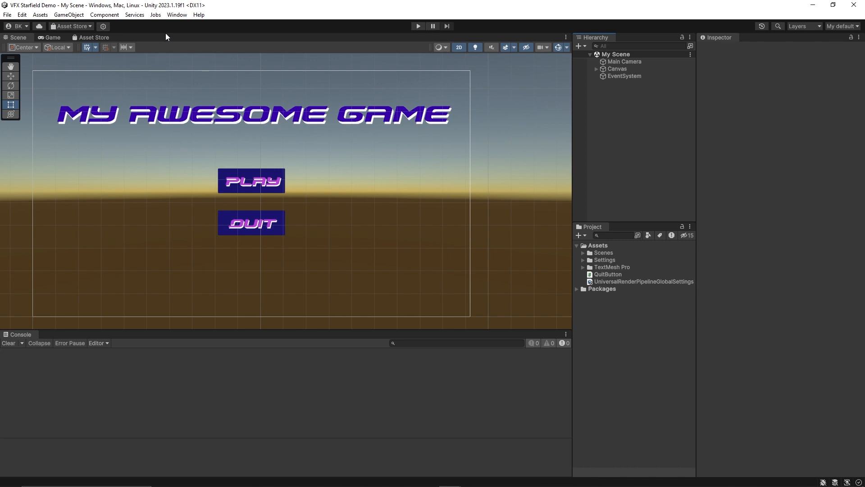
# - Check in the Package Manager whether the Visual Effect Graph package is installed in the project
pyautogui.click(172, 16)
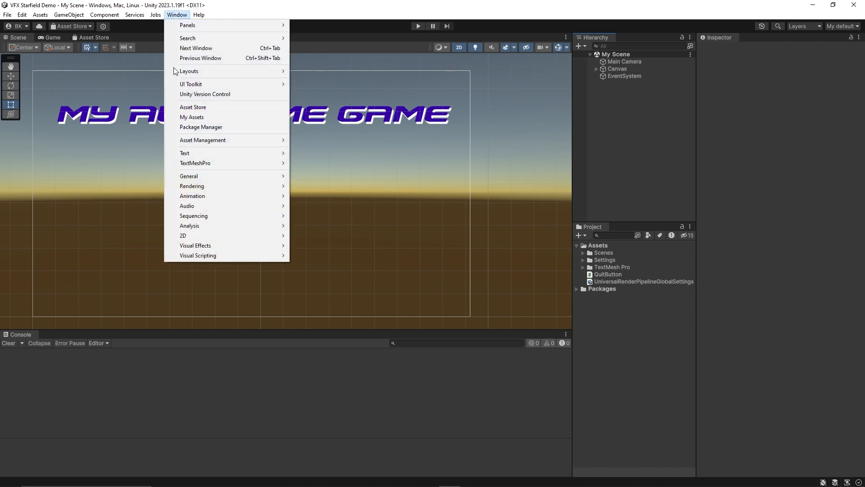
pyautogui.click(220, 129)
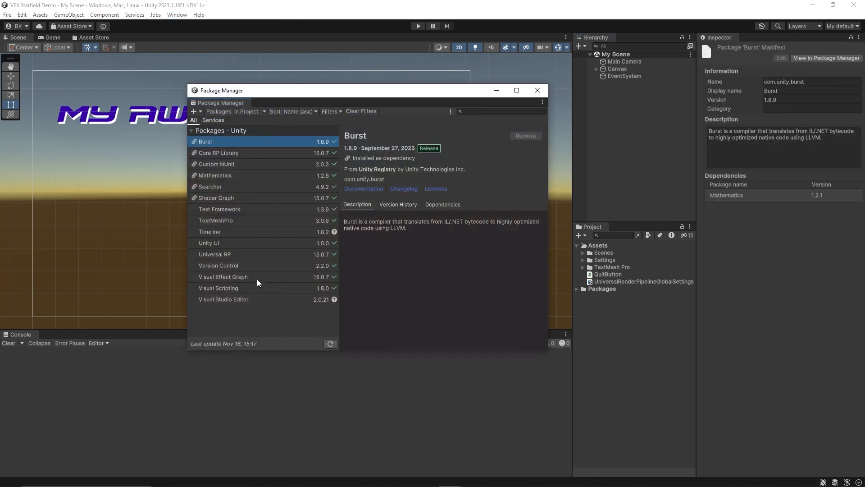
pyautogui.click(258, 282)
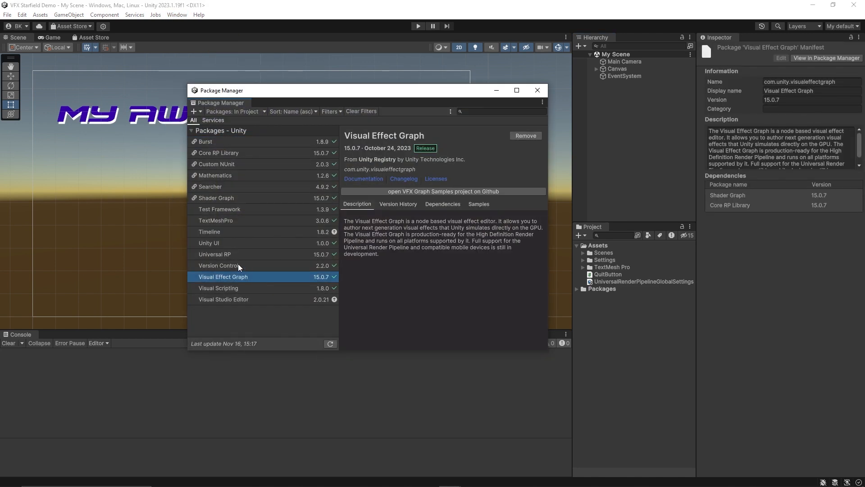
pyautogui.click(536, 90)
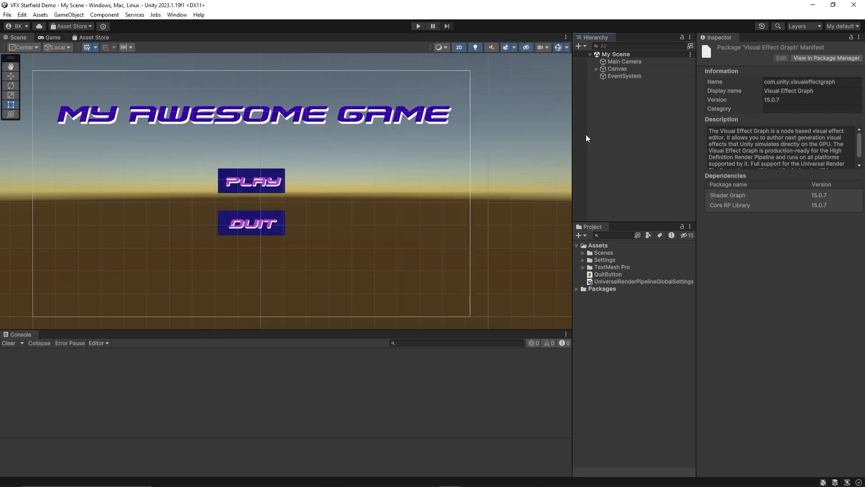
# - Examine the Canvas contents and the Main Camera's background settings, and run the scene briefly to preview the title menu
pyautogui.click(597, 70)
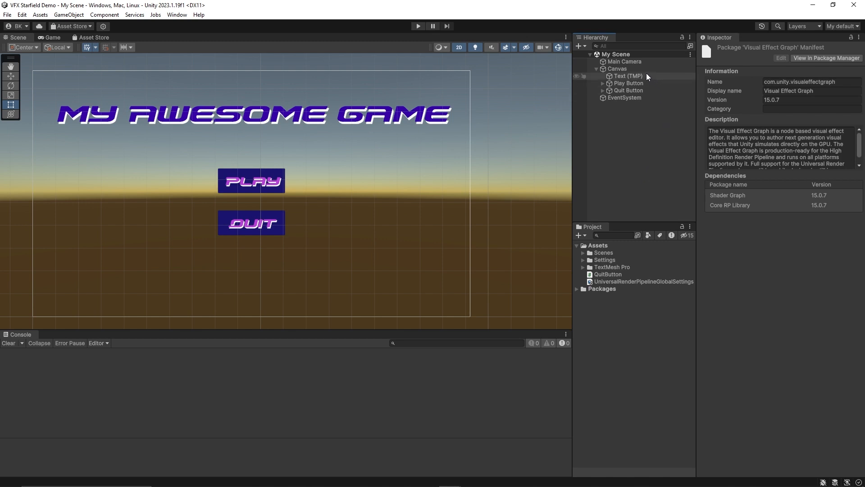
pyautogui.click(634, 63)
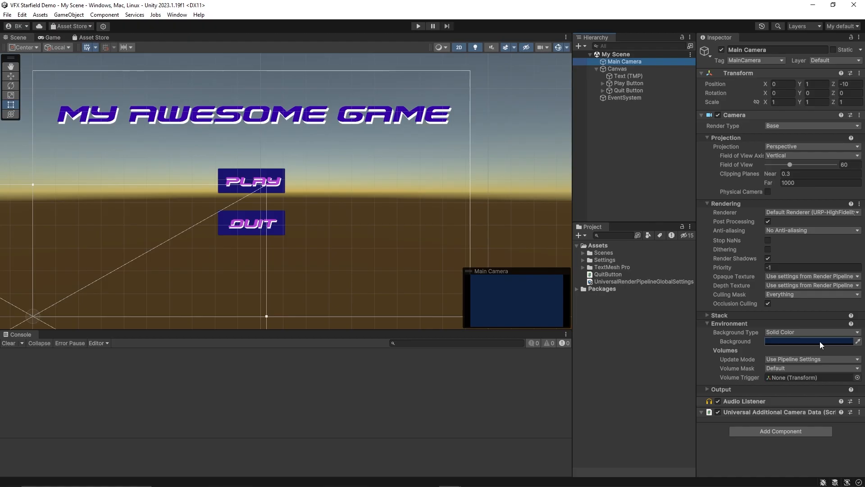
pyautogui.click(418, 25)
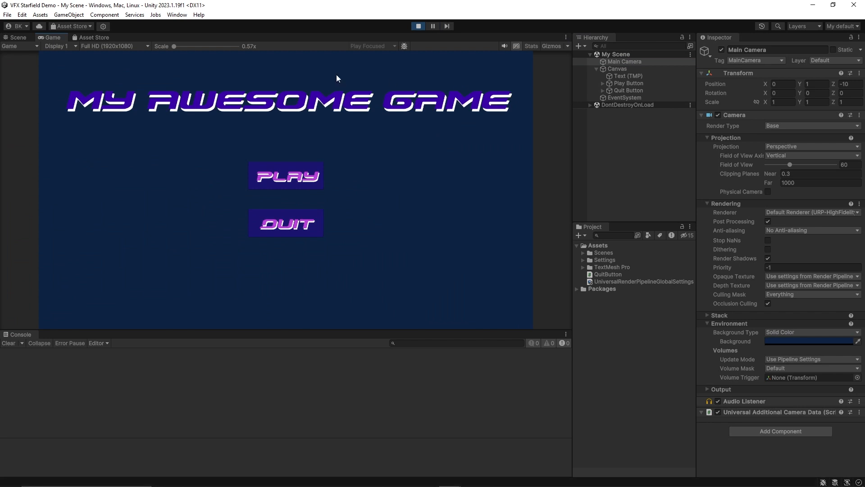
pyautogui.click(419, 26)
# - Create a Visual Effect Graph asset named Stars in the project's Assets folder
pyautogui.rightClick(612, 331)
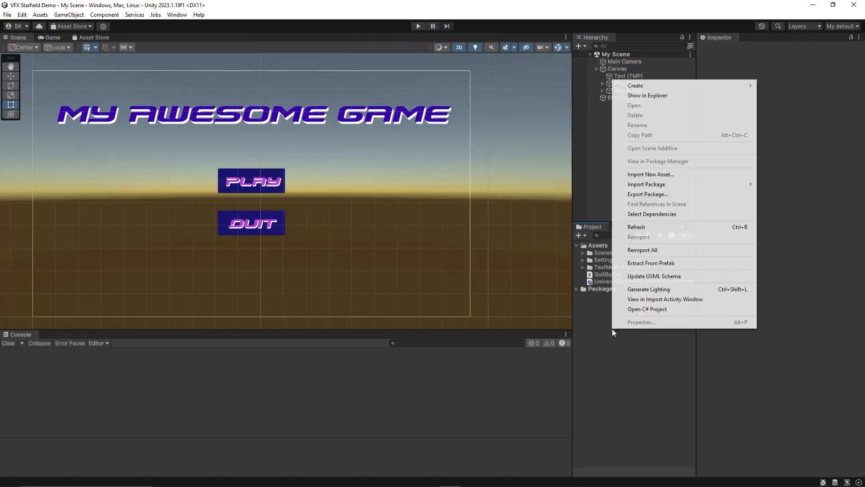
pyautogui.moveTo(651, 86)
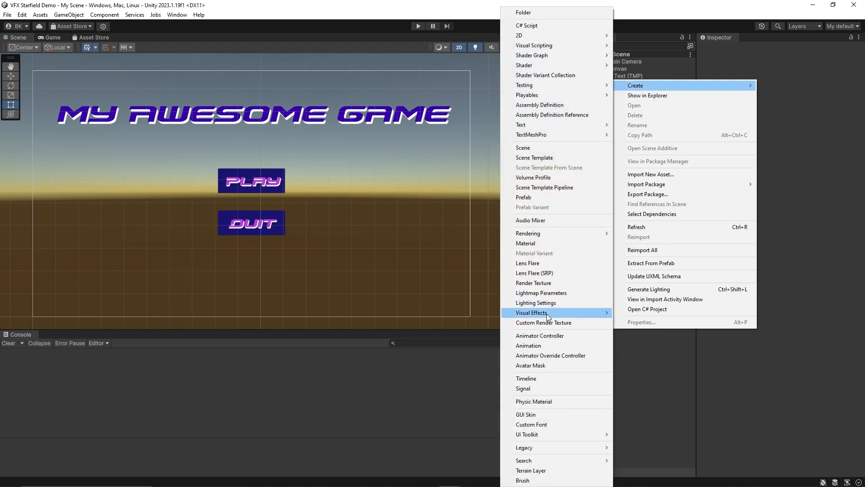
pyautogui.moveTo(547, 315)
pyautogui.click(635, 313)
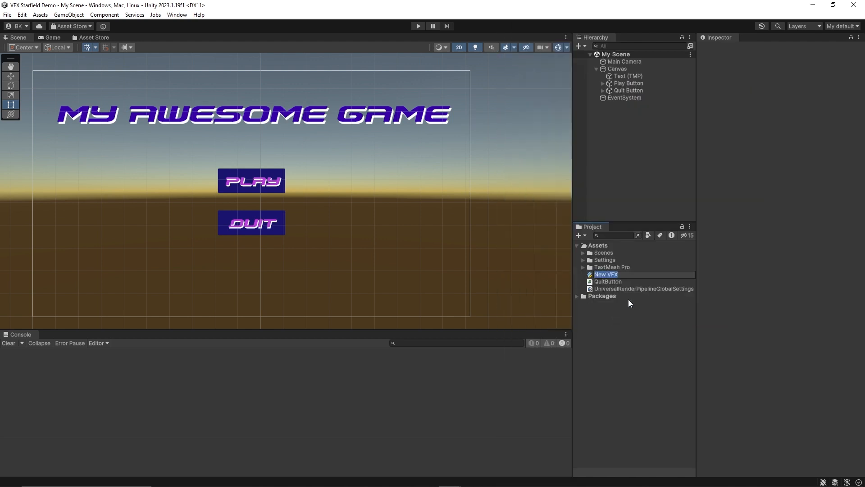
pyautogui.write('Stars')
pyautogui.press('Return')
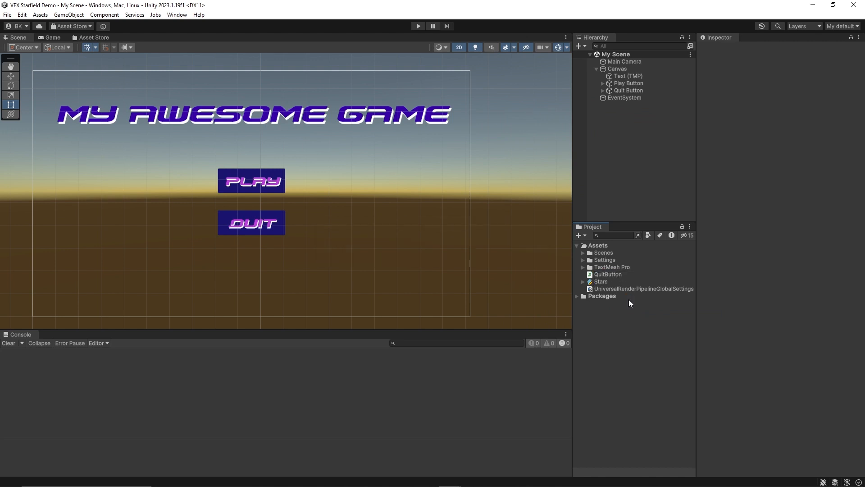
# - Add a Visual Effect object named Star Layer to the scene and assign the Stars asset as its template
pyautogui.click(601, 282)
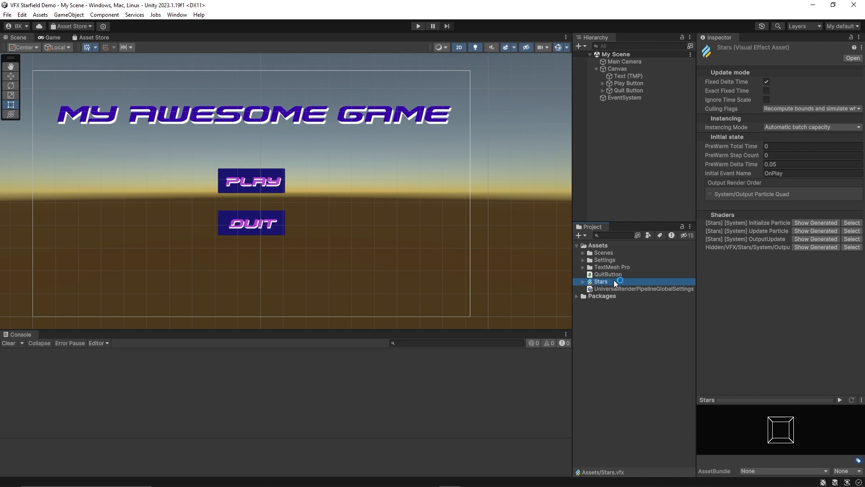
pyautogui.rightClick(610, 139)
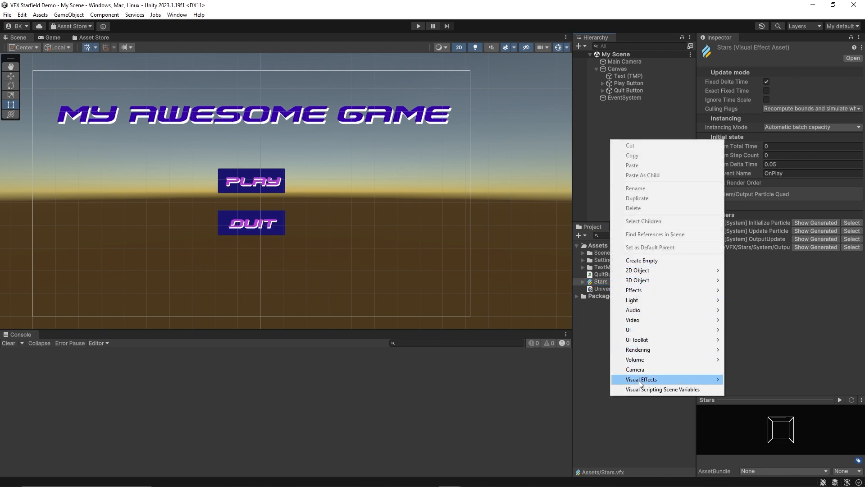
pyautogui.moveTo(638, 380)
pyautogui.click(750, 381)
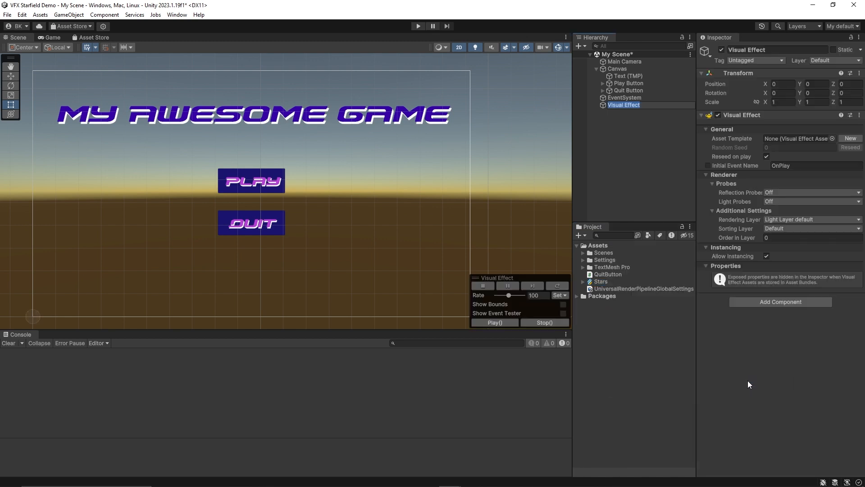
pyautogui.write('STar Layer')
pyautogui.press('Return')
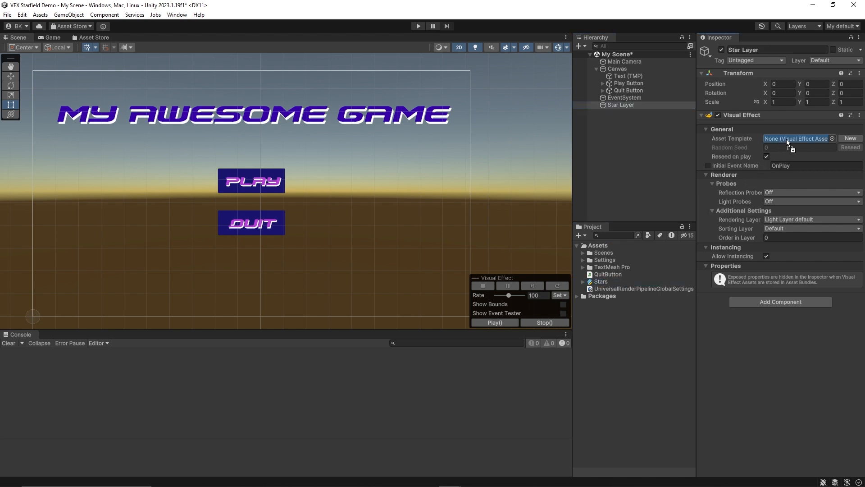
pyautogui.moveTo(786, 139); pyautogui.dragTo(786, 139)
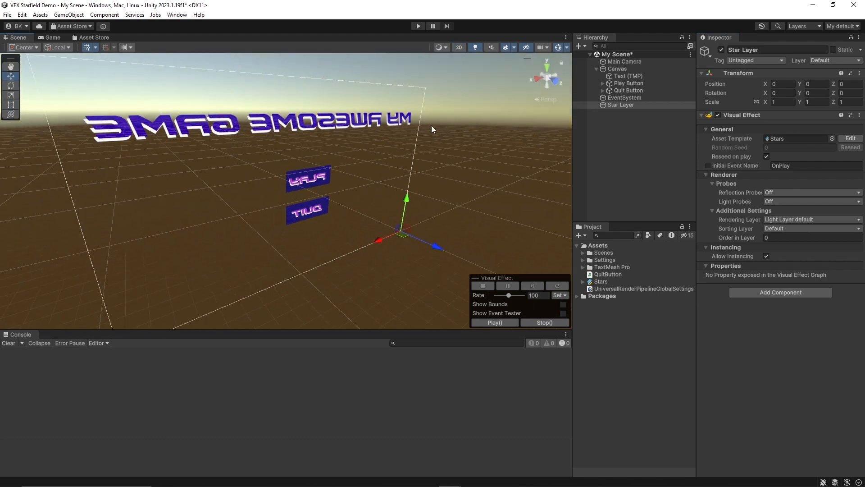
# - Switch the editor to the VFX Edit layout and open the Stars graph in a wider editing area beside the scene view
pyautogui.doubleClick(626, 104)
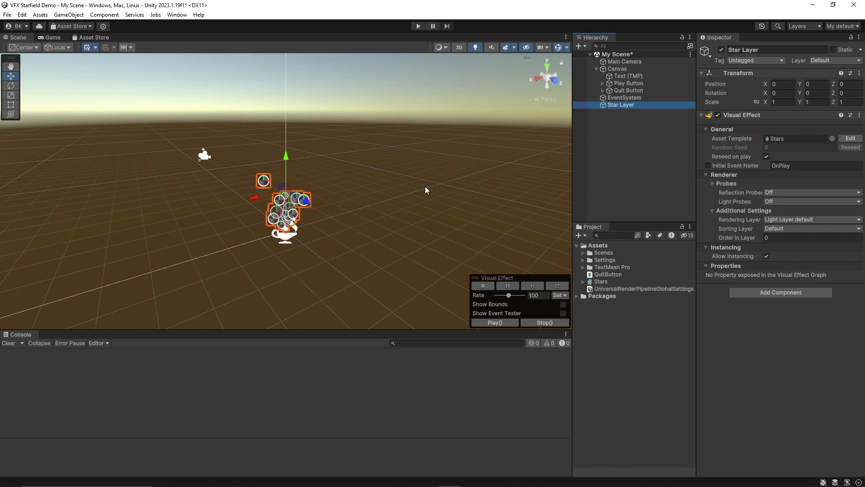
pyautogui.click(835, 26)
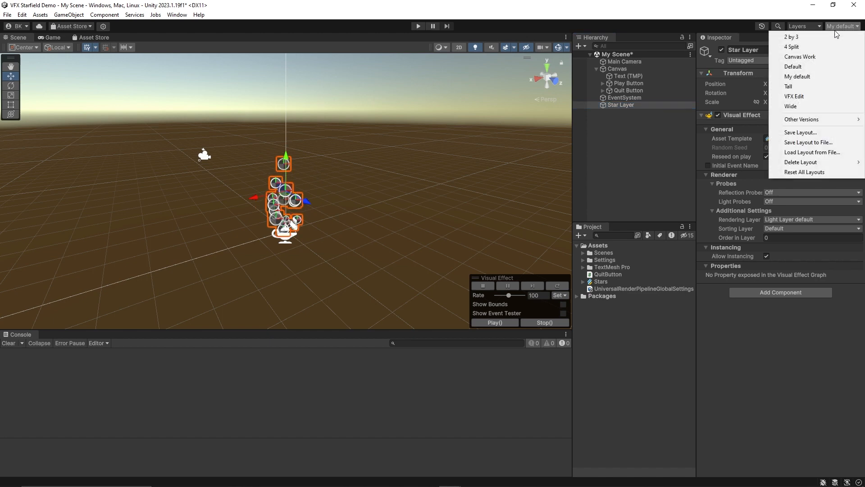
pyautogui.click(815, 97)
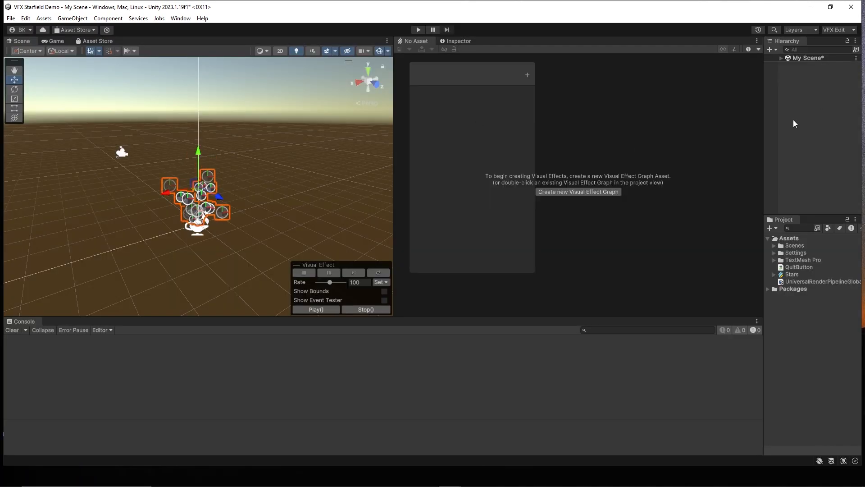
pyautogui.click(797, 276)
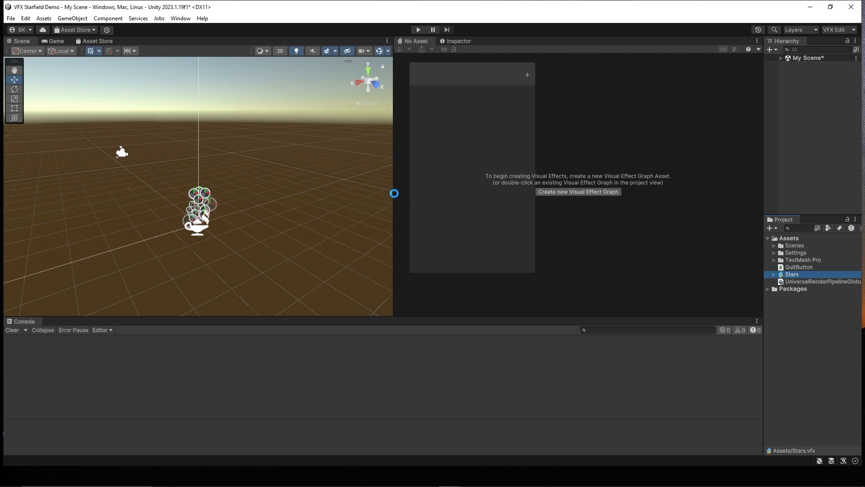
pyautogui.moveTo(394, 193); pyautogui.dragTo(264, 192)
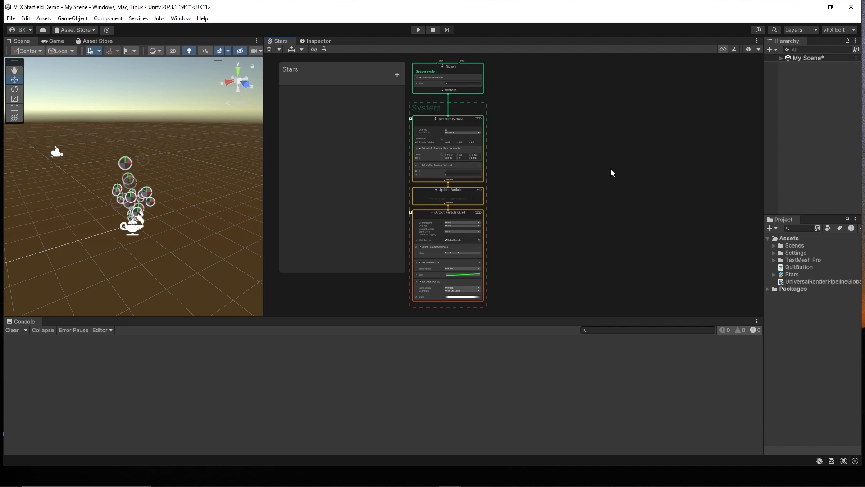
# - Add an int property named Spawn Rate to the Stars graph's blackboard
pyautogui.scroll(-5, 115, 150)
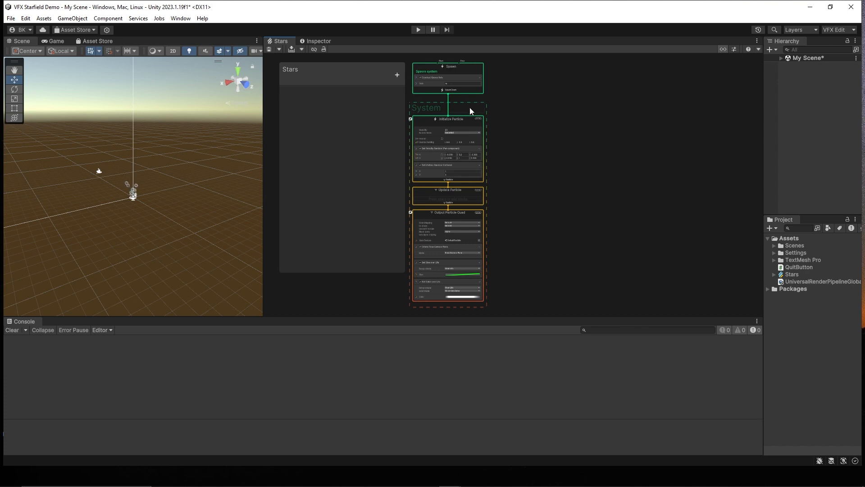
pyautogui.scroll(1, 494, 116)
pyautogui.moveTo(495, 116); pyautogui.dragTo(670, 153, button='middle')
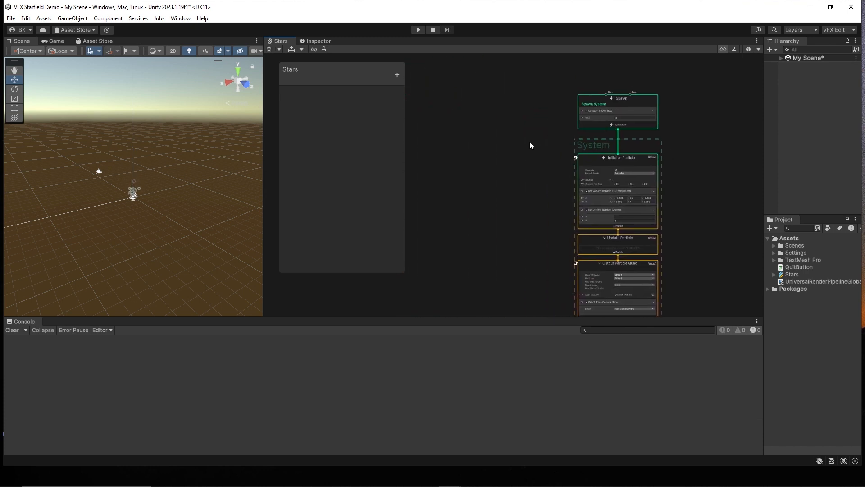
pyautogui.scroll(3, 530, 145)
pyautogui.scroll(2, 530, 145)
pyautogui.moveTo(563, 141); pyautogui.dragTo(492, 173, button='middle')
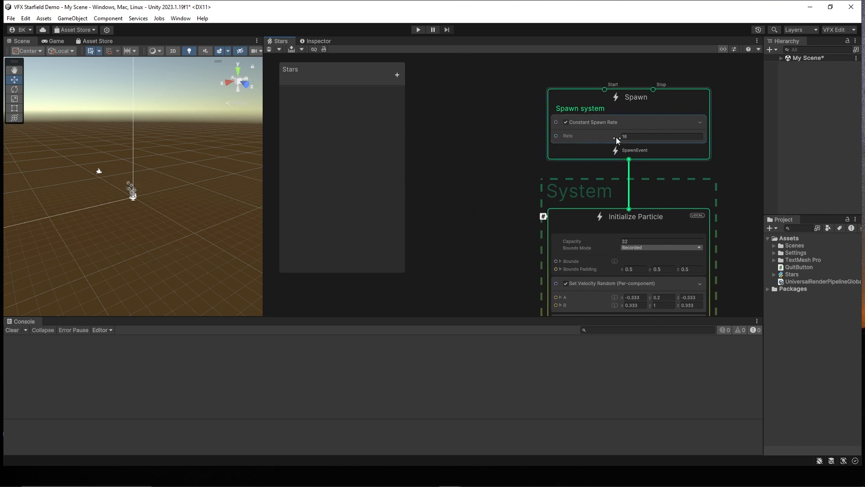
pyautogui.click(397, 75)
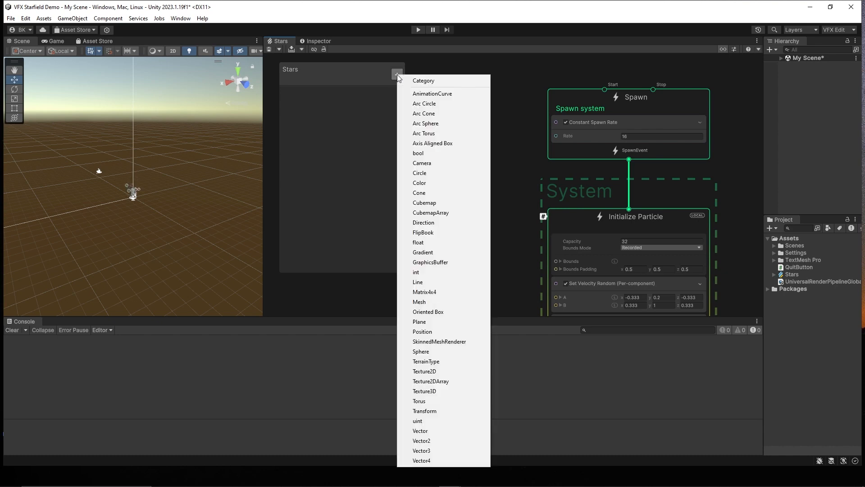
pyautogui.click(420, 271)
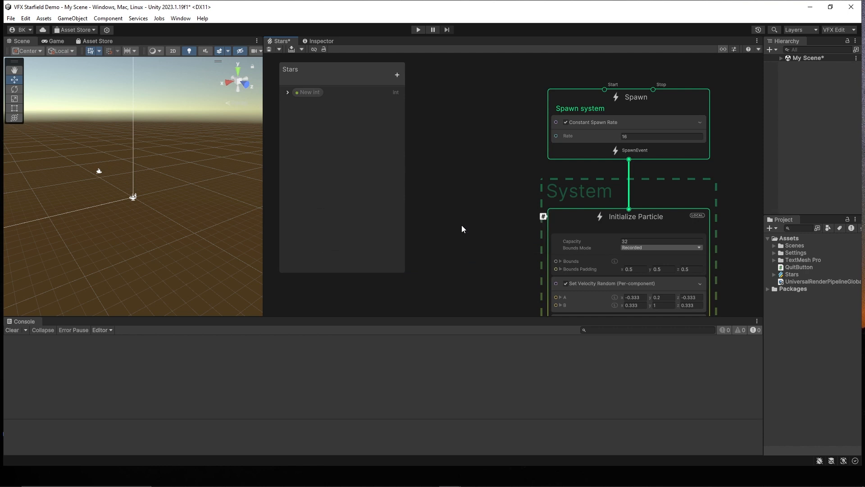
pyautogui.doubleClick(307, 92)
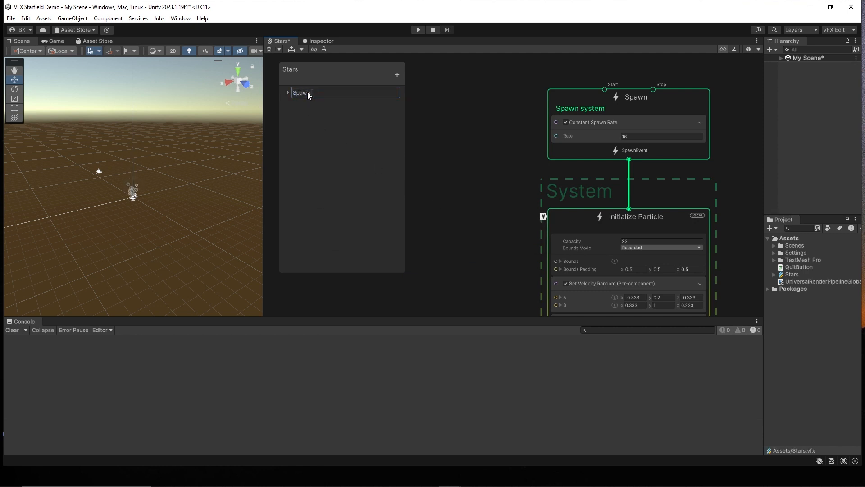
pyautogui.write('Spawn Rate')
pyautogui.press('Return')
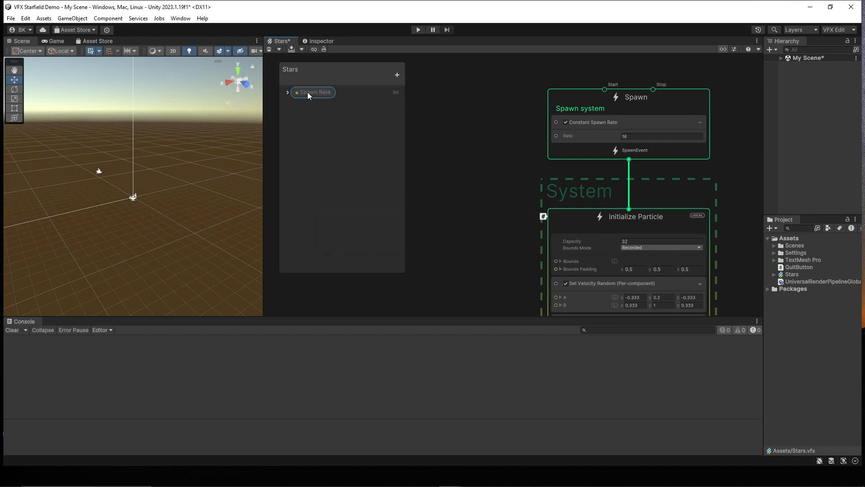
# - Set the Spawn Rate property's value to 5 and connect it to the Rate input of the Constant Spawn Rate block
pyautogui.click(288, 92)
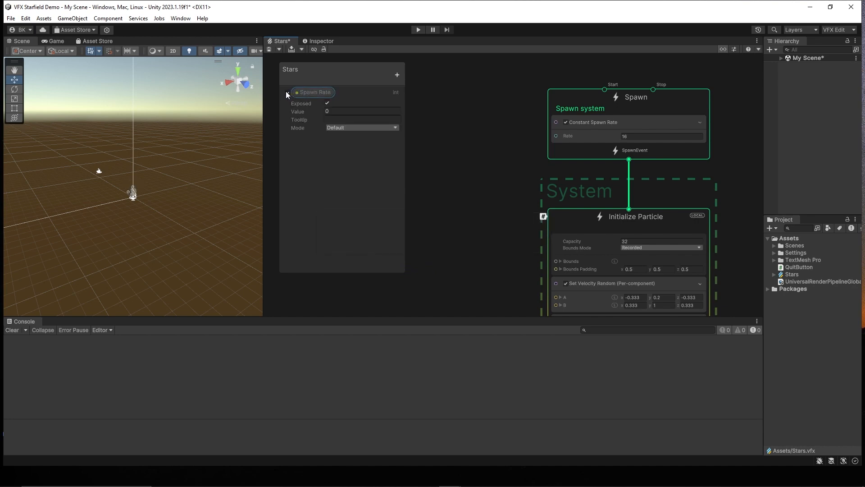
pyautogui.click(343, 111)
pyautogui.write('5')
pyautogui.press('Return')
pyautogui.moveTo(407, 106); pyautogui.dragTo(556, 136)
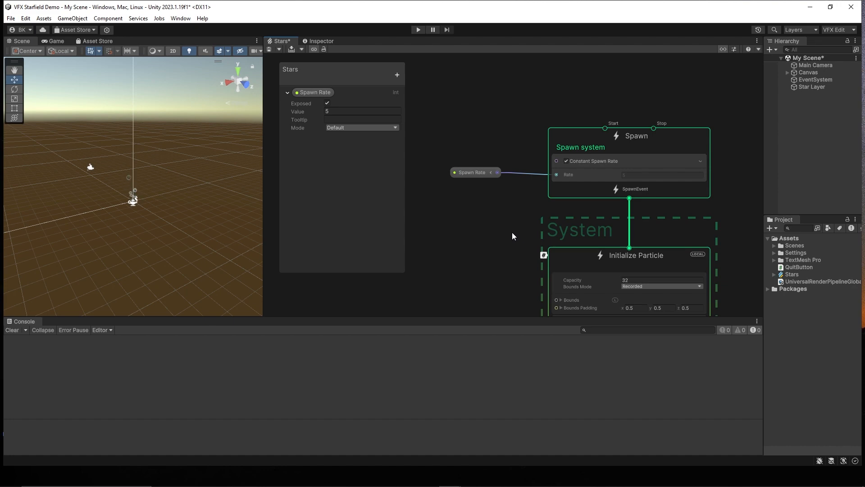
# - Add a Set Position (Shape: Line) block to the Initialize Particle context and expand its Line start and end values
pyautogui.moveTo(505, 276); pyautogui.dragTo(491, 139, button='middle')
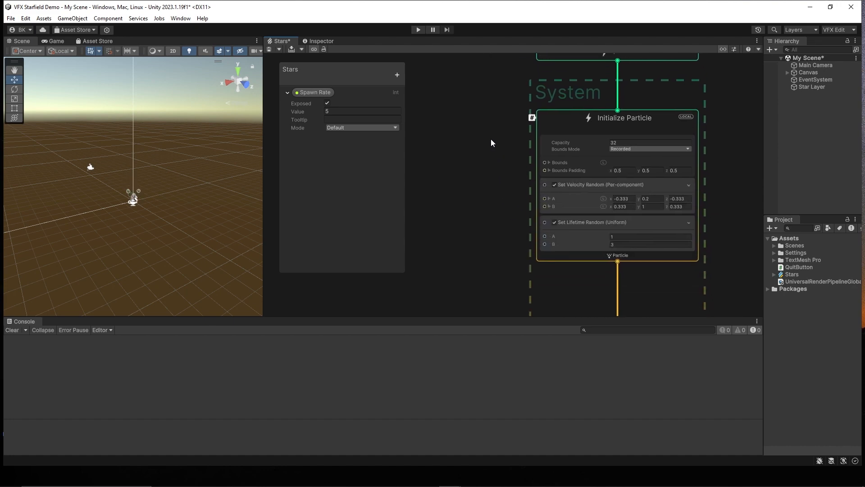
pyautogui.click(584, 132)
pyautogui.press('space')
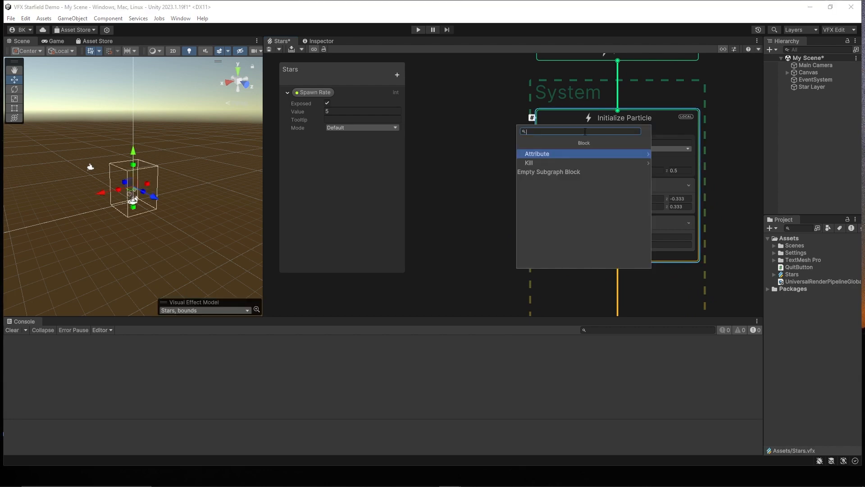
pyautogui.write('line')
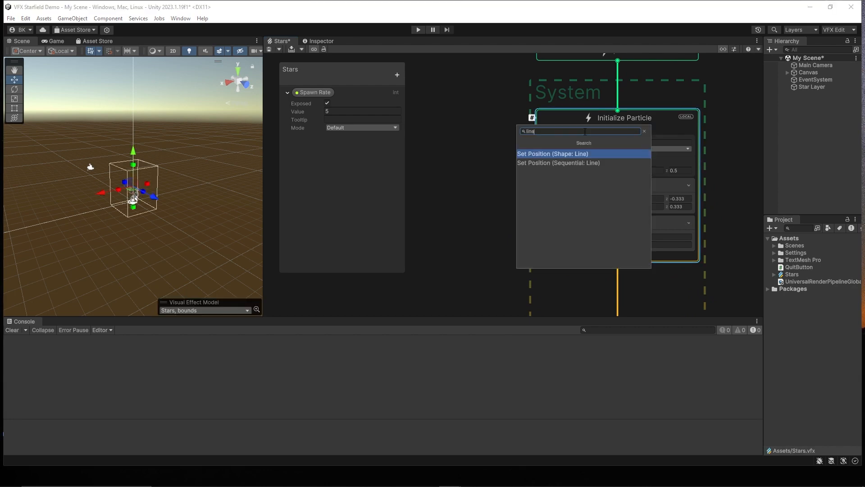
pyautogui.click(567, 153)
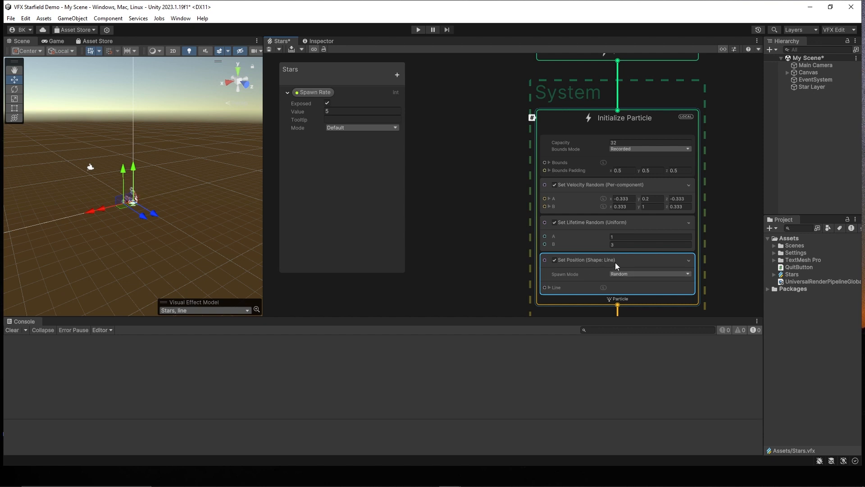
pyautogui.click(549, 287)
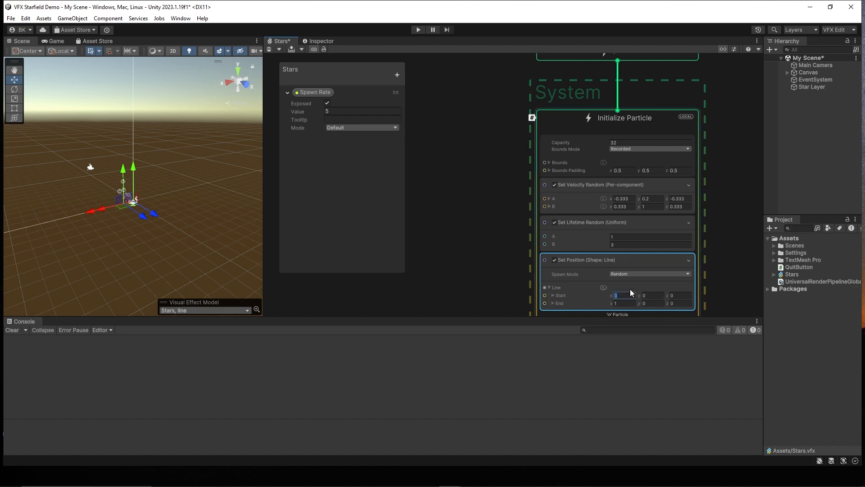
# - Set the Set Position line's Start to X 15, Y 10 and its End to X -15, Y 10
pyautogui.write('15')
pyautogui.press('Tab')
pyautogui.write('10')
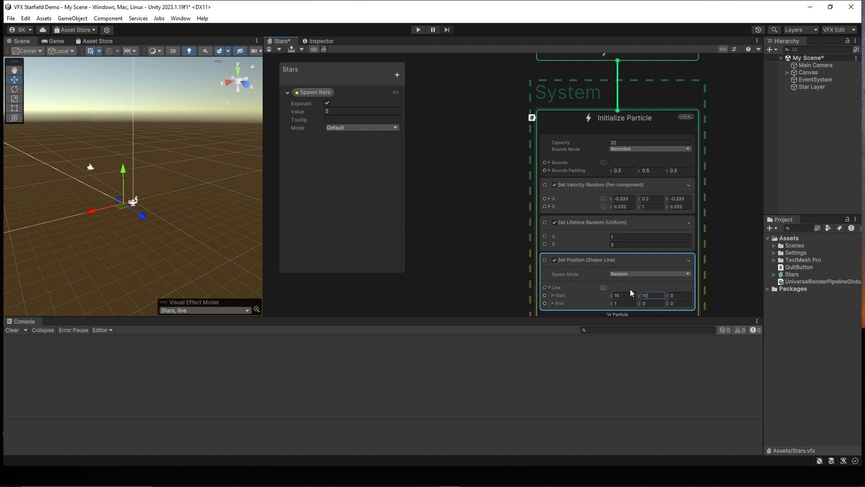
pyautogui.press('Tab')
pyautogui.press('Tab')
pyautogui.write('-15')
pyautogui.press('Tab')
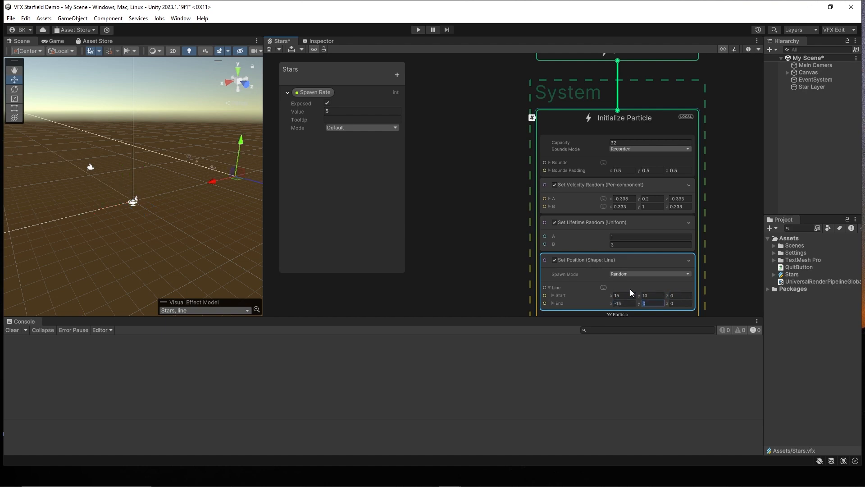
pyautogui.write('10')
pyautogui.moveTo(68, 94); pyautogui.dragTo(96, 122, button='middle')
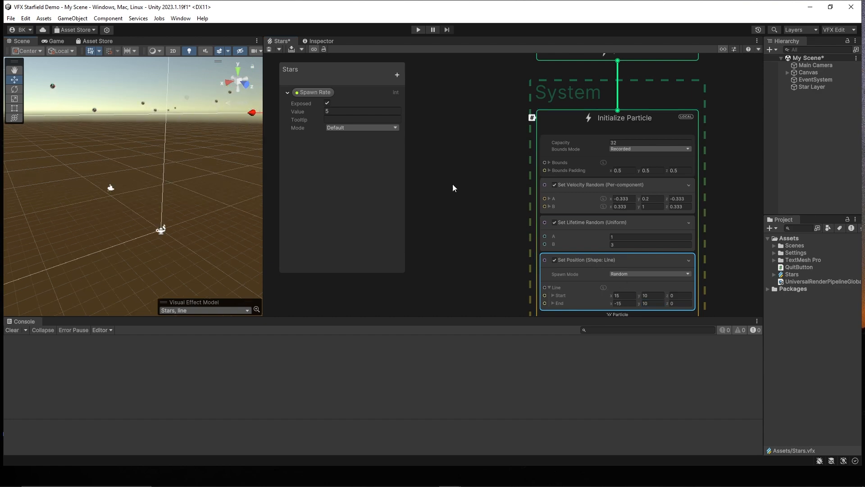
# - Delete the Set Velocity Random and Set Lifetime Random blocks from the Initialize Particle context
pyautogui.click(593, 186)
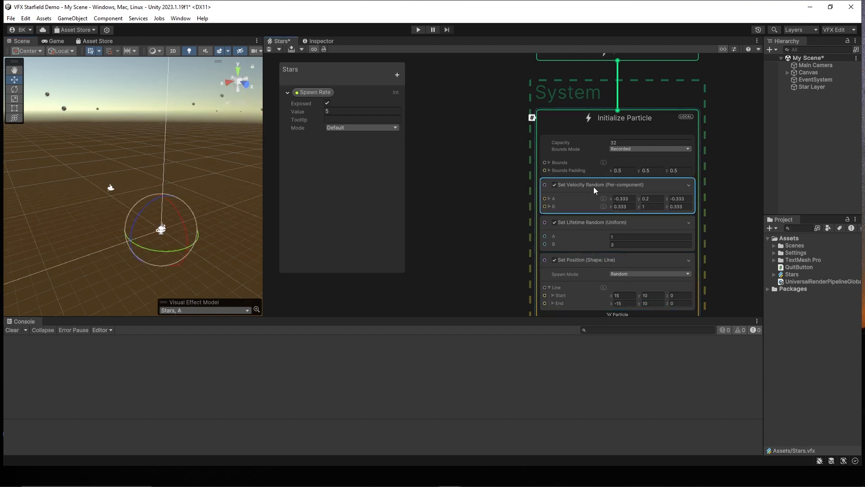
pyautogui.press('Delete')
pyautogui.press('Delete')
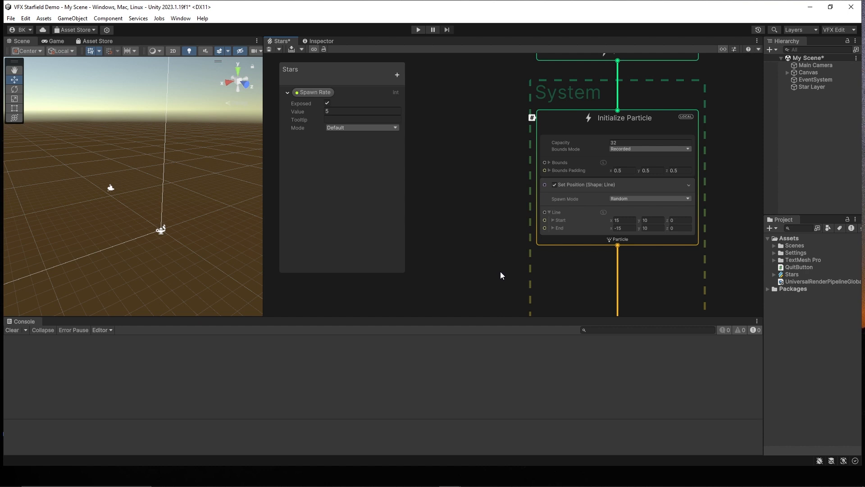
# - Add a Force block to the Update Particle context
pyautogui.moveTo(500, 272); pyautogui.dragTo(495, 118, button='middle')
pyautogui.click(578, 183)
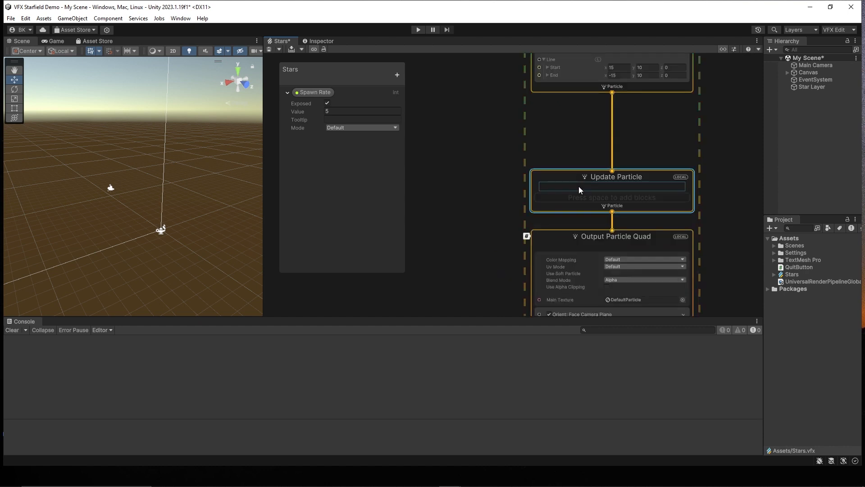
pyautogui.press('space')
pyautogui.write('f')
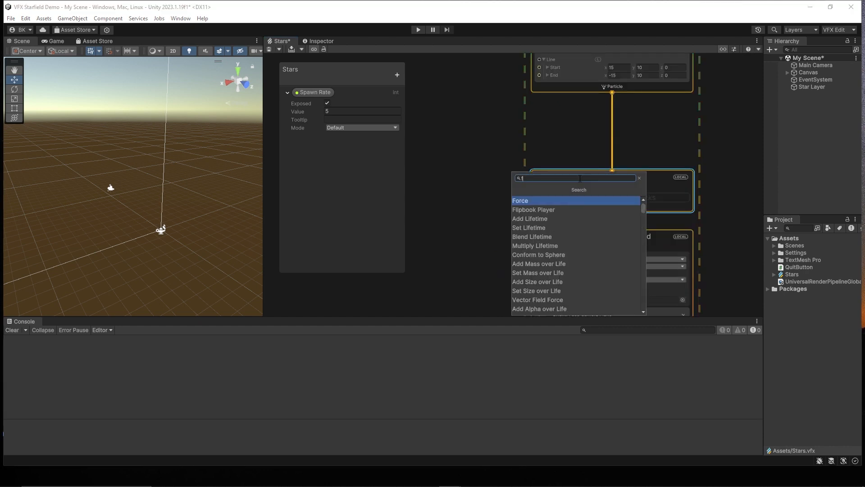
pyautogui.write('o')
pyautogui.click(548, 200)
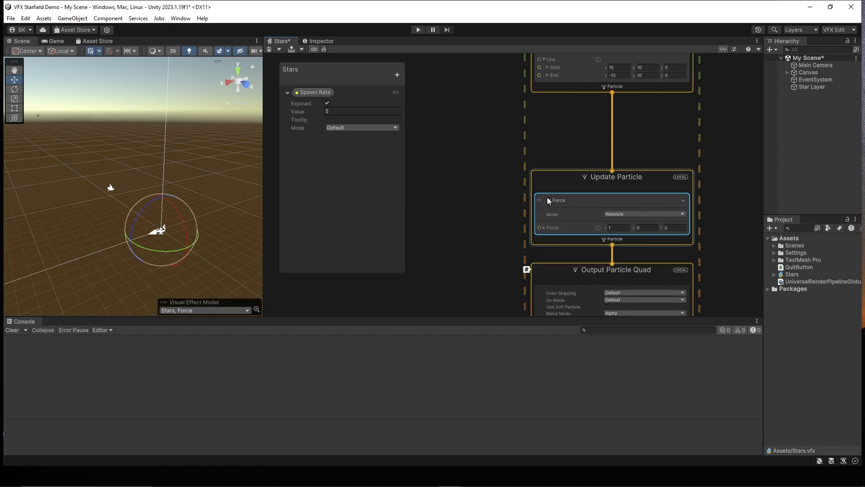
# - Set the Force block to Relative mode with velocity X 0, Y -1, Z 0, and preview the Star Layer in the scene
pyautogui.click(627, 214)
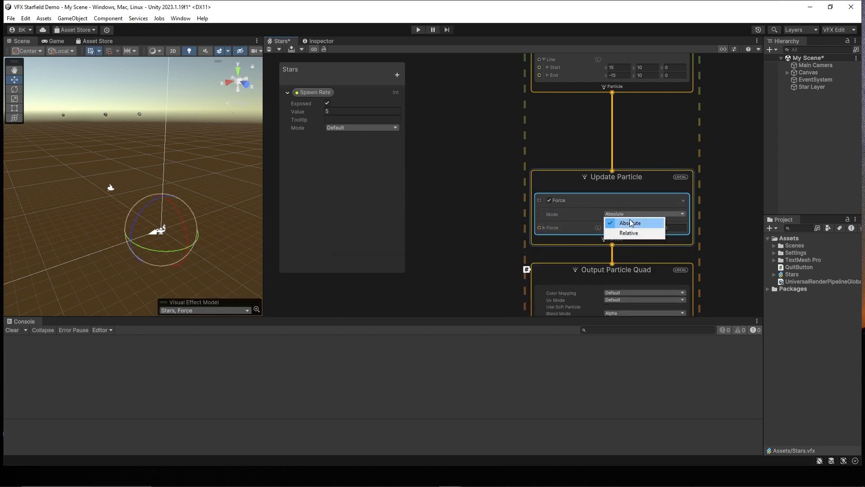
pyautogui.click(630, 227)
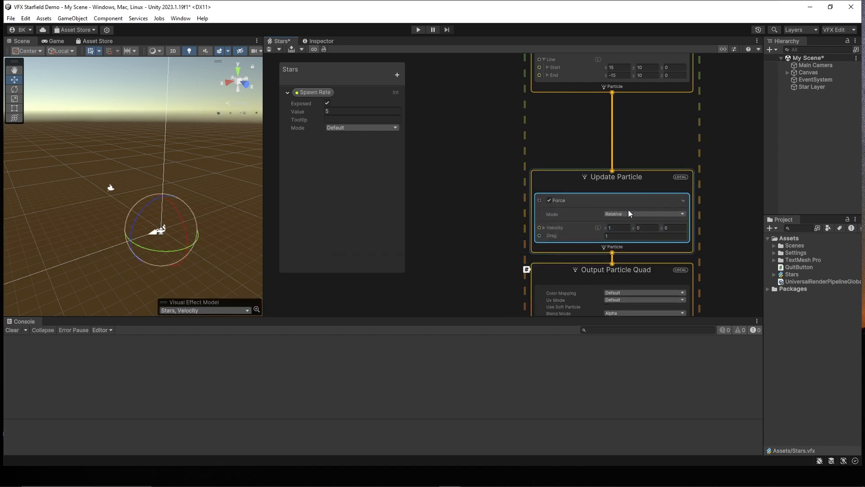
pyautogui.click(647, 229)
pyautogui.write('-1')
pyautogui.click(621, 226)
pyautogui.write('0')
pyautogui.click(495, 205)
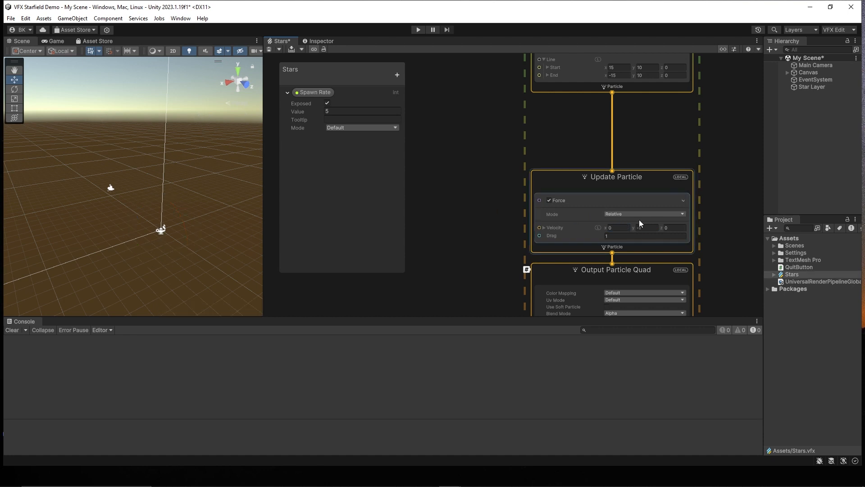
pyautogui.click(794, 275)
pyautogui.click(799, 87)
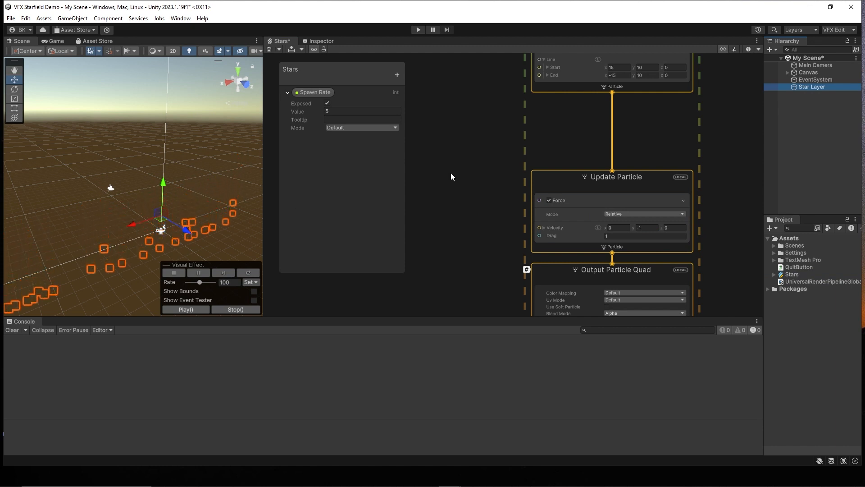
# - Set the Initialize Particle capacity to 50000 and preview the Star Layer in the scene
pyautogui.moveTo(496, 134); pyautogui.dragTo(478, 293, button='middle')
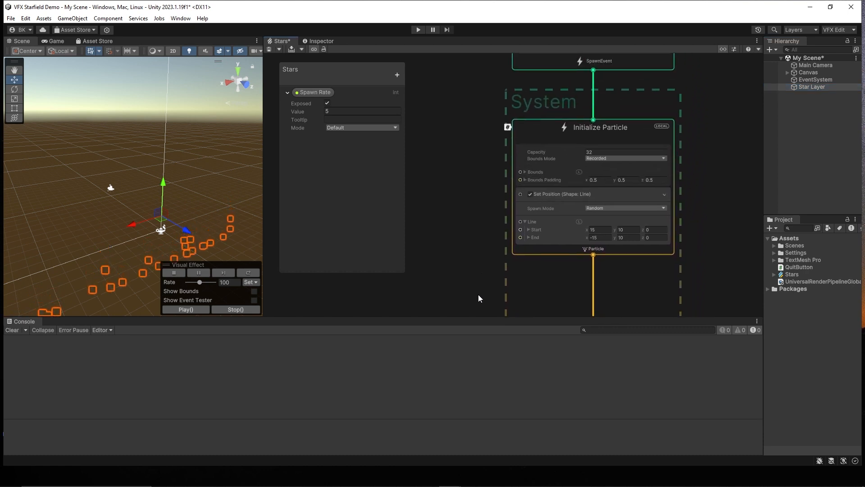
pyautogui.click(596, 151)
pyautogui.write('5000')
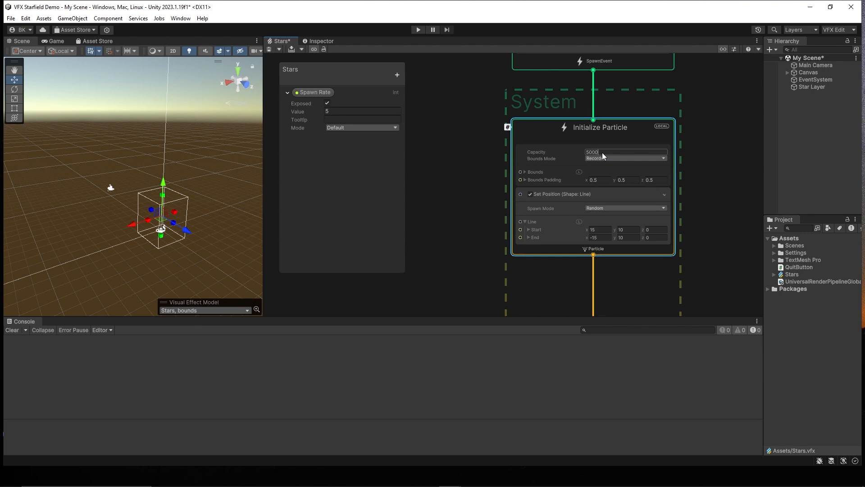
pyautogui.write('0')
pyautogui.click(459, 167)
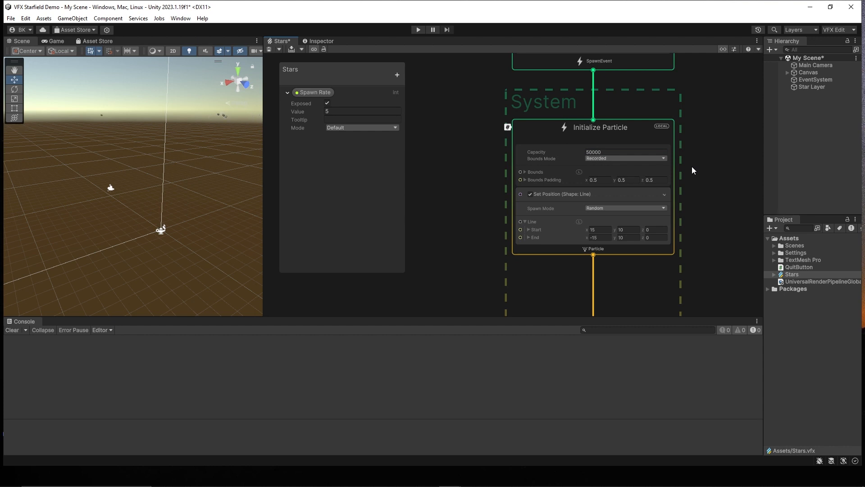
pyautogui.click(808, 88)
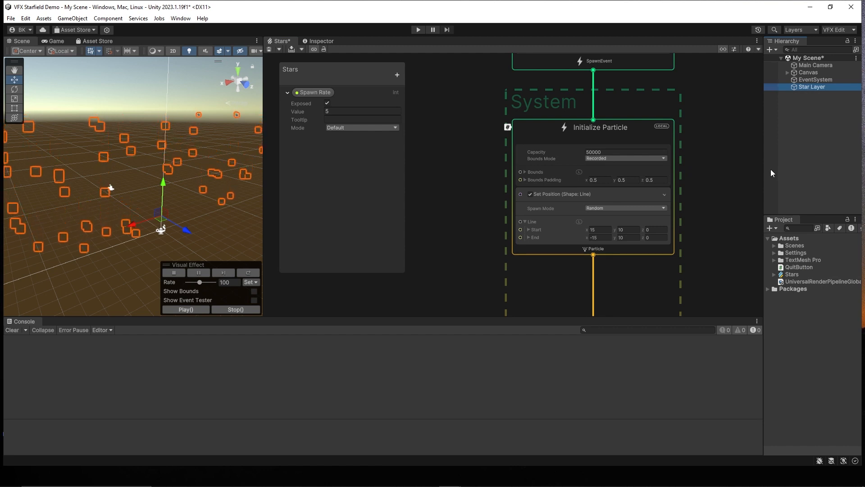
# - Add a Set Lifetime block to the Initialize Particle context with a lifetime of 250
pyautogui.doubleClick(589, 138)
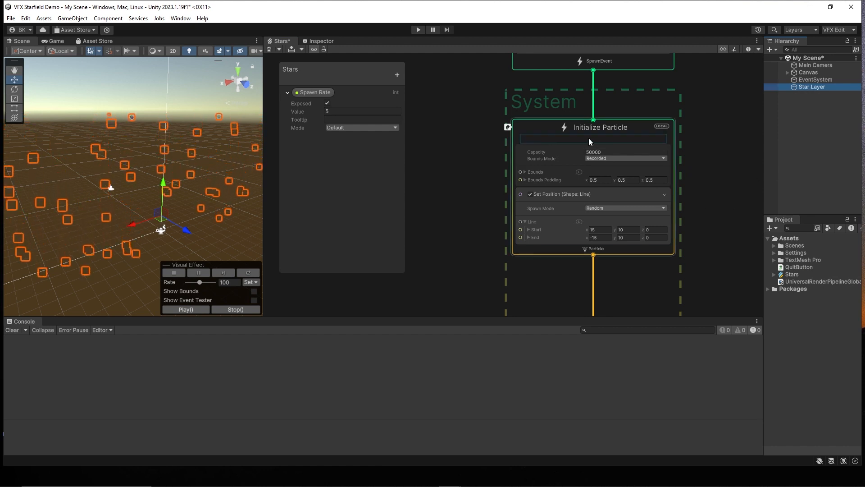
pyautogui.click(588, 138)
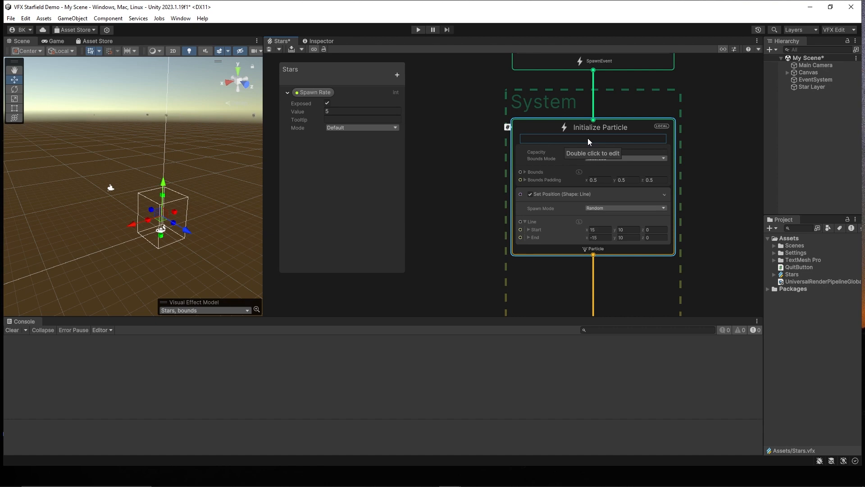
pyautogui.press('space')
pyautogui.click(541, 161)
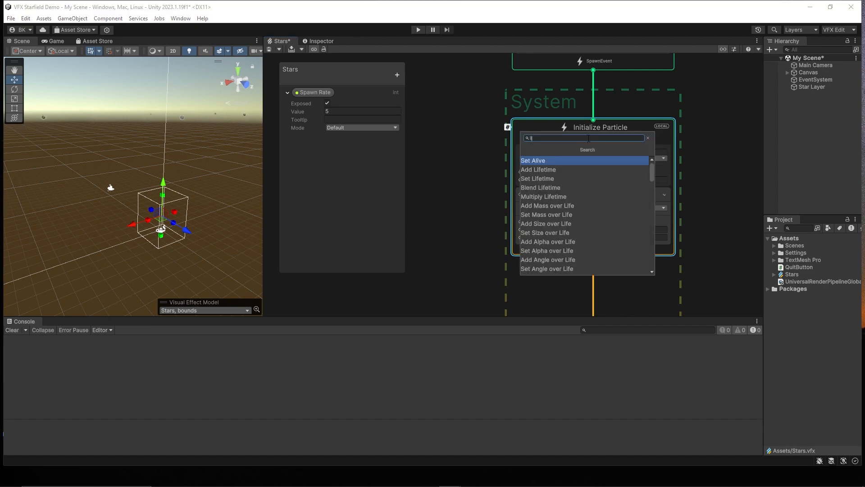
pyautogui.click(570, 169)
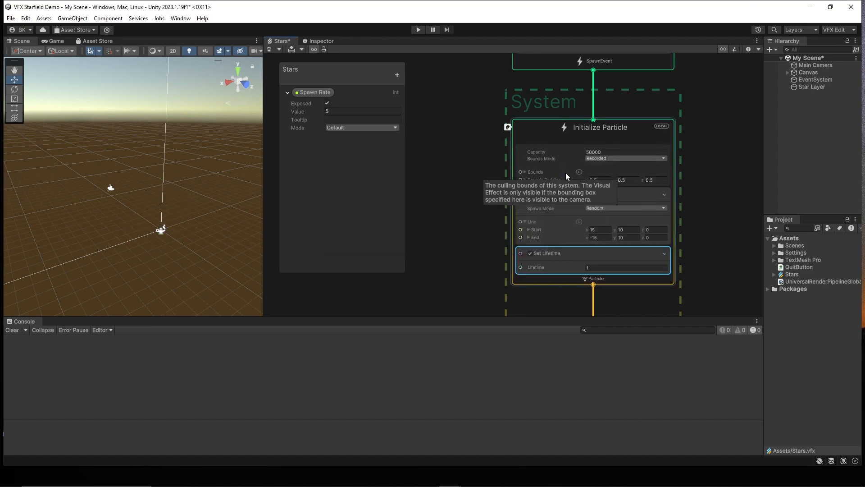
pyautogui.click(603, 267)
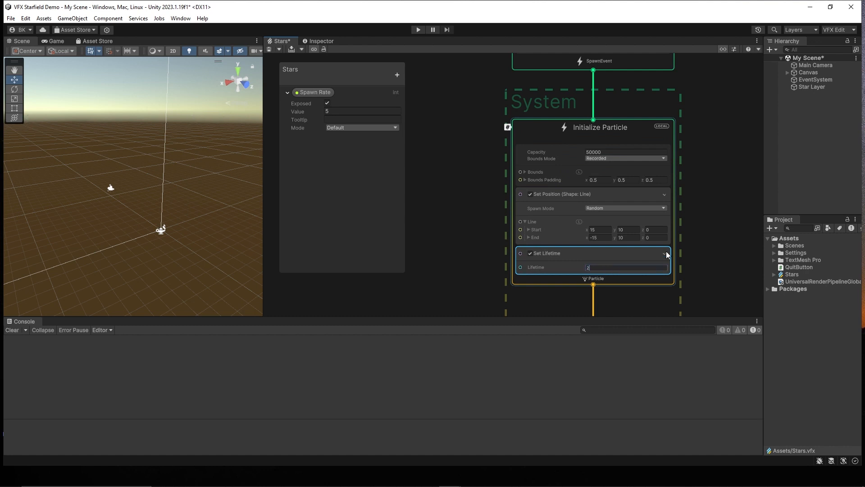
pyautogui.click(476, 233)
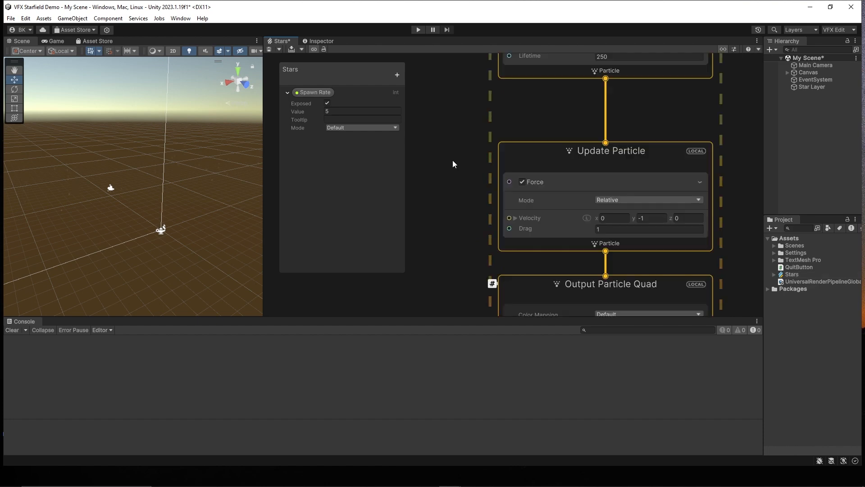
# - Collapse the Spawn Rate property and delete the Set Size over Life and Set Color over Life blocks from Output Particle Quad
pyautogui.click(417, 29)
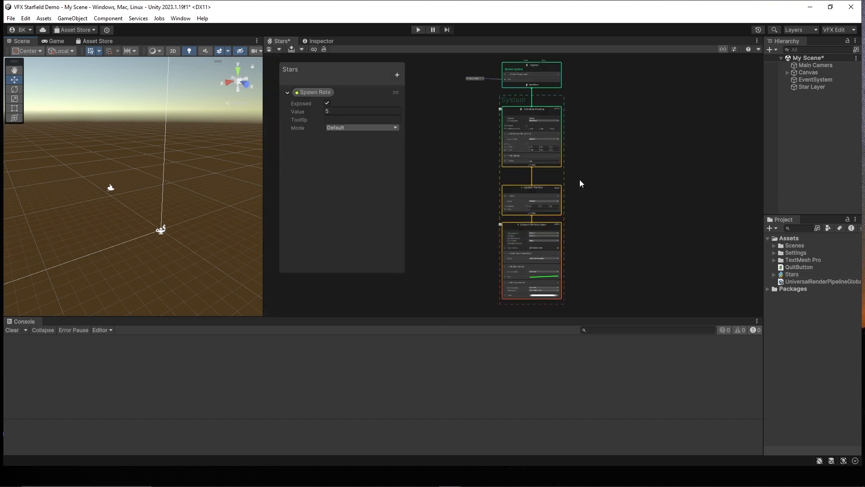
pyautogui.click(287, 92)
pyautogui.moveTo(461, 219); pyautogui.dragTo(453, 170, button='middle')
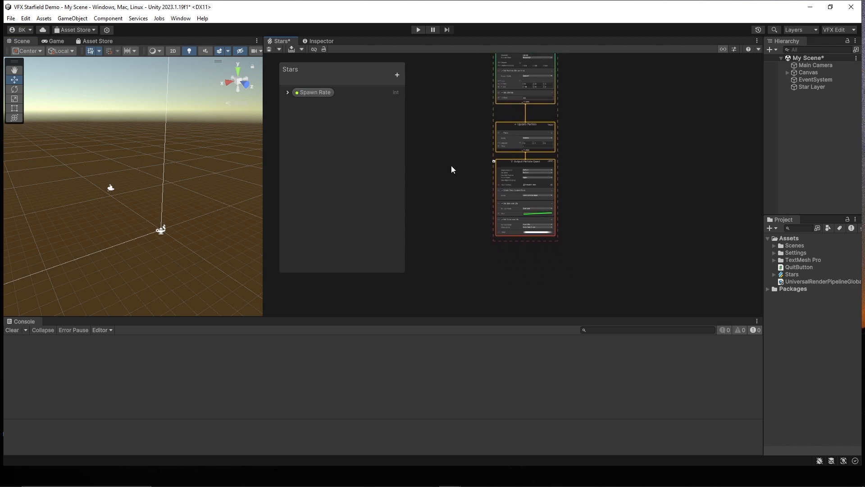
pyautogui.scroll(8, 494, 190)
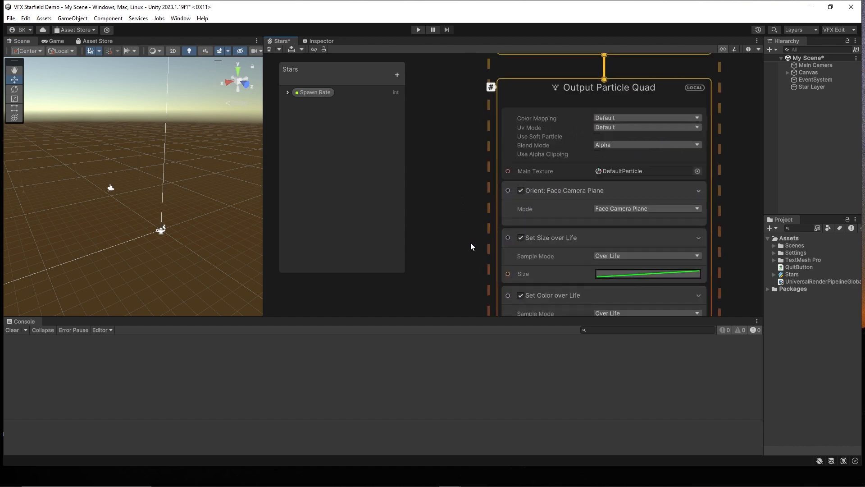
pyautogui.moveTo(471, 246); pyautogui.dragTo(467, 200, button='middle')
pyautogui.click(567, 193)
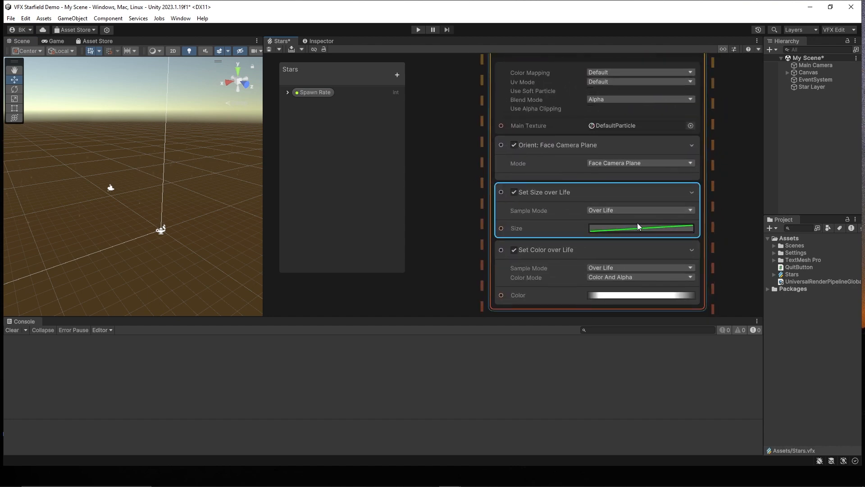
pyautogui.press('Delete')
pyautogui.click(562, 192)
pyautogui.press('Delete')
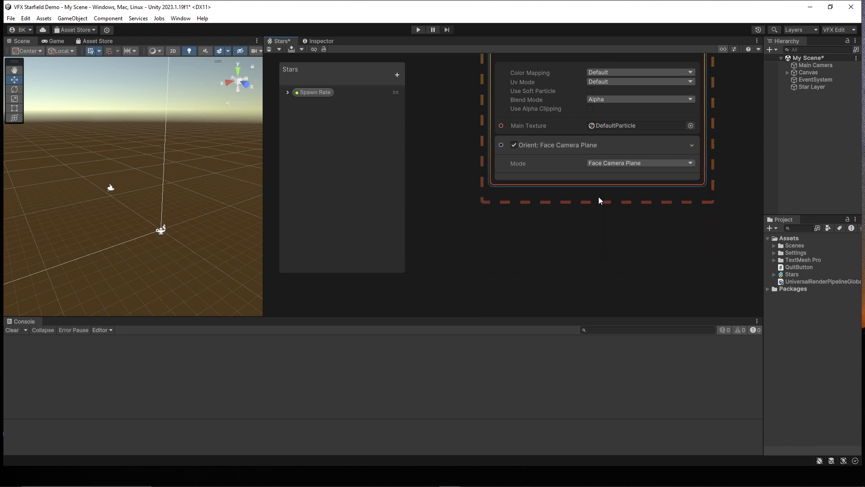
# - Set the Output Particle Quad's Main Texture to Default-Particle
pyautogui.moveTo(437, 159); pyautogui.dragTo(448, 193, button='middle')
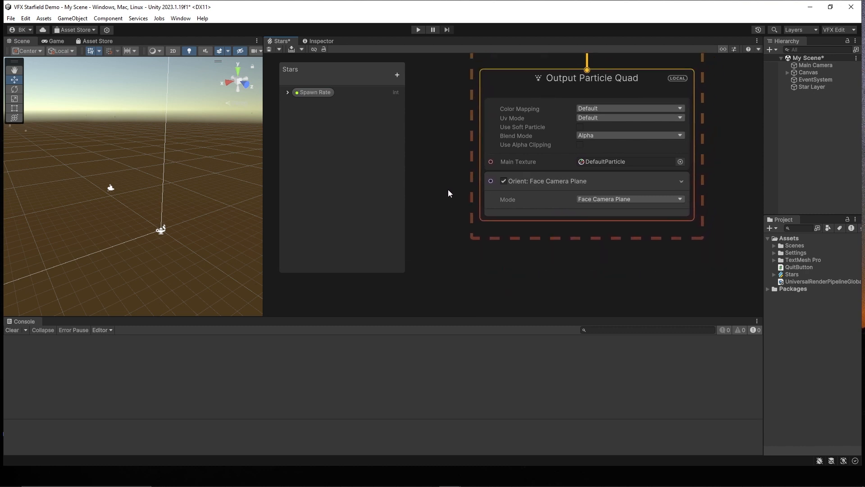
pyautogui.click(680, 162)
pyautogui.scroll(-10, 791, 249)
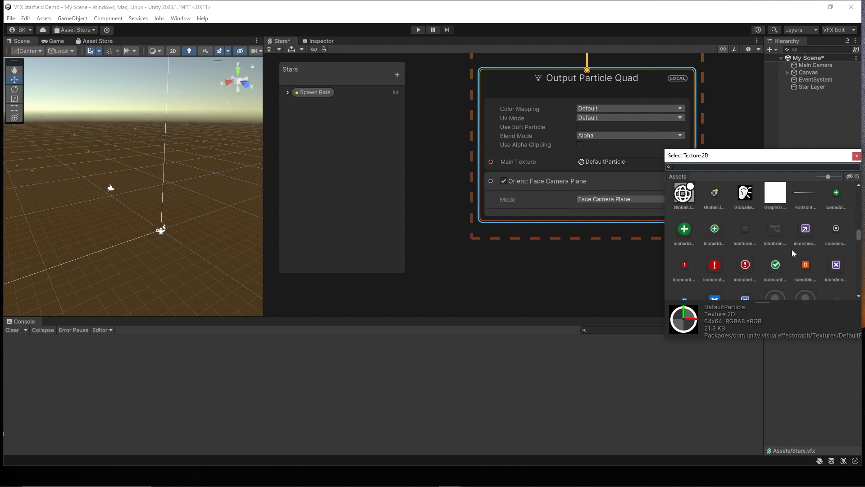
pyautogui.scroll(-10, 792, 249)
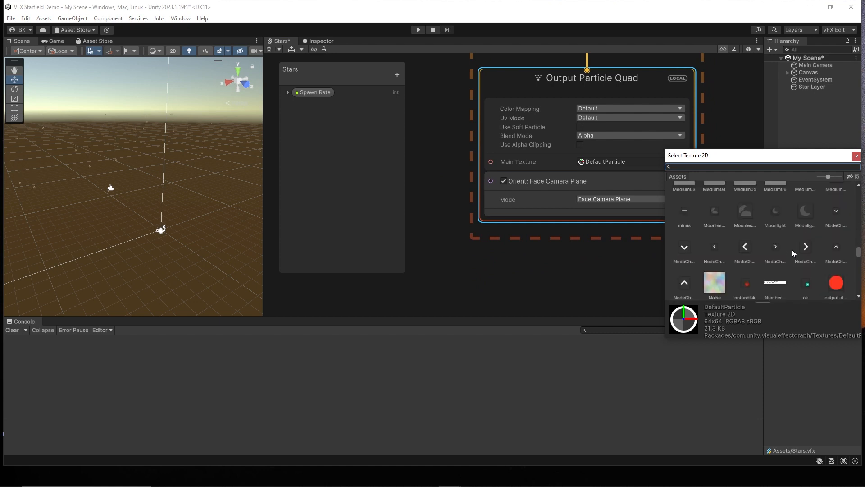
pyautogui.moveTo(860, 264); pyautogui.dragTo(861, 293)
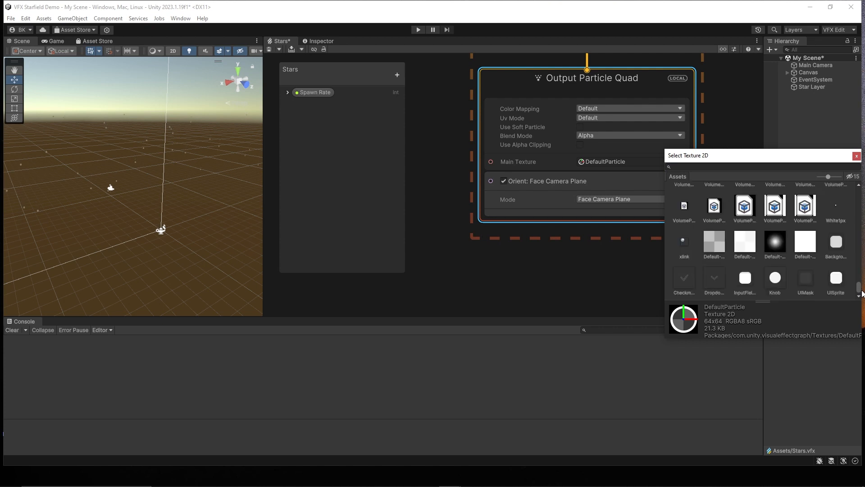
pyautogui.click(772, 250)
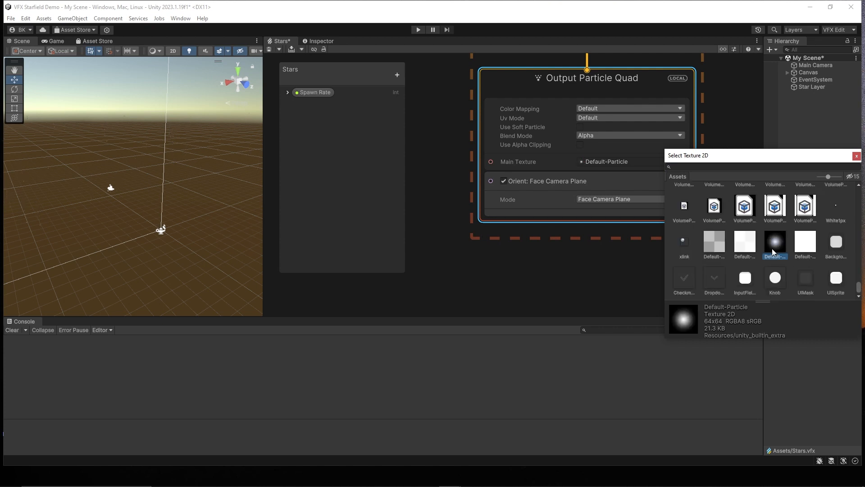
pyautogui.click(856, 156)
# - Add a Set Size block with a size of 0.1 to the Update Particle context
pyautogui.moveTo(429, 138); pyautogui.dragTo(436, 236, button='middle')
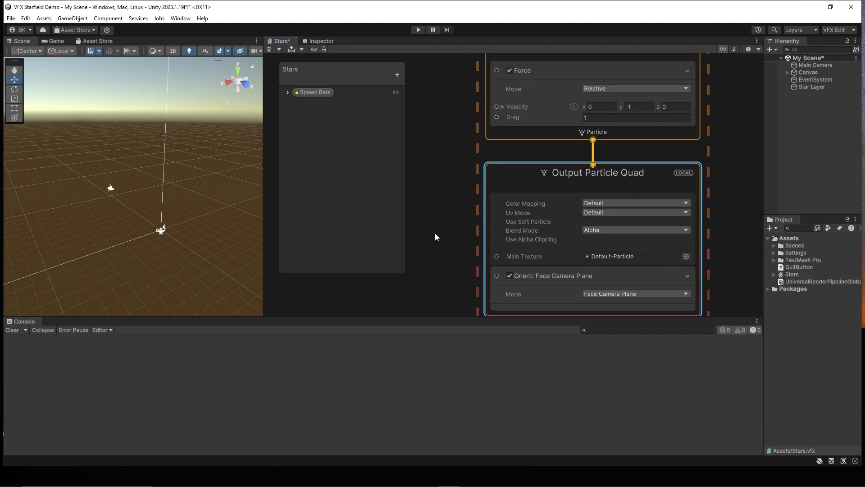
pyautogui.scroll(-4, 445, 222)
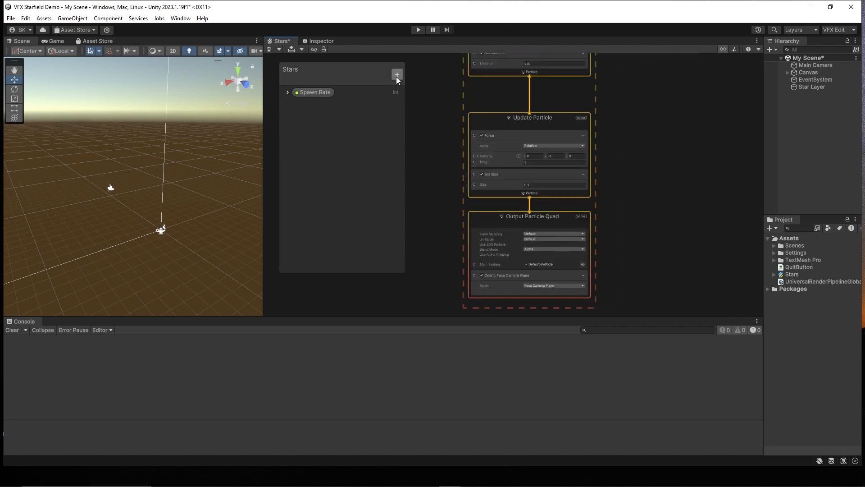
# - Add a float property named Star Size to the Stars blackboard with a default value of 0.5
pyautogui.click(397, 75)
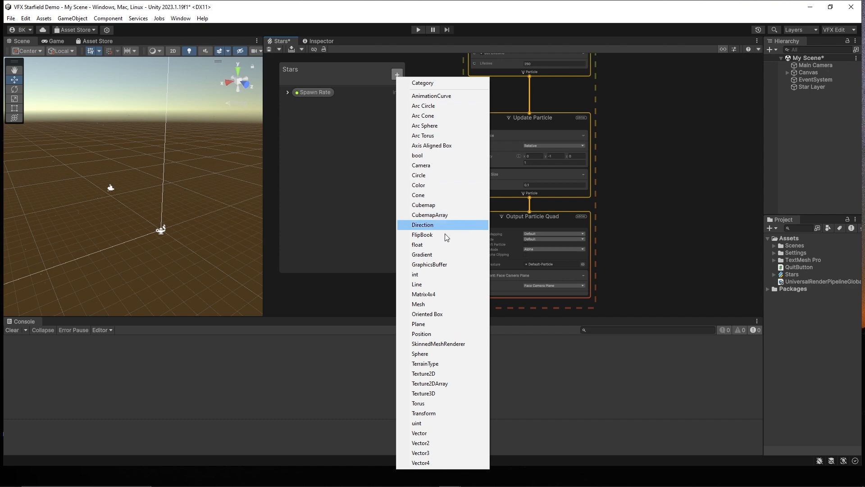
pyautogui.click(433, 244)
pyautogui.doubleClick(311, 107)
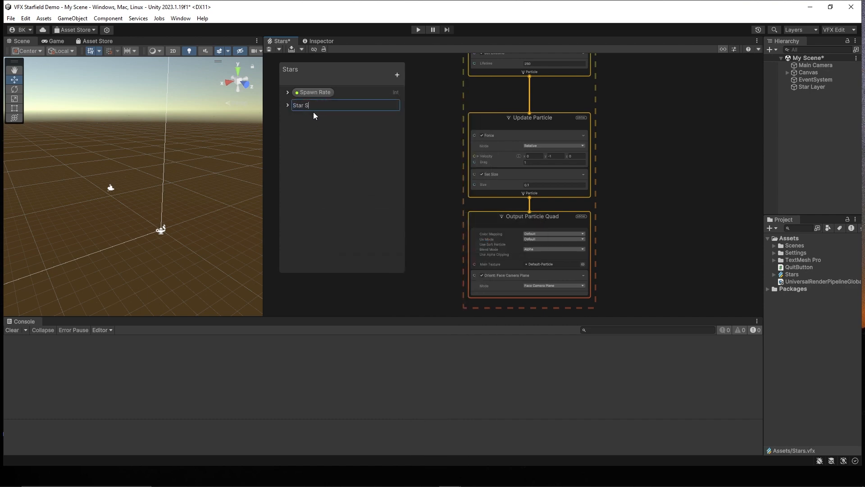
pyautogui.write('Star Size')
pyautogui.press('Return')
pyautogui.click(287, 105)
pyautogui.click(335, 124)
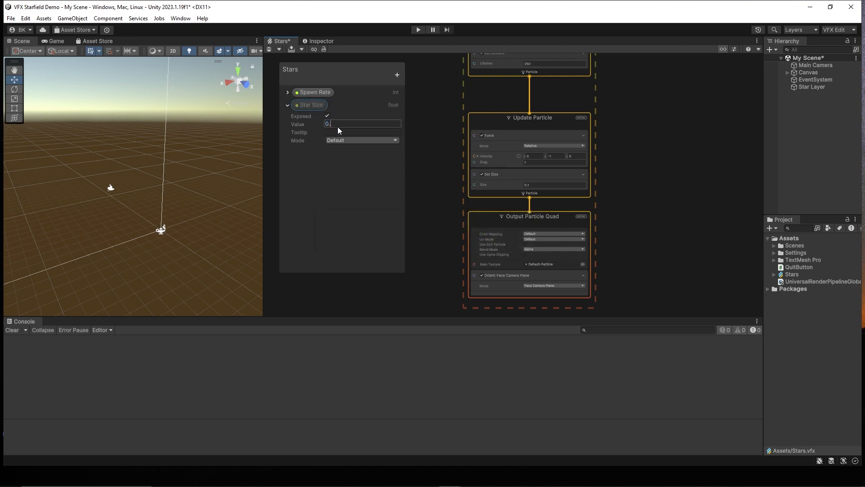
pyautogui.write('0.5')
pyautogui.press('Return')
# - Connect a Star Size node to the Set Size block's Size input and play-test the title menu
pyautogui.moveTo(422, 172); pyautogui.dragTo(475, 185)
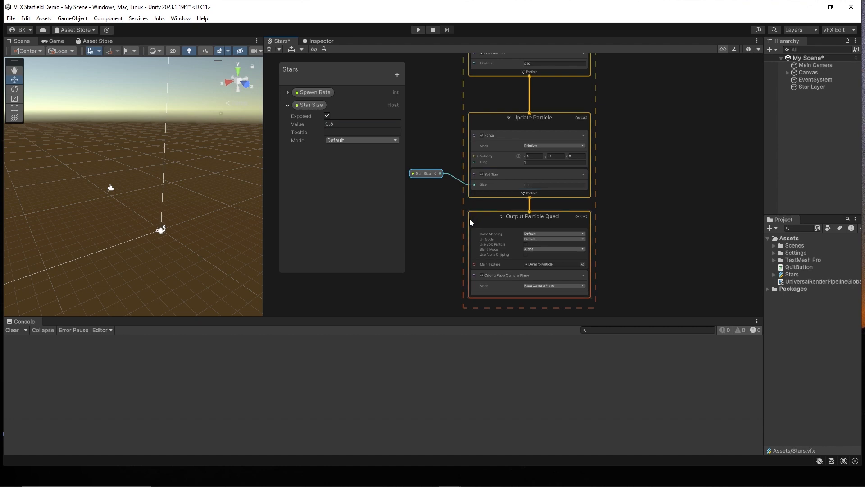
pyautogui.click(418, 30)
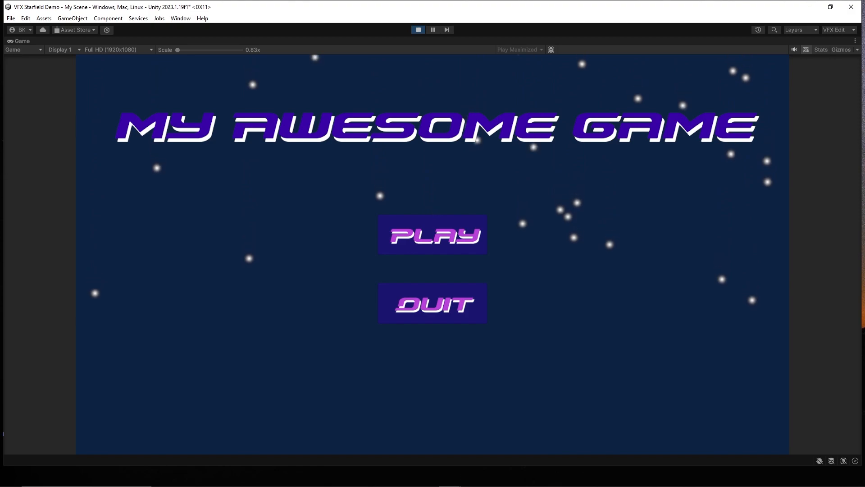
pyautogui.click(418, 30)
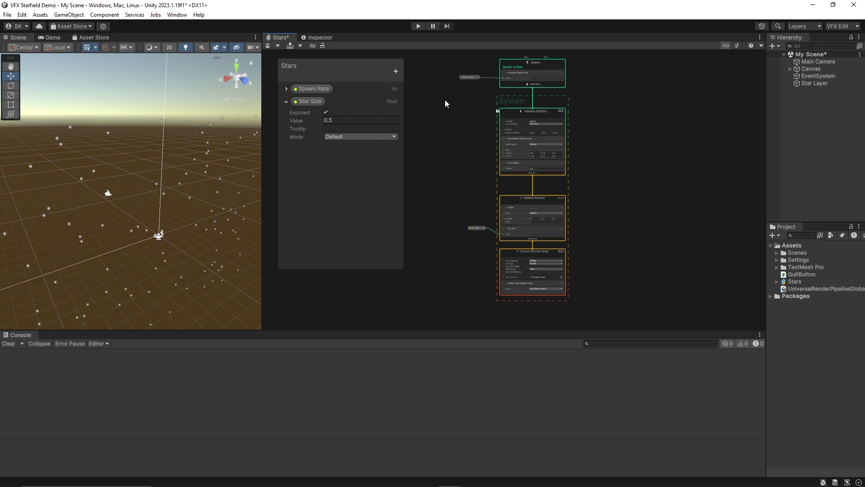
# - Add a float property named Star Speed with a value of 0.5 and place its node in the graph
pyautogui.click(395, 72)
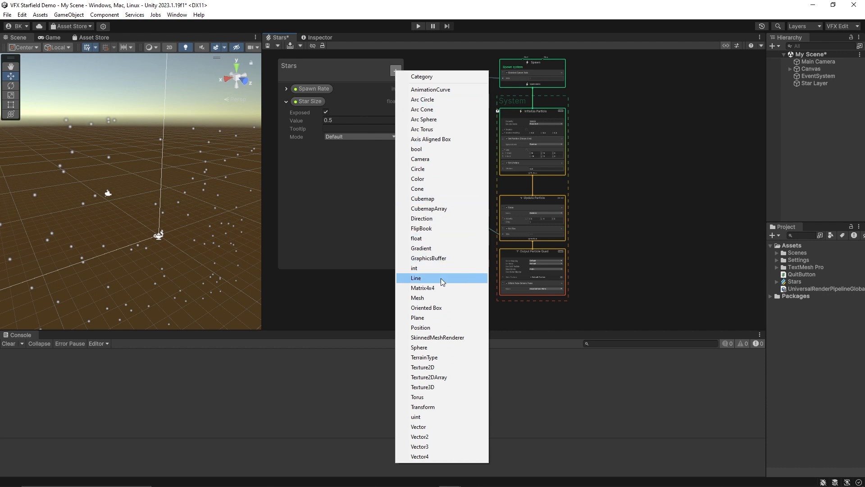
pyautogui.click(432, 238)
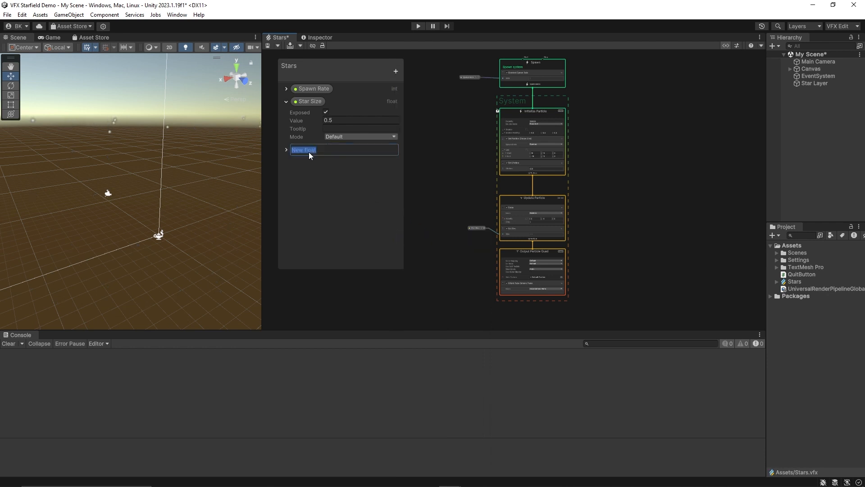
pyautogui.write('Star Speed')
pyautogui.click(286, 150)
pyautogui.click(340, 170)
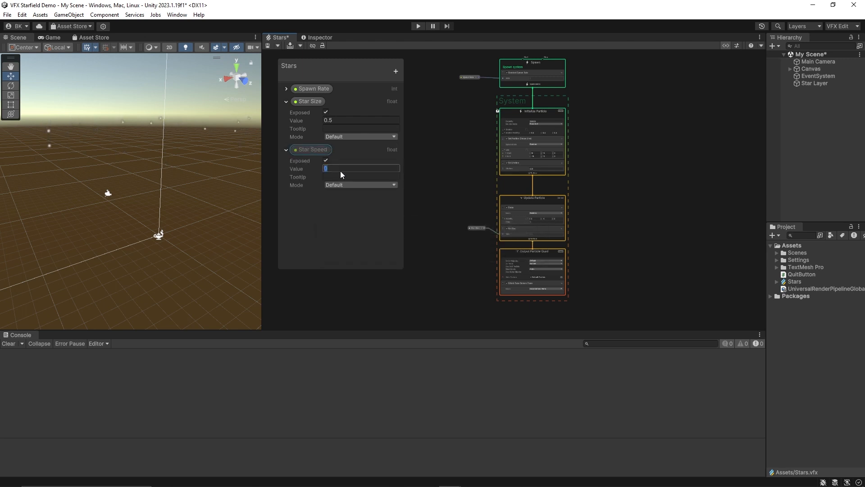
pyautogui.write('0.5')
pyautogui.click(357, 216)
pyautogui.moveTo(305, 150); pyautogui.dragTo(428, 147)
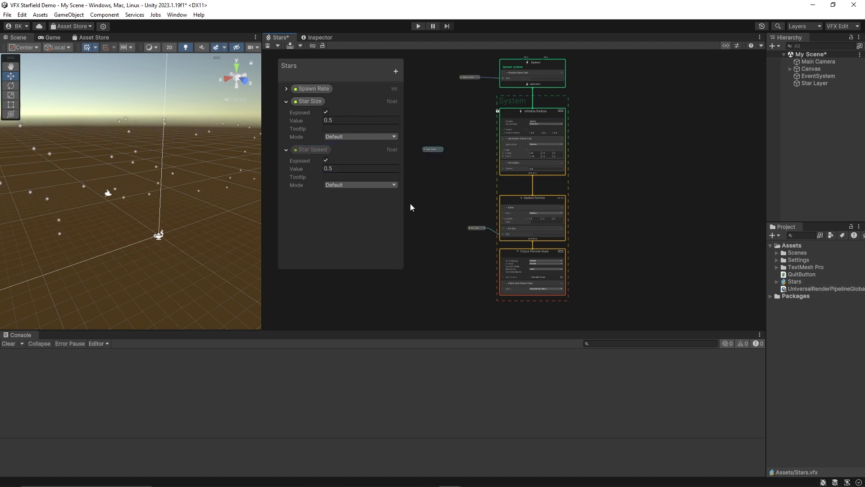
# - Add an int property named Z Depth and place its node in the graph
pyautogui.click(396, 72)
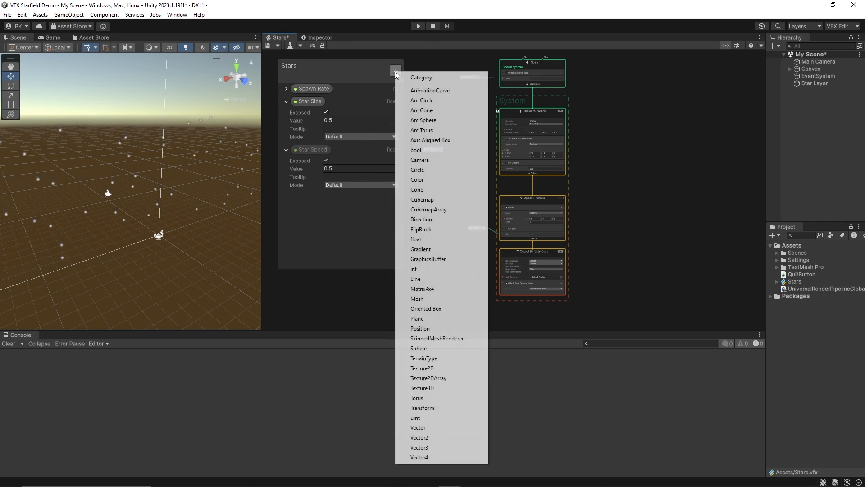
pyautogui.click(433, 269)
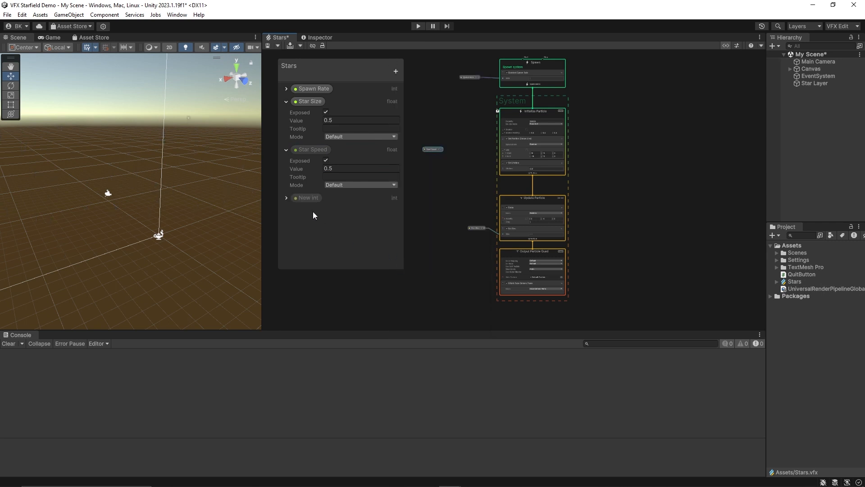
pyautogui.write('Z ')
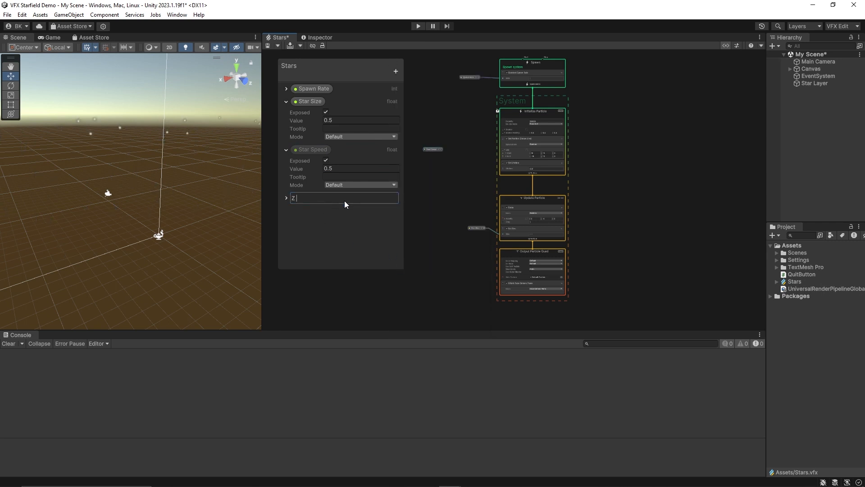
pyautogui.write('Depth')
pyautogui.press('Return')
pyautogui.moveTo(305, 199); pyautogui.dragTo(432, 165)
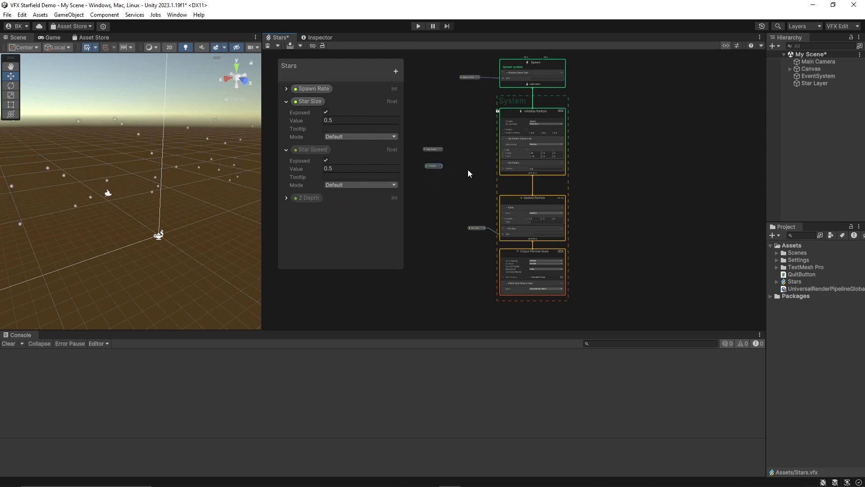
# - Move the Z Depth node up beside Initialize Particle and the Star Speed node down to the level of Update Particle
pyautogui.scroll(5, 468, 172)
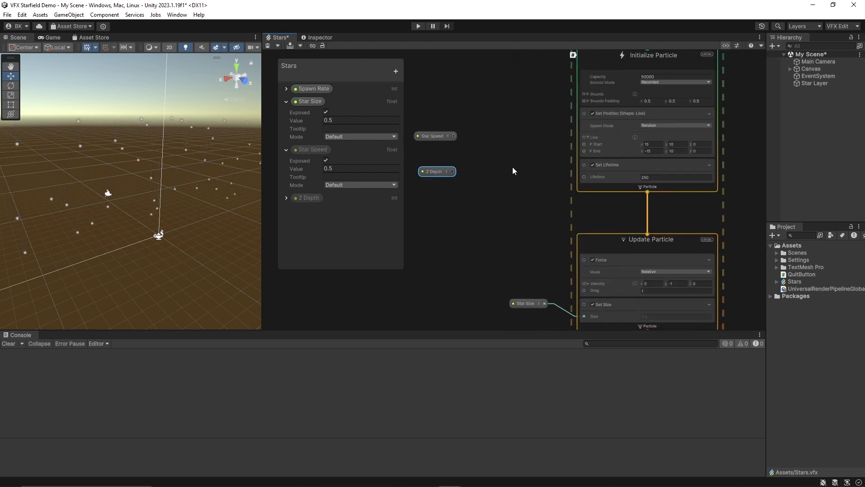
pyautogui.moveTo(513, 170); pyautogui.dragTo(558, 187, button='middle')
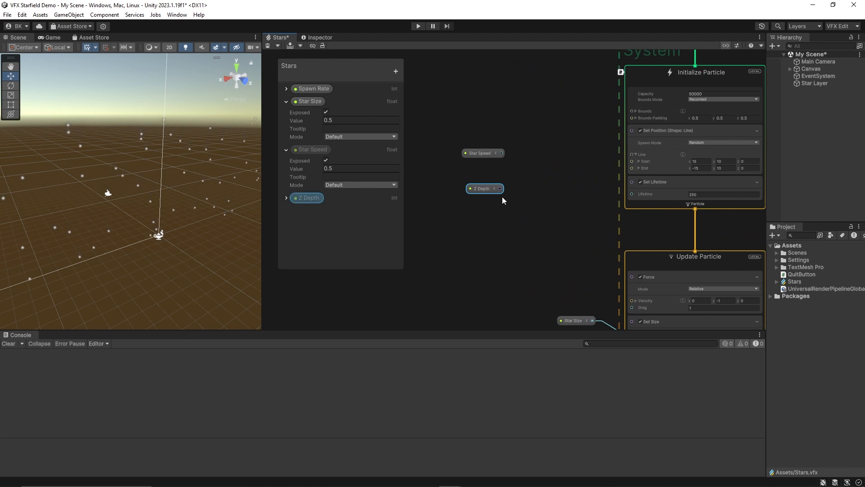
pyautogui.moveTo(487, 188); pyautogui.dragTo(526, 137)
pyautogui.moveTo(480, 153); pyautogui.dragTo(478, 274)
pyautogui.moveTo(560, 204); pyautogui.dragTo(483, 228, button='middle')
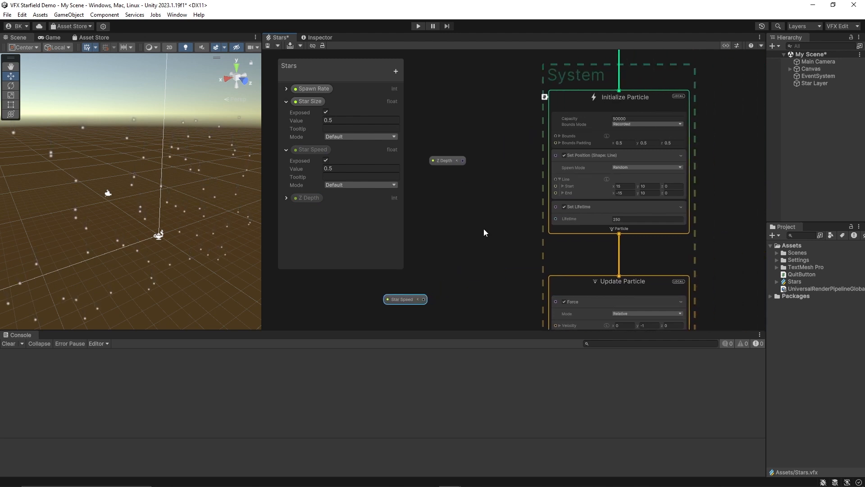
# - Connect the Z Depth node to the Z components of both Start and End in the Set Position line block
pyautogui.click(563, 186)
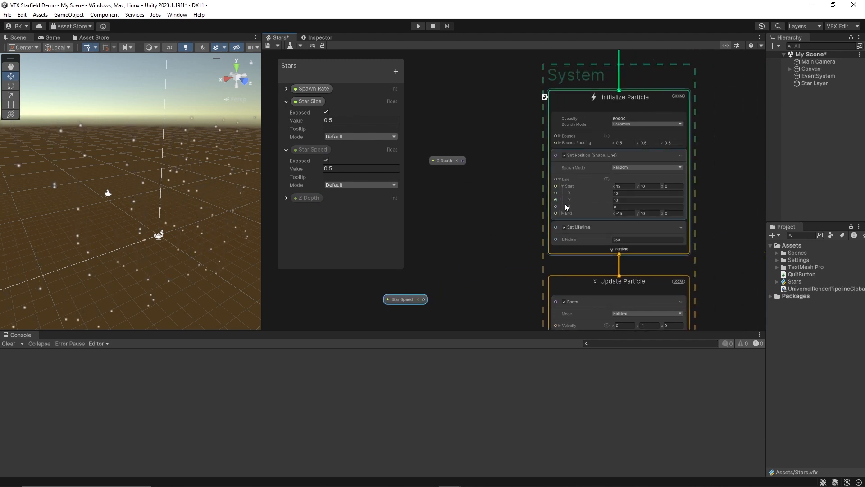
pyautogui.click(563, 213)
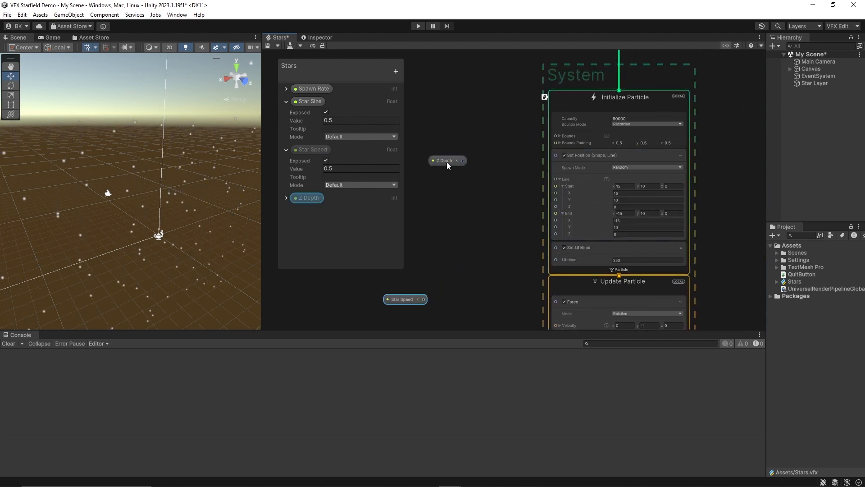
pyautogui.moveTo(447, 161); pyautogui.dragTo(546, 207)
pyautogui.moveTo(480, 188); pyautogui.dragTo(551, 232)
# - Reposition the Star Size and Star Speed nodes beside the Update Particle context, with Star Size below Star Speed
pyautogui.moveTo(506, 291); pyautogui.dragTo(524, 172, button='middle')
pyautogui.moveTo(516, 226); pyautogui.dragTo(516, 247)
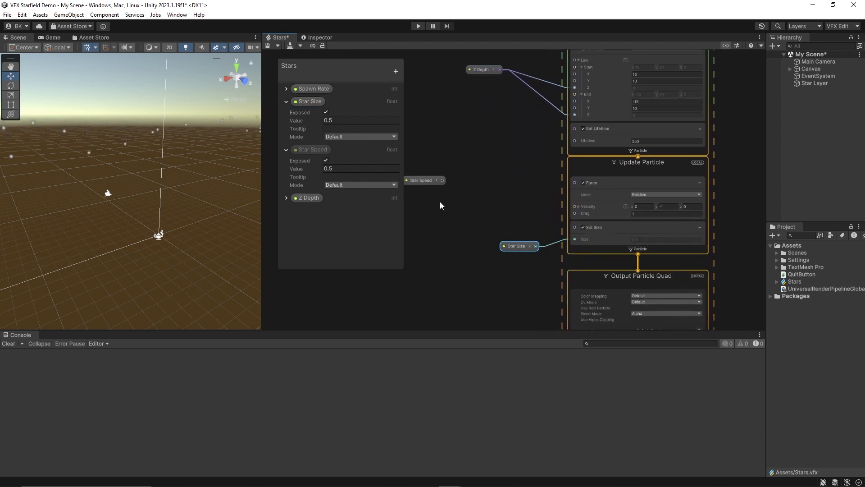
pyautogui.moveTo(421, 181); pyautogui.dragTo(449, 197)
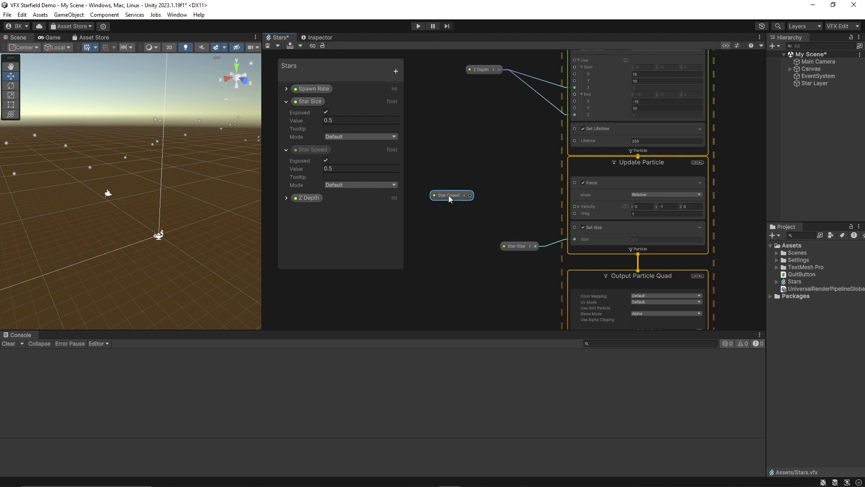
# - Expand the Force block's Velocity components and add a Multiply operator with B set to -1
pyautogui.click(579, 206)
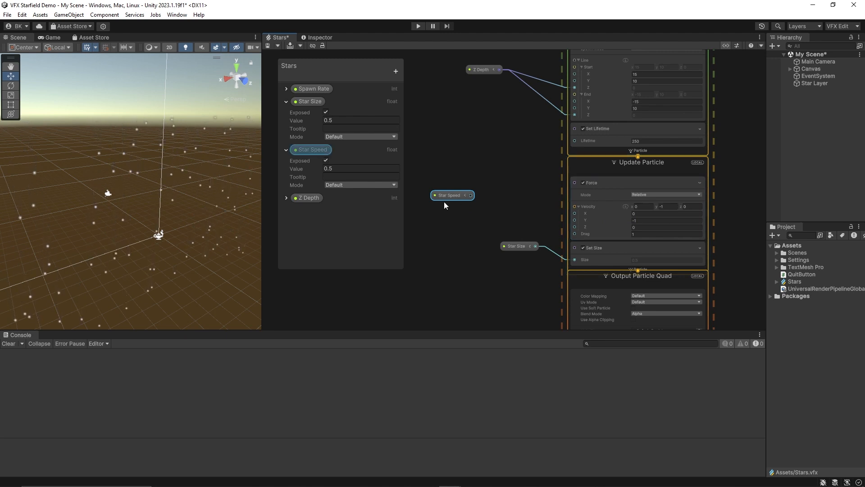
pyautogui.rightClick(498, 193)
pyautogui.click(518, 193)
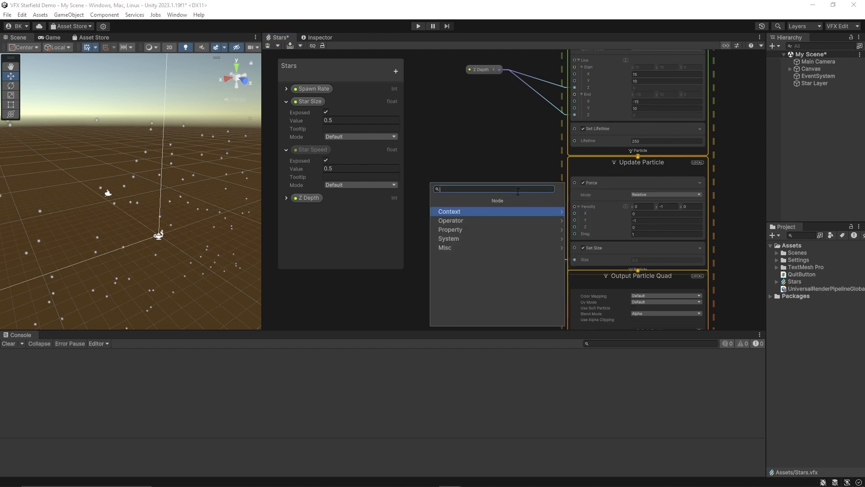
pyautogui.write('mul')
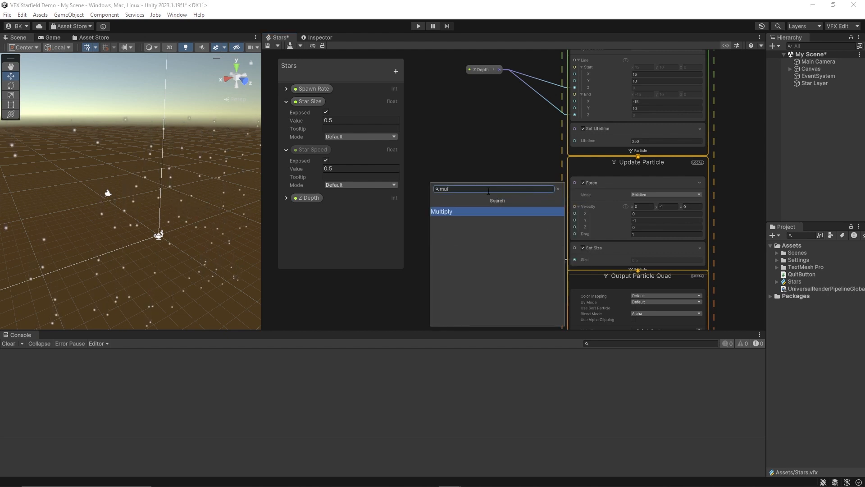
pyautogui.click(475, 211)
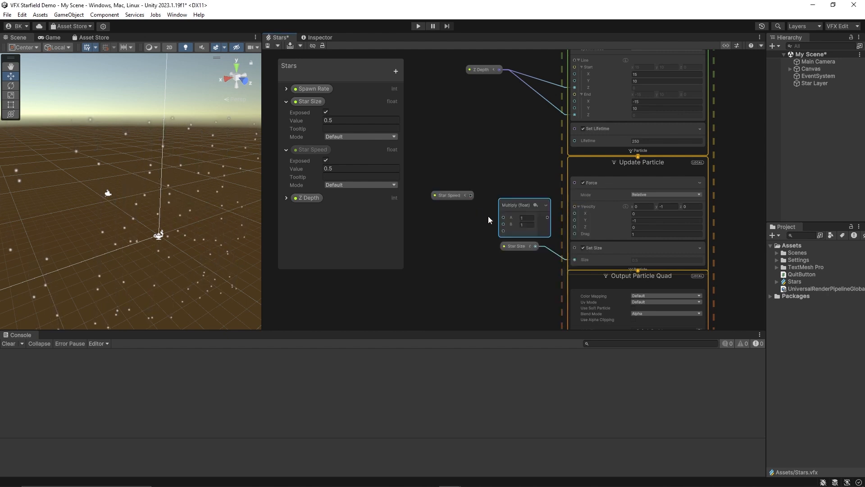
pyautogui.click(529, 226)
pyautogui.write('-1')
# - Connect Star Speed through the Multiply node's A input to the Force block's Velocity Y, and play-test the title menu
pyautogui.moveTo(470, 194); pyautogui.dragTo(575, 220)
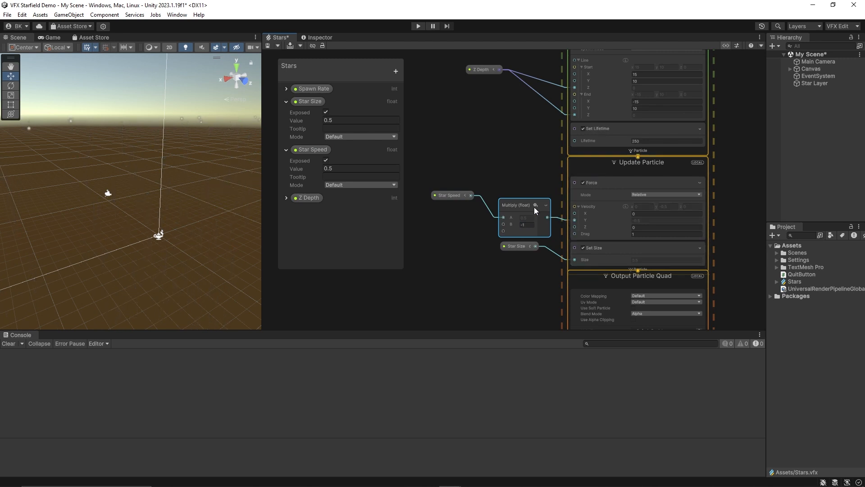
pyautogui.moveTo(515, 199); pyautogui.dragTo(514, 193)
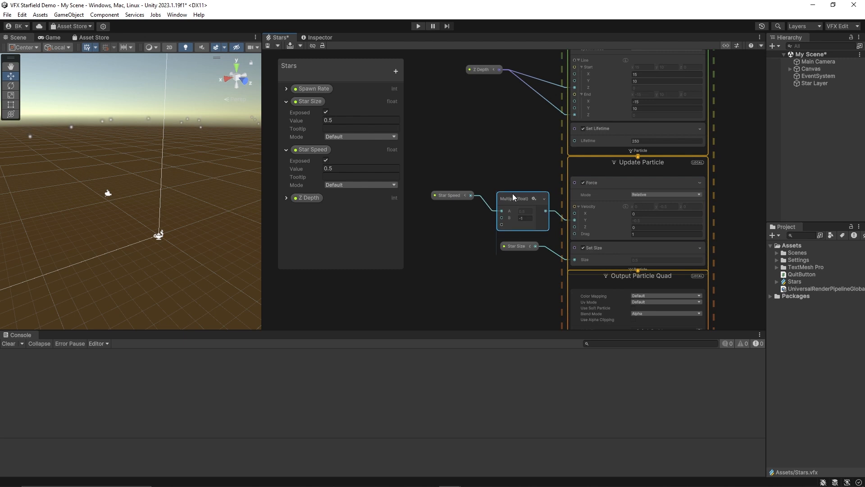
pyautogui.click(419, 26)
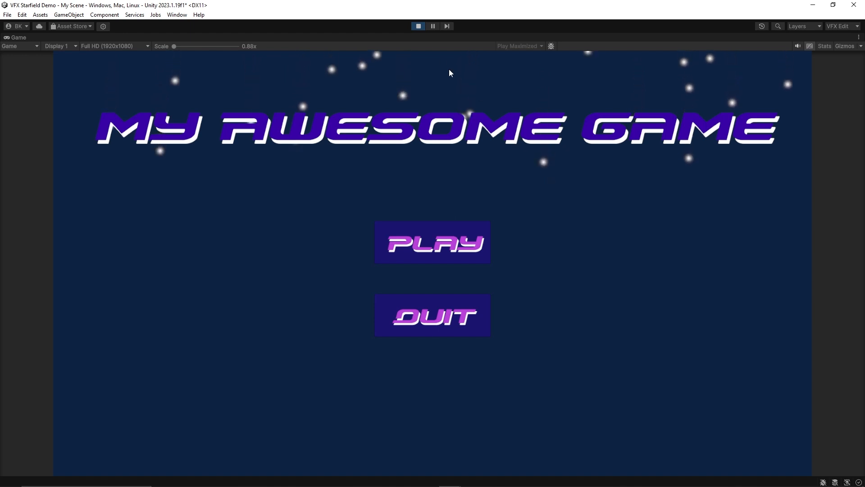
pyautogui.click(418, 26)
# - Override the Star Layer object's visual effect properties with a Spawn Rate of 1 and a Star Speed of 1
pyautogui.click(815, 83)
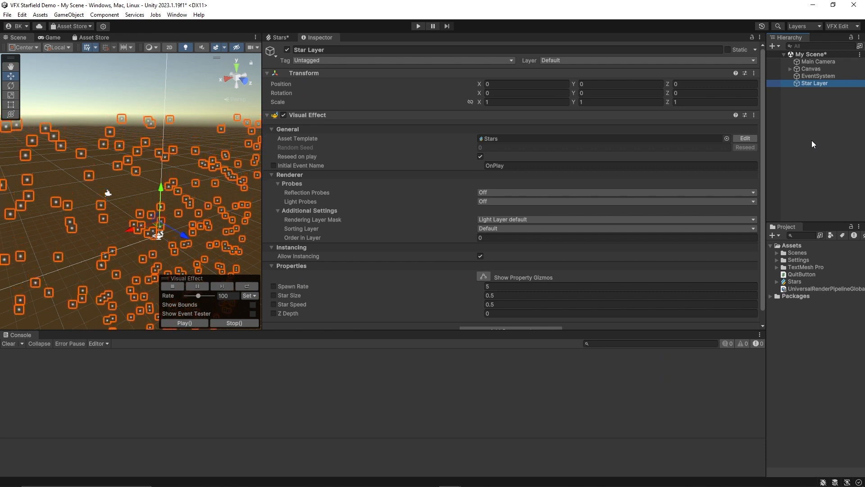
pyautogui.click(512, 286)
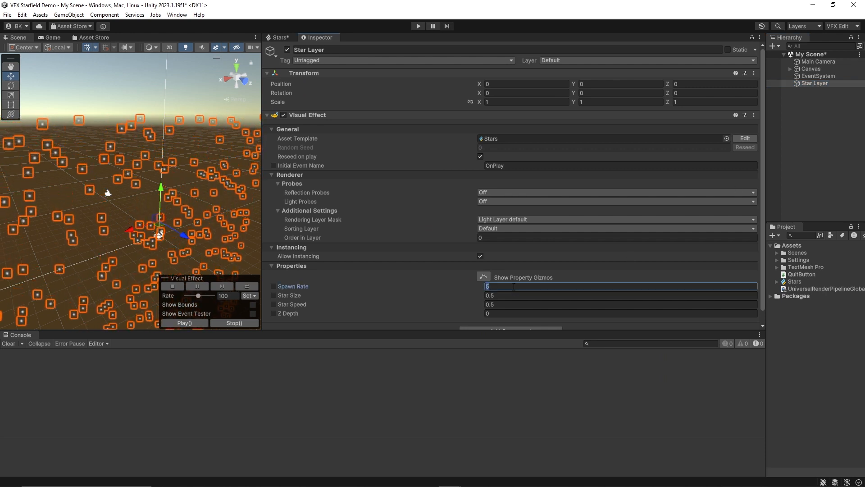
pyautogui.press('Tab')
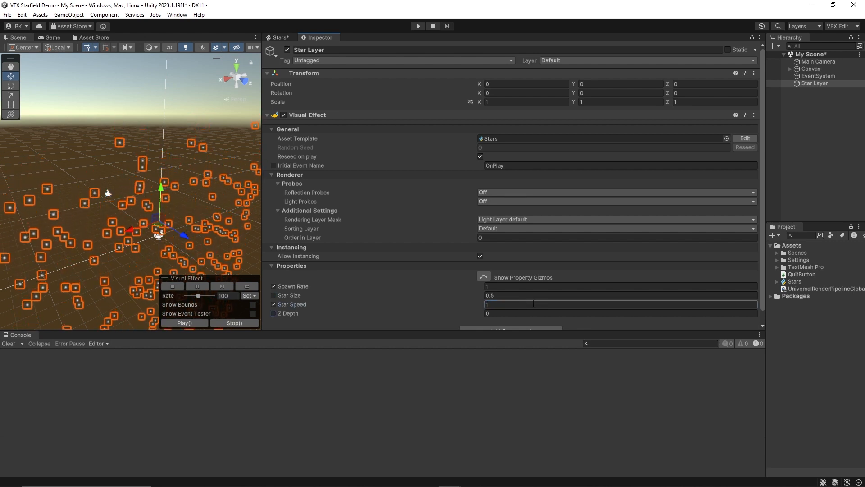
# - Duplicate the Star Layer object four times in the scene
pyautogui.click(812, 84)
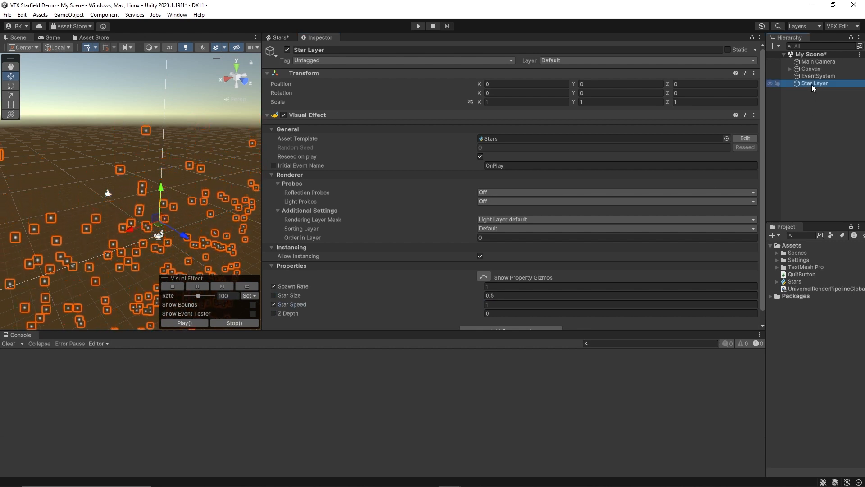
pyautogui.hotkey('ctrl', 'd')
pyautogui.hotkey('ctrl', 'd')
pyautogui.hotkey('ctrl', 'd')
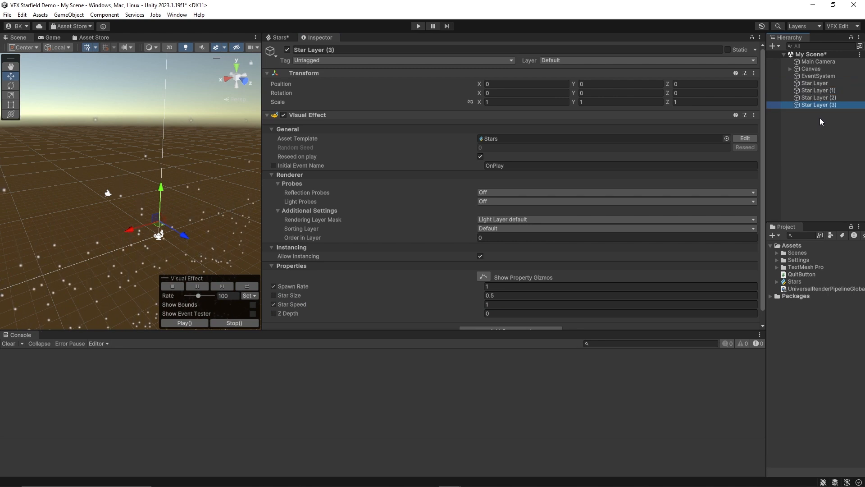
pyautogui.hotkey('ctrl', 'd')
# - Override Star Layer (1)'s visual effect properties with Spawn Rate 2, Star Size 0.4 and Star Speed 0.8
pyautogui.click(815, 91)
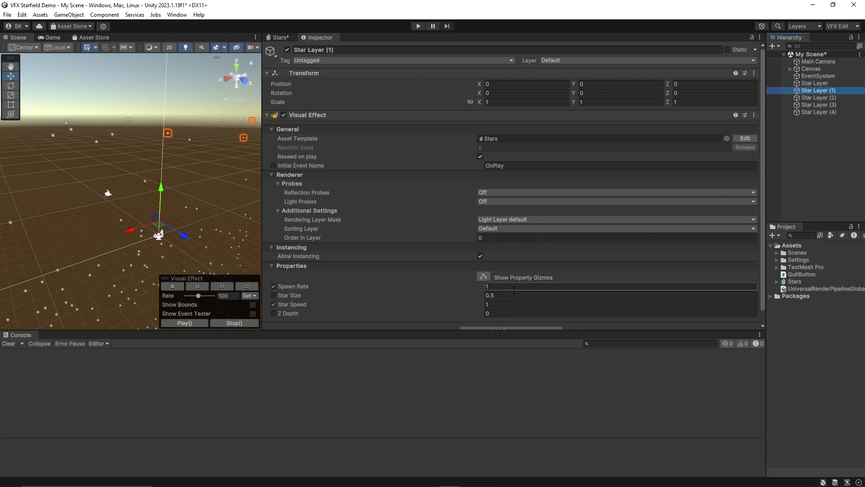
pyautogui.click(509, 287)
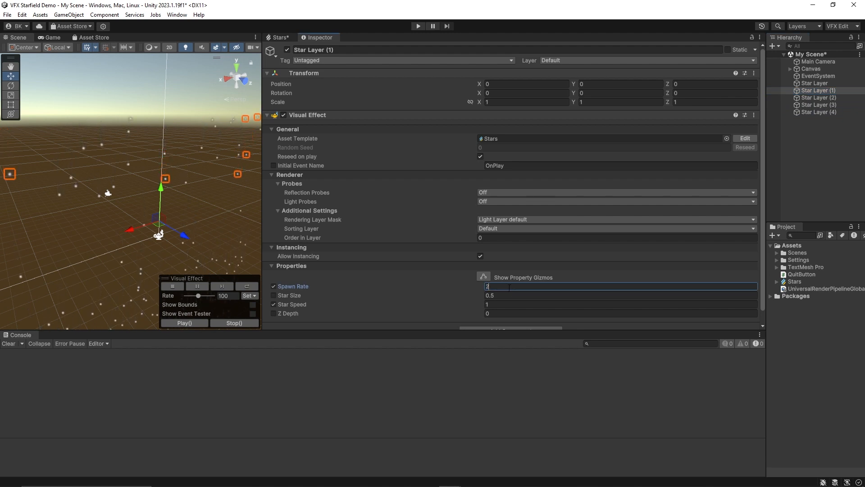
pyautogui.click(509, 294)
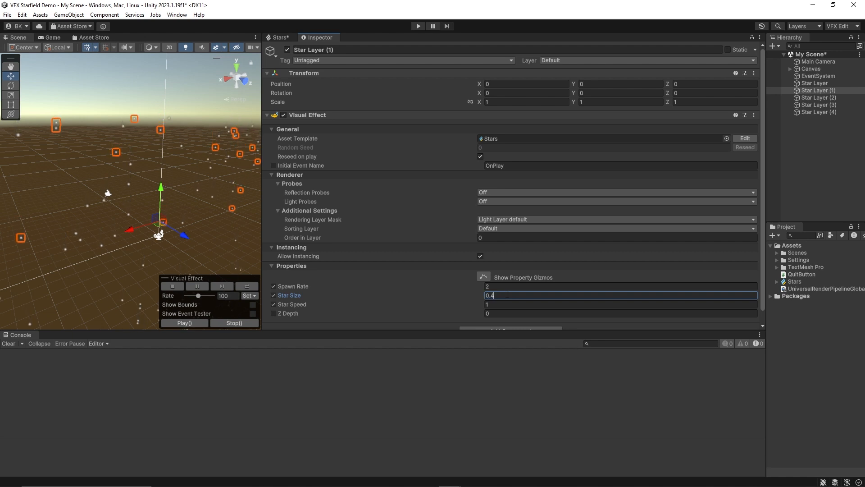
pyautogui.click(507, 305)
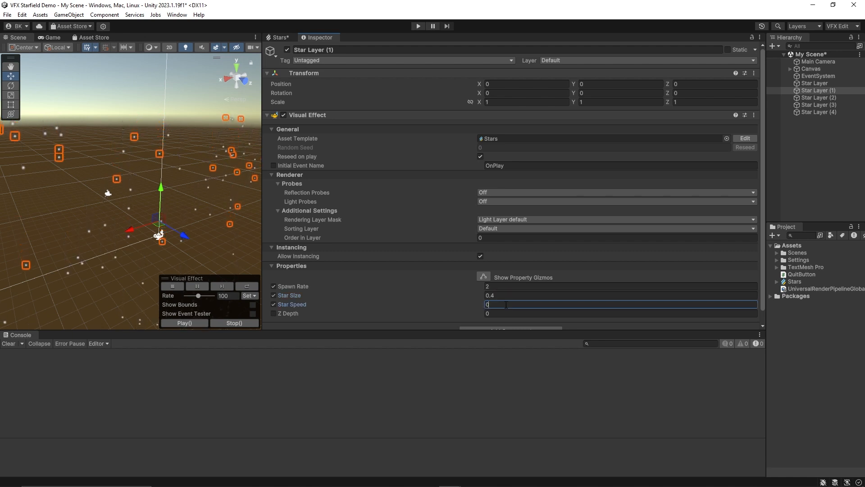
pyautogui.write('0.8')
# - Override Star Layer (2)'s visual effect properties with Spawn Rate 3, Star Size 0.3 and Star Speed 0.6, and adjust its Z Depth
pyautogui.click(814, 98)
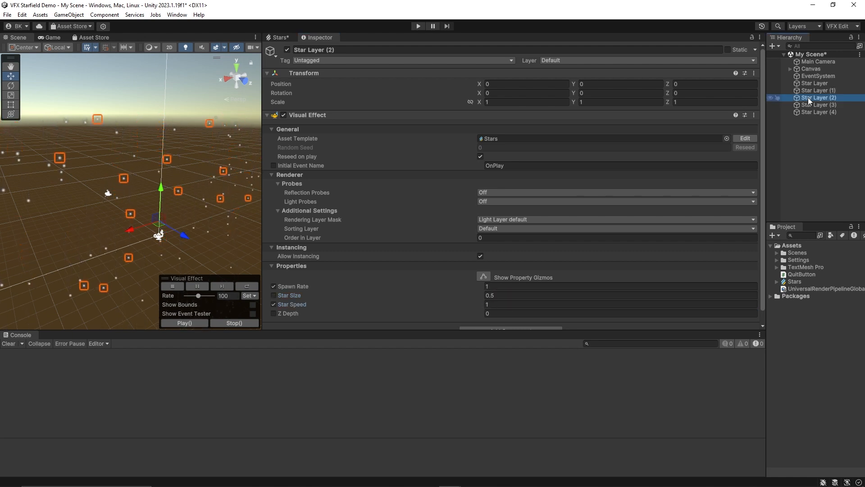
pyautogui.click(509, 287)
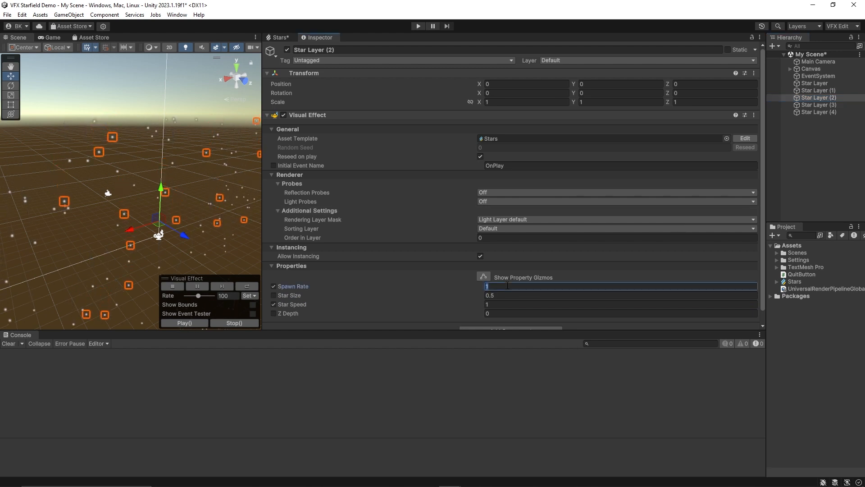
pyautogui.write('3')
pyautogui.click(504, 296)
pyautogui.write('0.3')
pyautogui.click(502, 304)
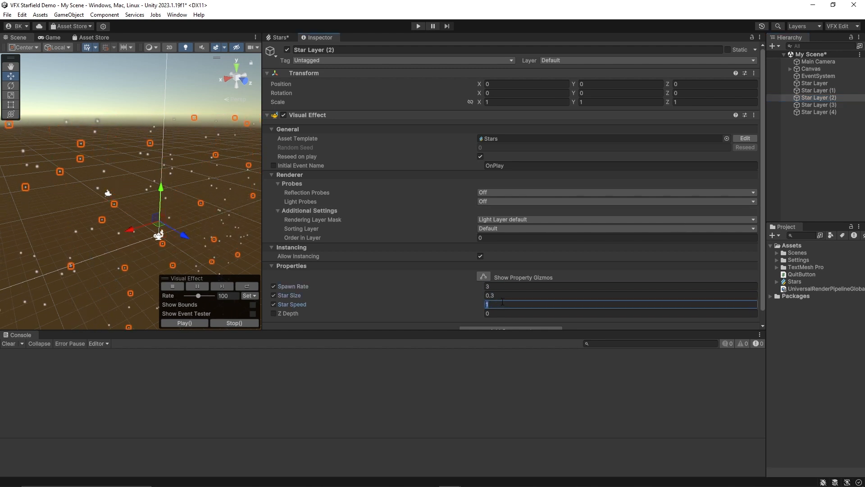
pyautogui.write('0.6')
pyautogui.click(498, 313)
# - Override Star Layer (3)'s visual effect properties with Spawn Rate 6, Star Size 0.2, Star Speed 0.4 and Z Depth 3
pyautogui.click(818, 105)
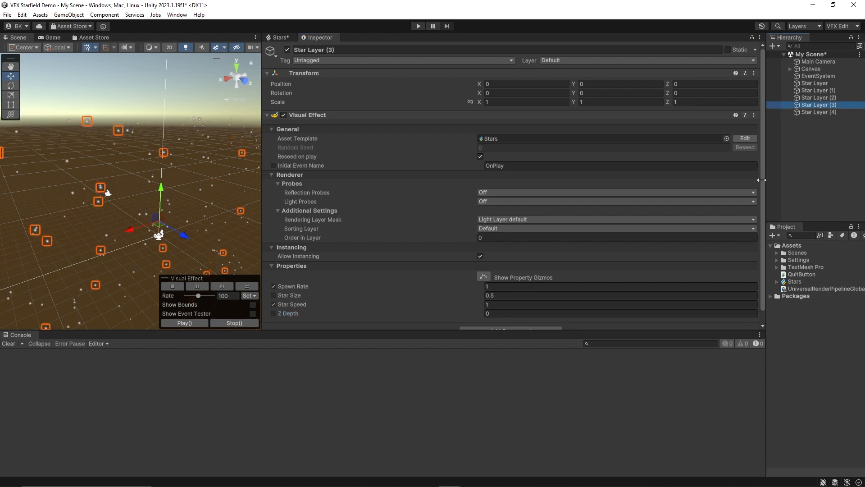
pyautogui.click(505, 287)
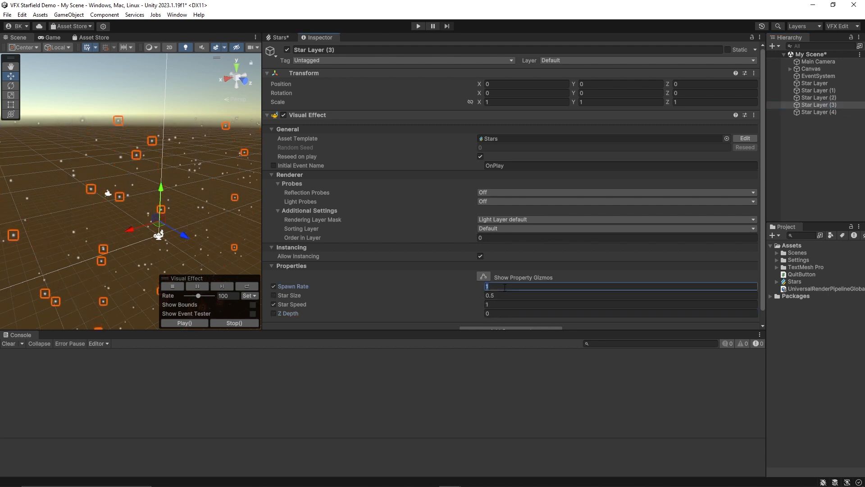
pyautogui.write('6')
pyautogui.click(502, 296)
pyautogui.write('0.2')
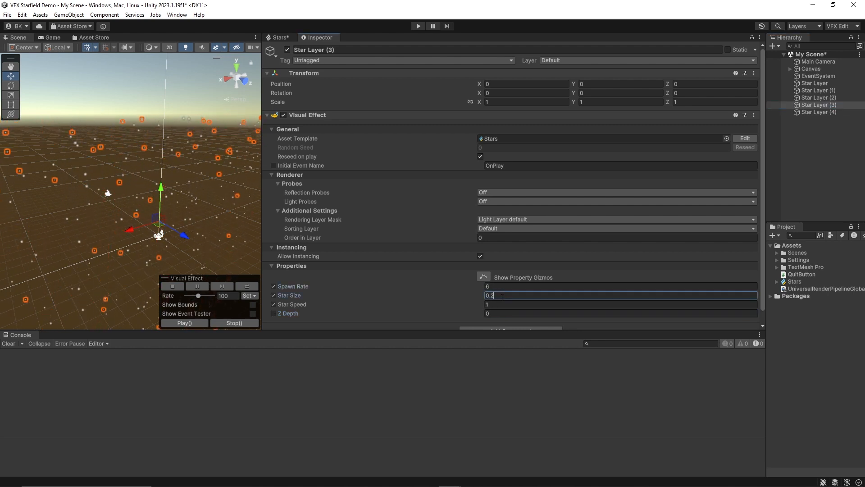
pyautogui.click(500, 305)
pyautogui.write('0.4')
pyautogui.click(498, 313)
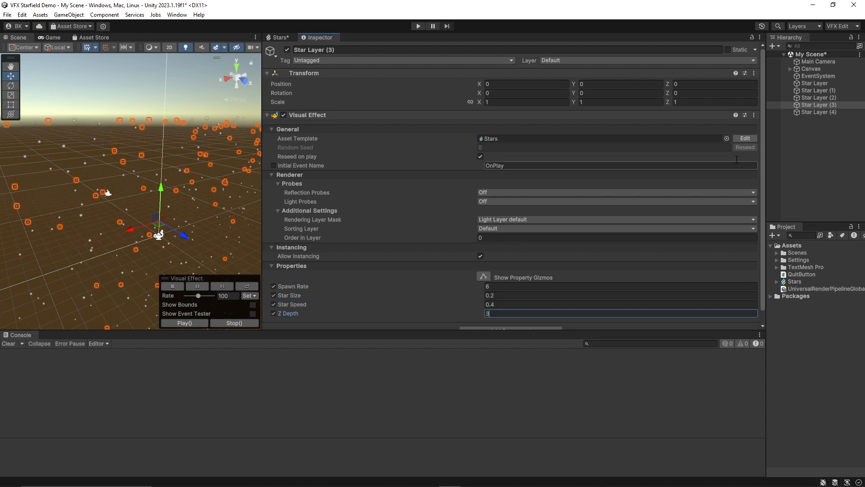
# - Override Star Layer (4)'s visual effect properties with Spawn Rate 8, Star Size 0.1, Star Speed 0.2 and Z Depth 4
pyautogui.click(818, 111)
pyautogui.click(503, 286)
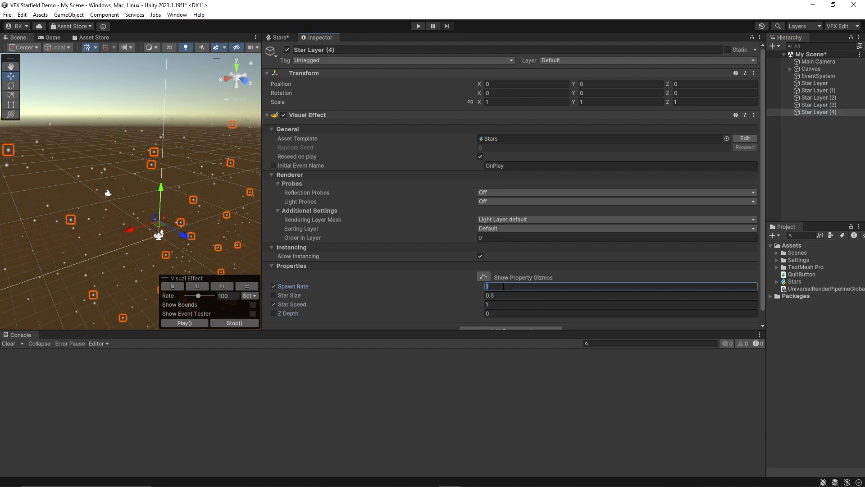
pyautogui.write('8')
pyautogui.click(503, 296)
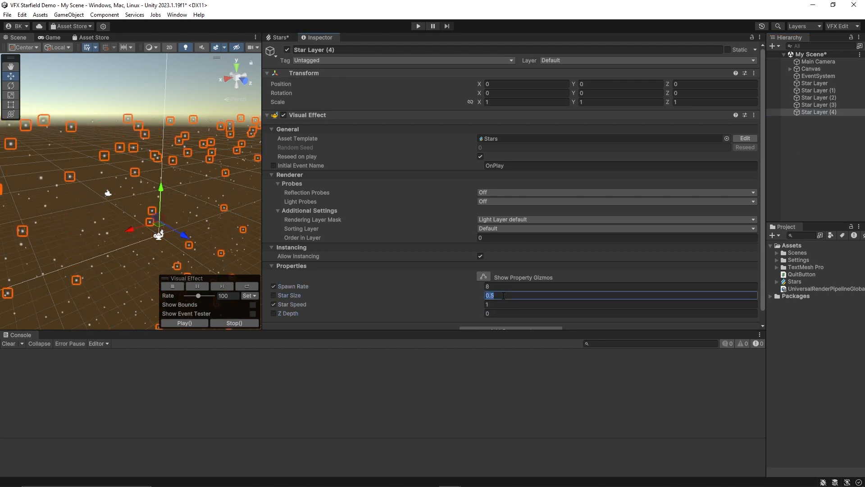
pyautogui.write('0.1')
pyautogui.click(502, 305)
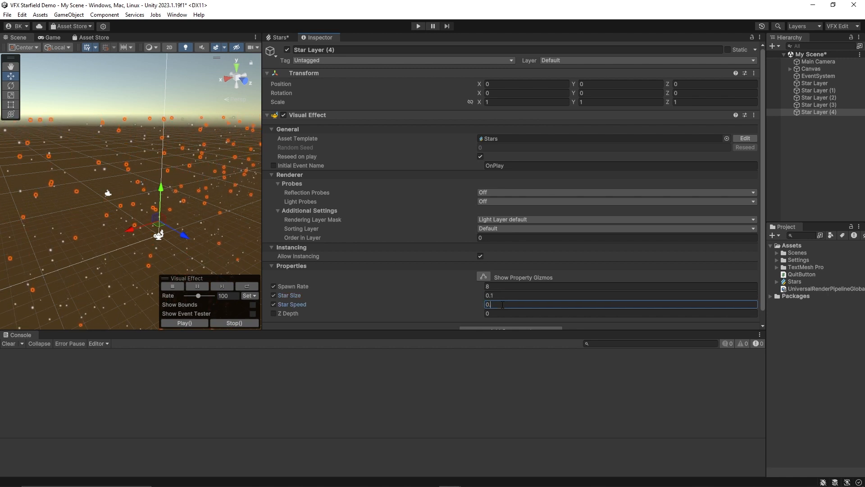
pyautogui.write('0.2')
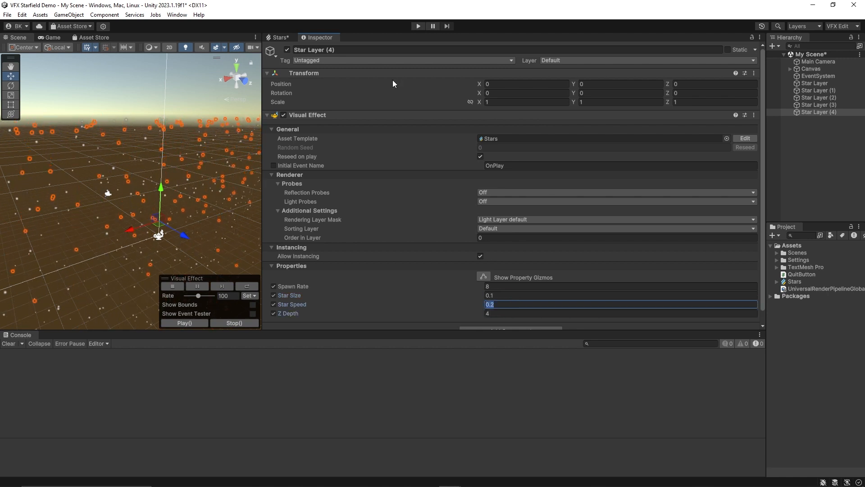
# - Play-test the title menu with all star layers and examine the rendering statistics
pyautogui.click(418, 26)
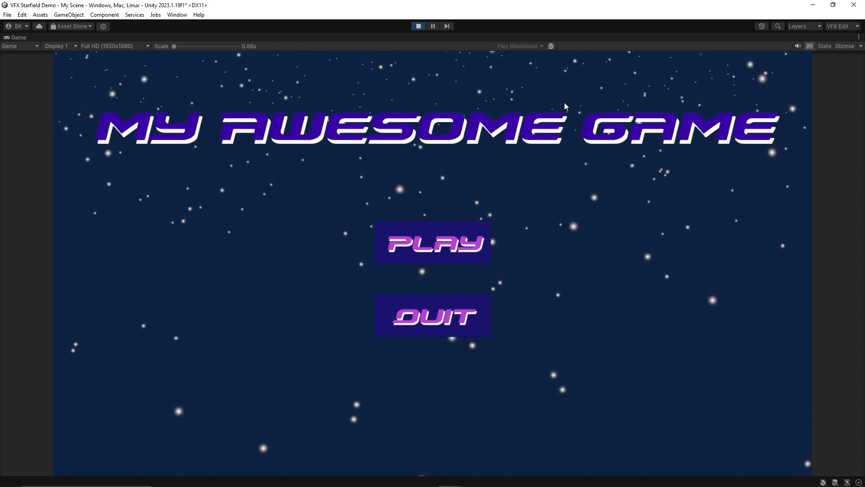
pyautogui.click(824, 47)
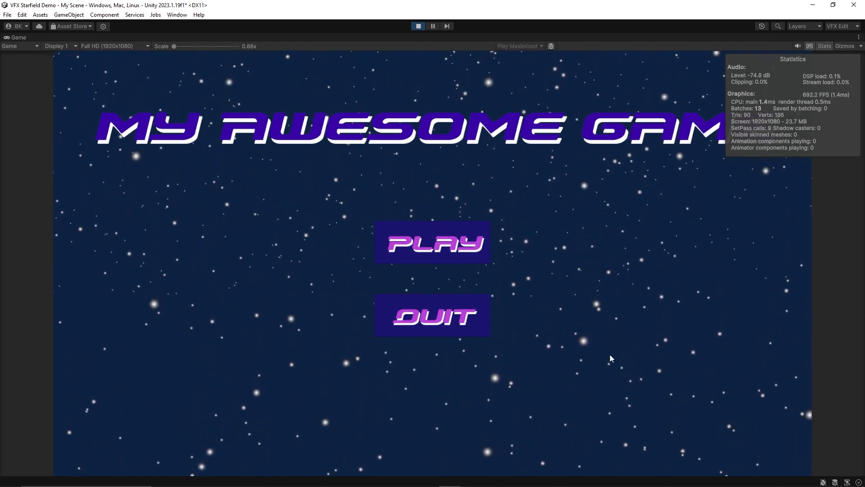
pyautogui.click(419, 26)
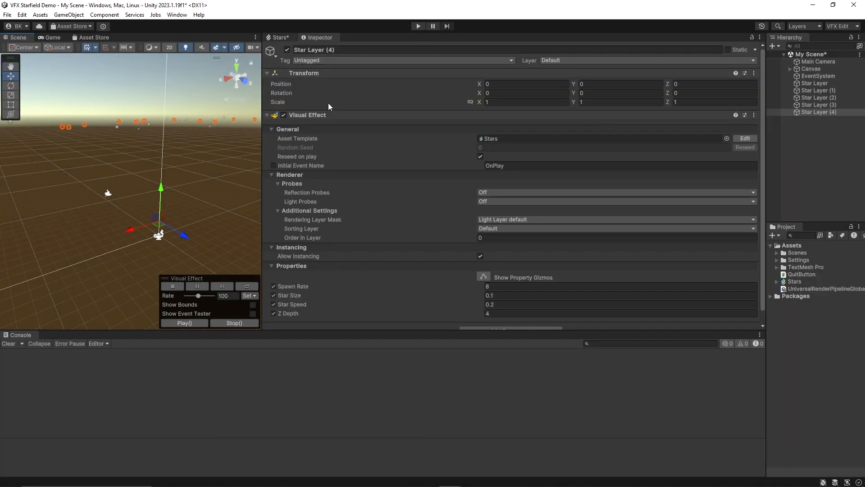
# - In the Stars graph, move the Star Size node away from Set Size and add a Multiply operator beside it
pyautogui.click(280, 39)
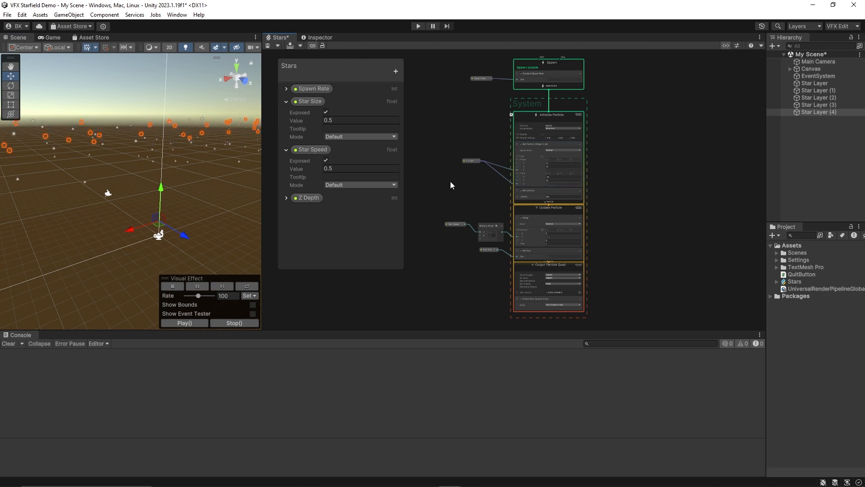
pyautogui.moveTo(486, 250); pyautogui.dragTo(448, 262)
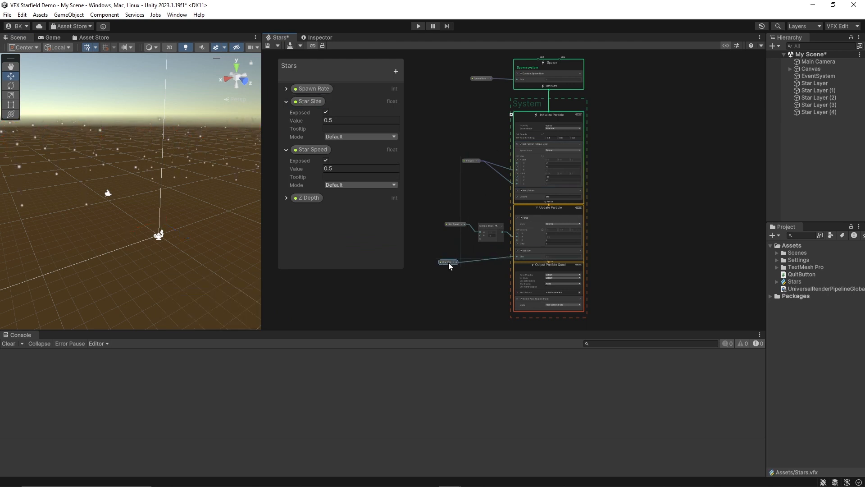
pyautogui.scroll(5, 480, 271)
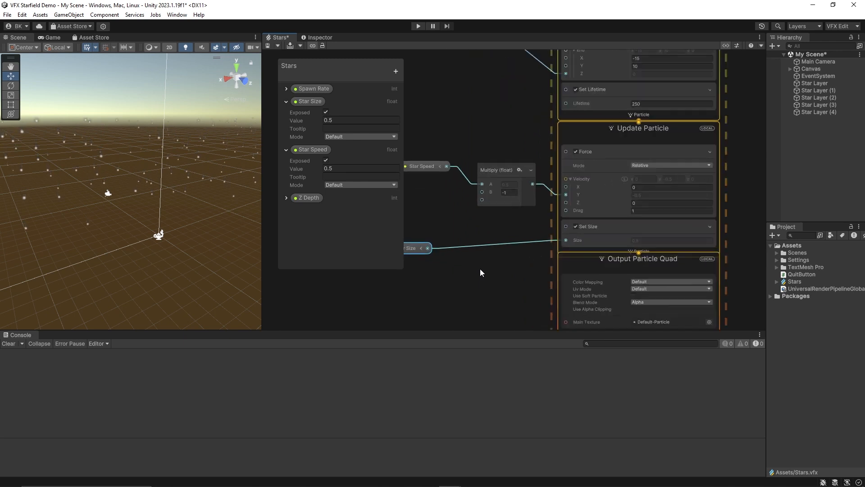
pyautogui.scroll(3, 480, 269)
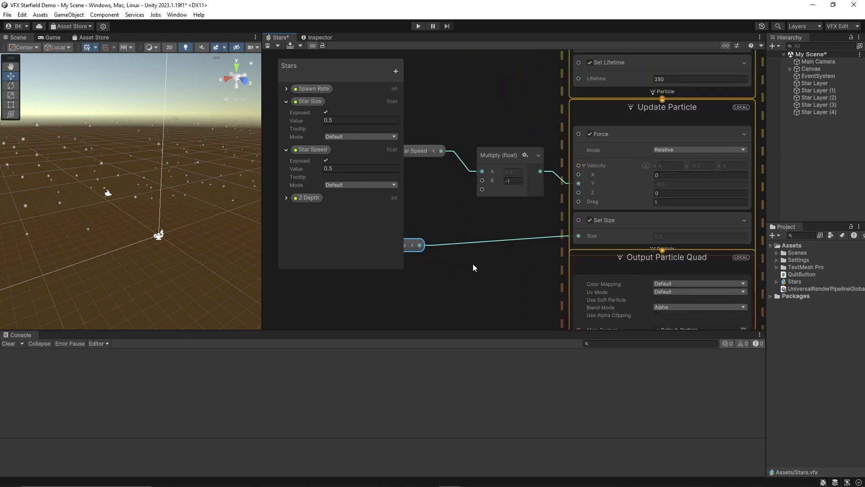
pyautogui.rightClick(512, 261)
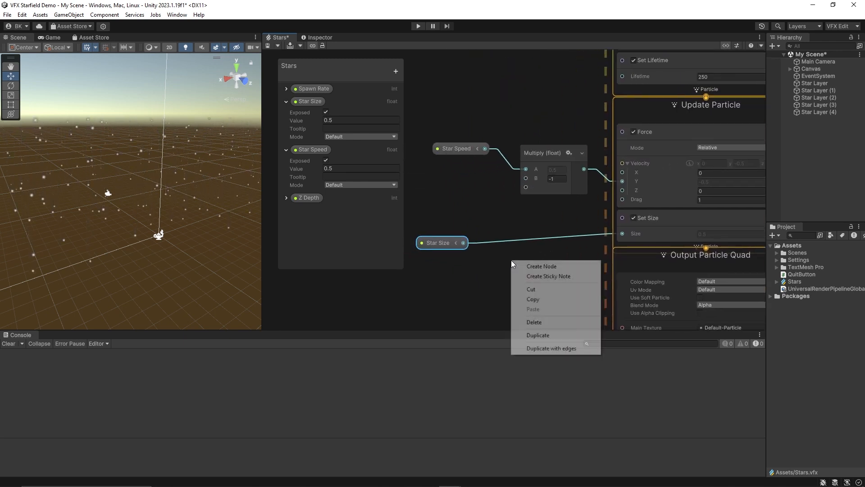
pyautogui.click(539, 266)
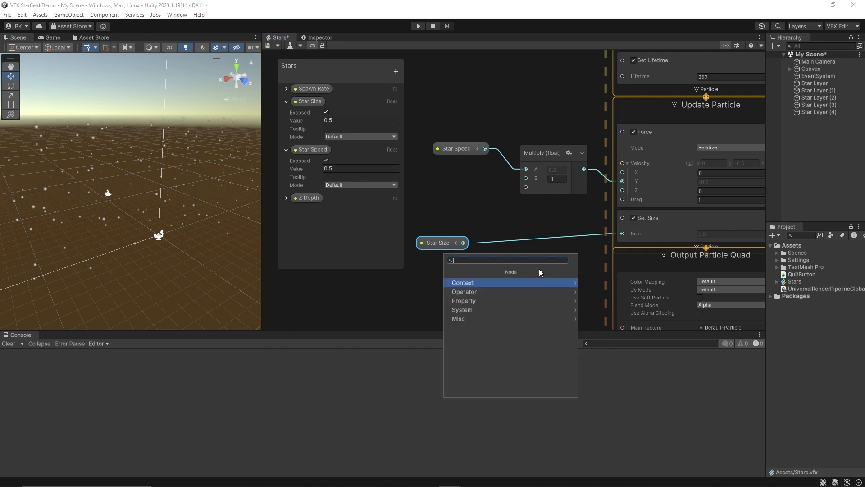
pyautogui.write('Mul')
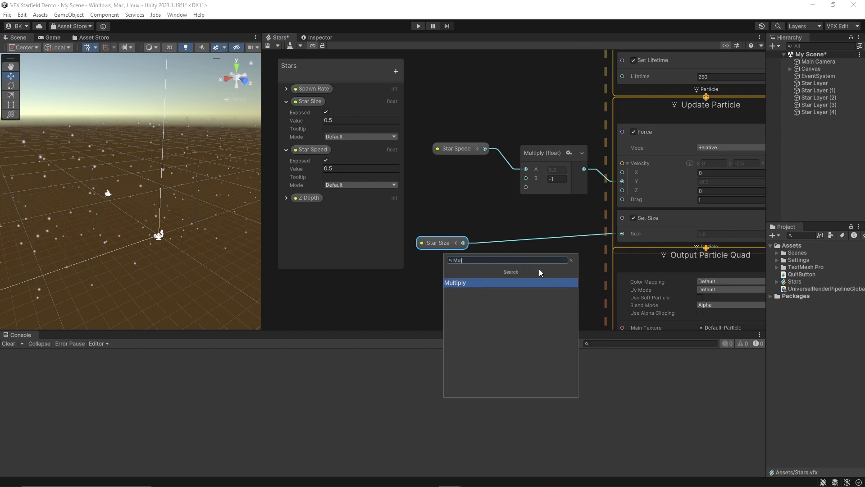
pyautogui.click(494, 282)
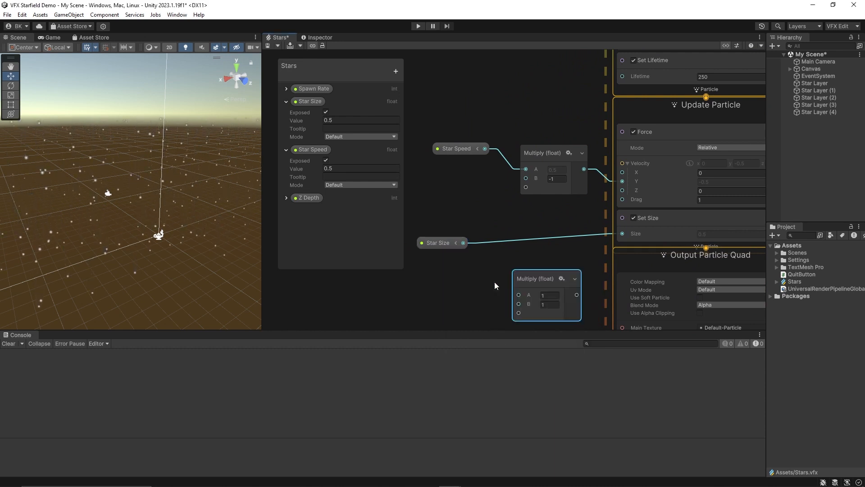
# - Add a Random Number operator below the Star Size node with Min 0.8 and Max 1.2
pyautogui.rightClick(443, 291)
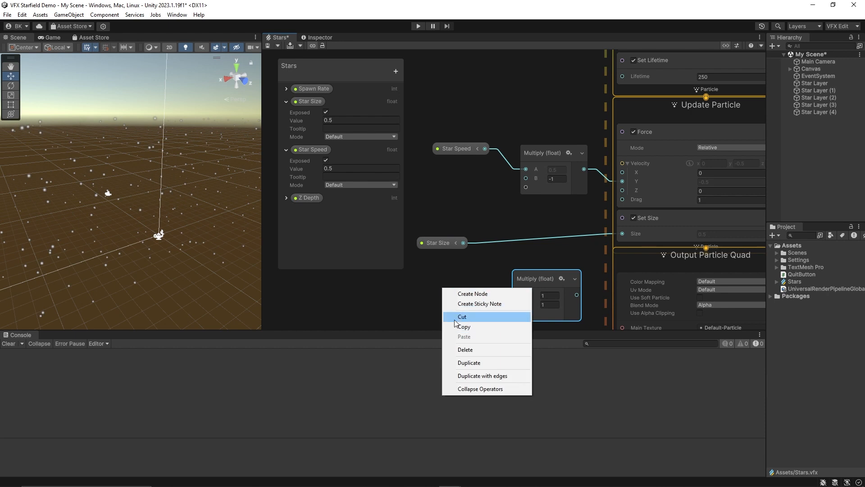
pyautogui.click(477, 295)
pyautogui.write('random')
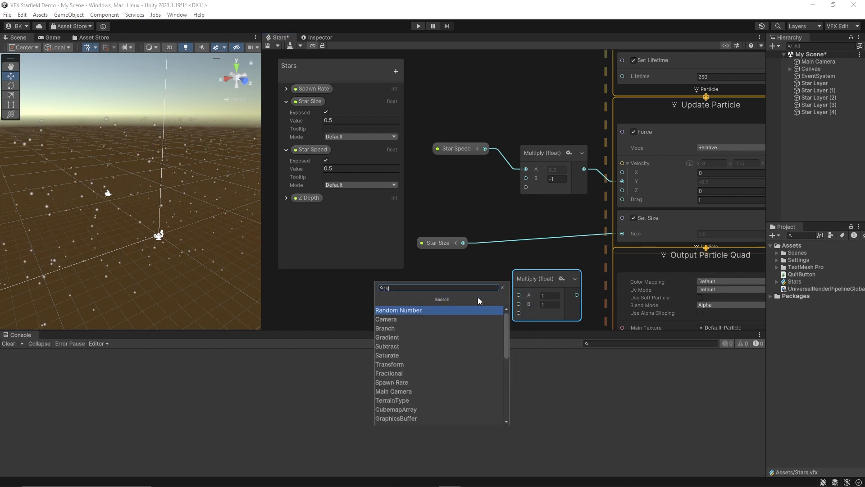
pyautogui.click(420, 313)
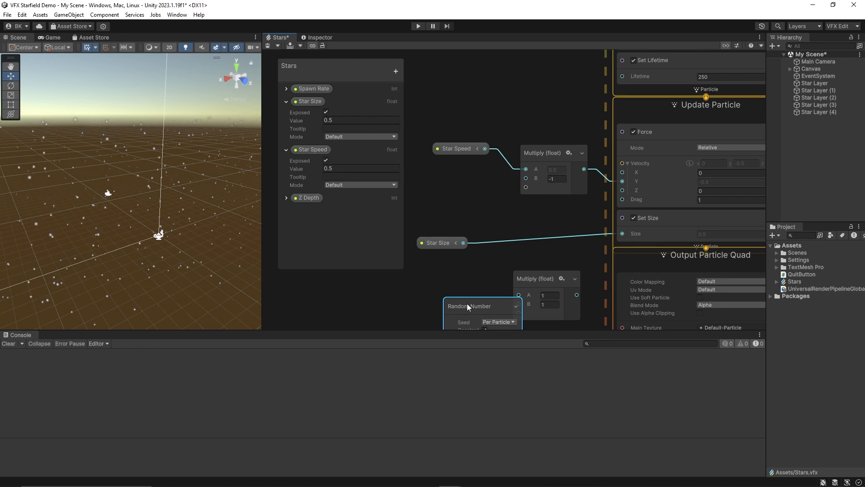
pyautogui.moveTo(467, 303); pyautogui.dragTo(443, 261)
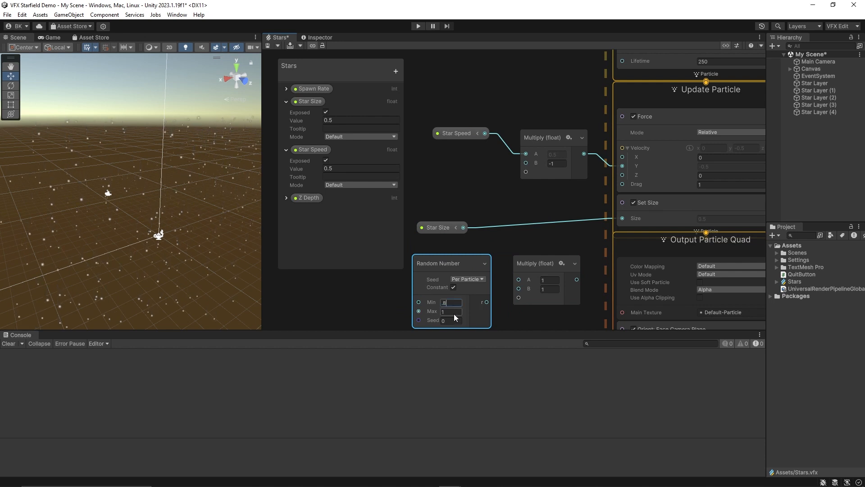
pyautogui.write('2')
# - Multiply Star Size (A) by the Random Number (B) and feed the product into Set Size, replacing the direct Star Size link
pyautogui.click(467, 231)
pyautogui.moveTo(465, 227)
pyautogui.mouseDown()
pyautogui.moveTo(417, 293)
pyautogui.moveTo(450, 231)
pyautogui.mouseUp()
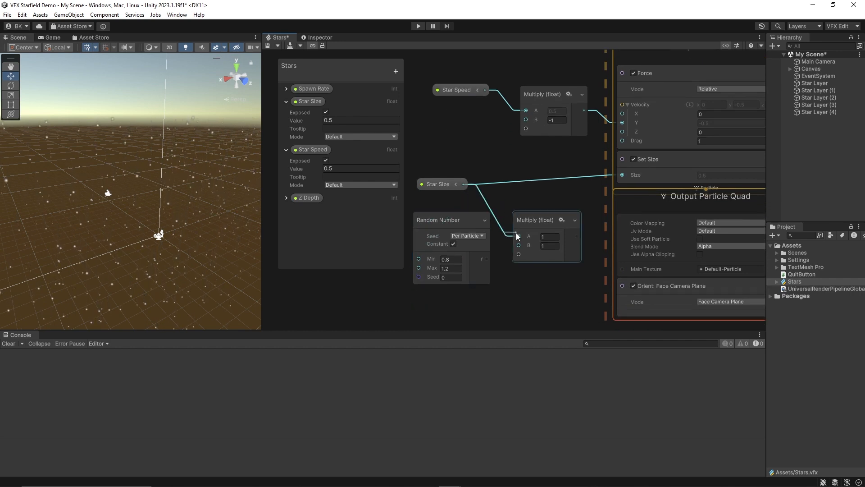
pyautogui.moveTo(517, 234); pyautogui.dragTo(517, 233)
pyautogui.moveTo(488, 258); pyautogui.dragTo(516, 246)
pyautogui.click(585, 177)
pyautogui.press('Delete')
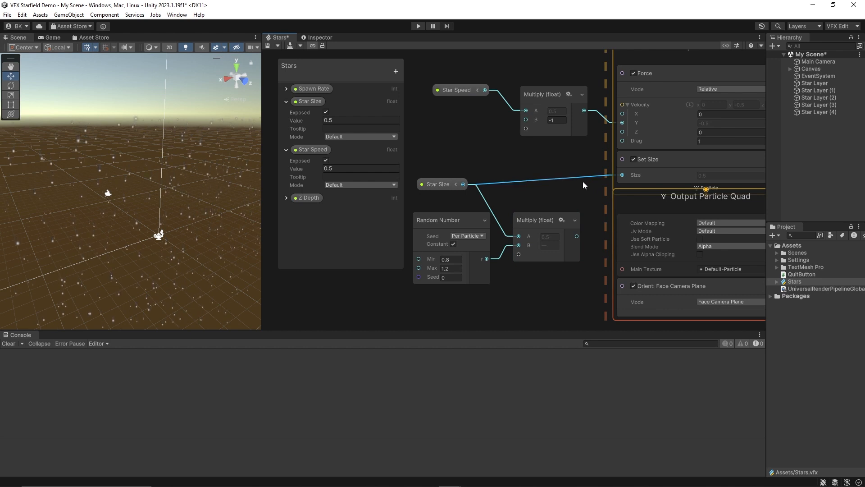
pyautogui.moveTo(577, 236); pyautogui.dragTo(622, 175)
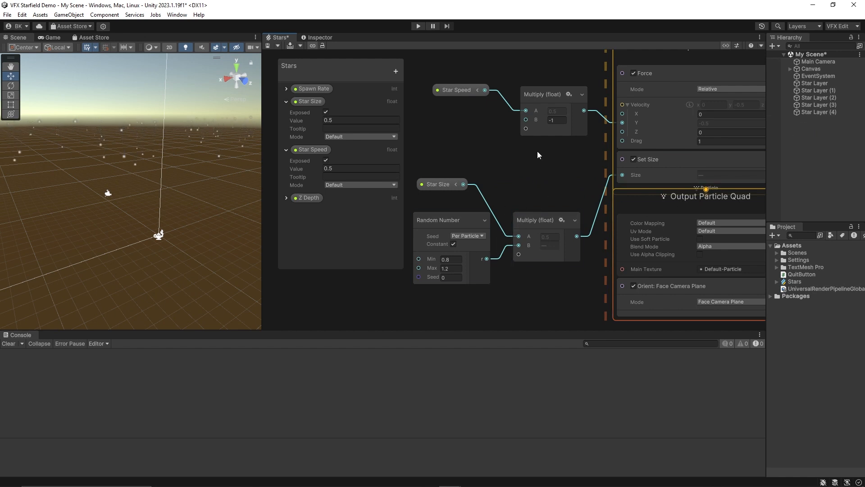
# - Add a second Random Number operator with Min 0.8 and Max 1.2 and arrange it below the Star Speed node
pyautogui.rightClick(458, 125)
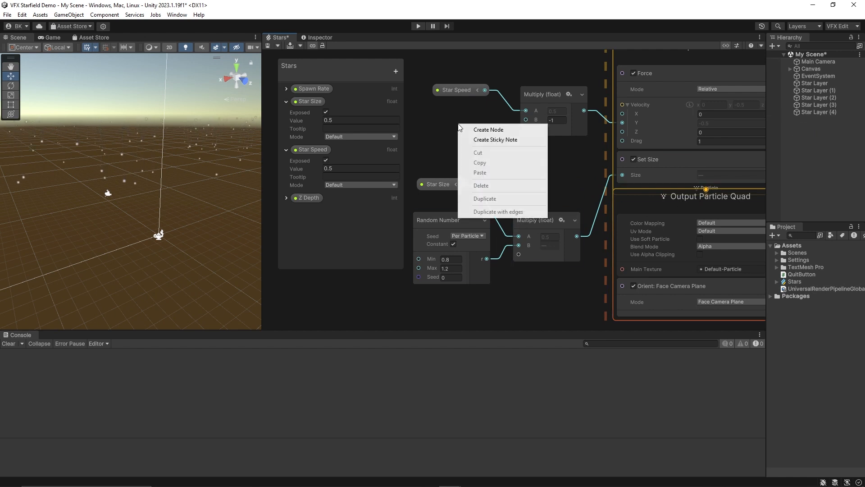
pyautogui.click(483, 130)
pyautogui.write('random')
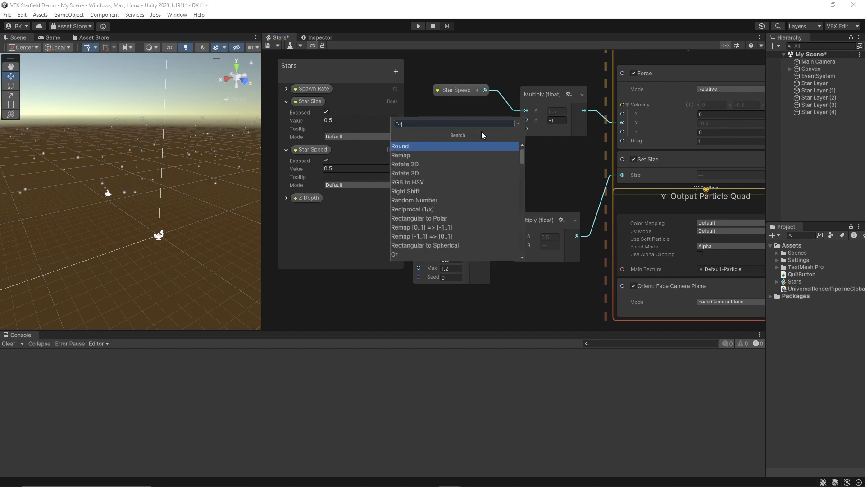
pyautogui.press('Return')
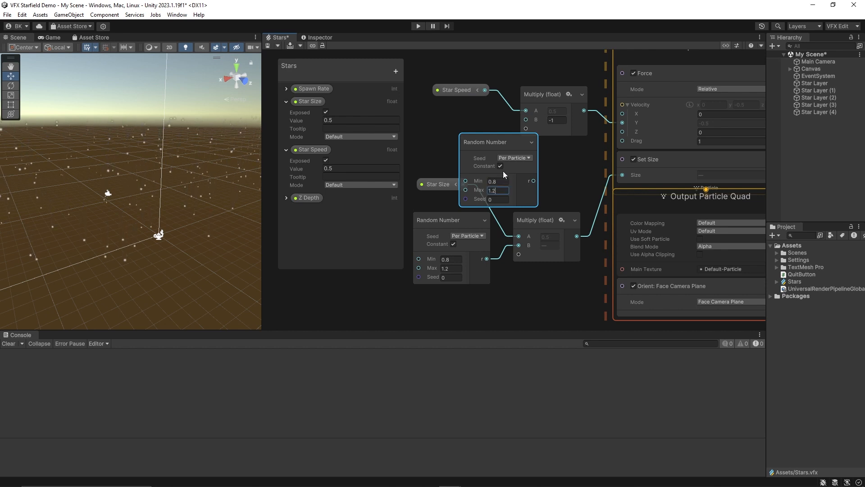
pyautogui.moveTo(486, 139); pyautogui.dragTo(450, 99)
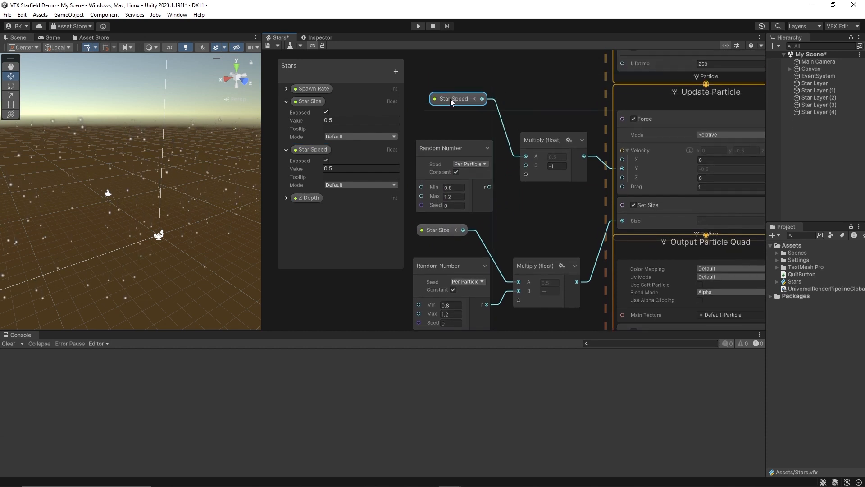
# - Feed the new Random Number into the Star Speed Multiply as its third factor (C) and play-test the title menu
pyautogui.moveTo(489, 187); pyautogui.dragTo(526, 174)
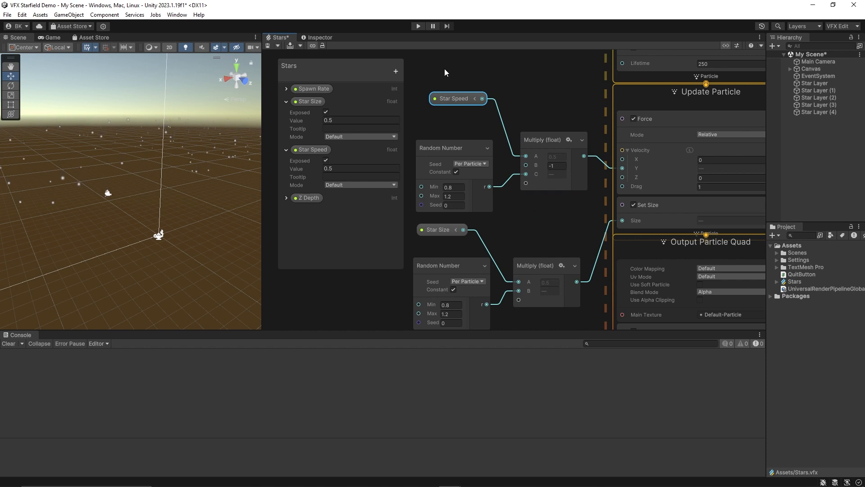
pyautogui.click(418, 26)
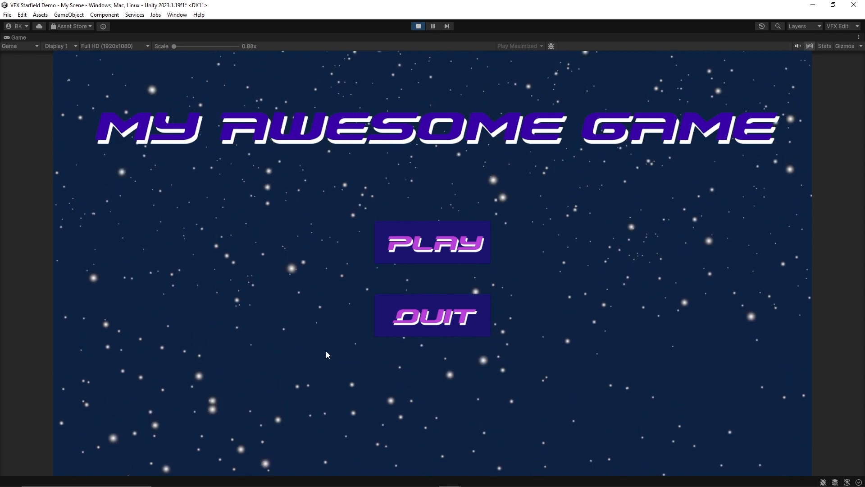
pyautogui.click(417, 27)
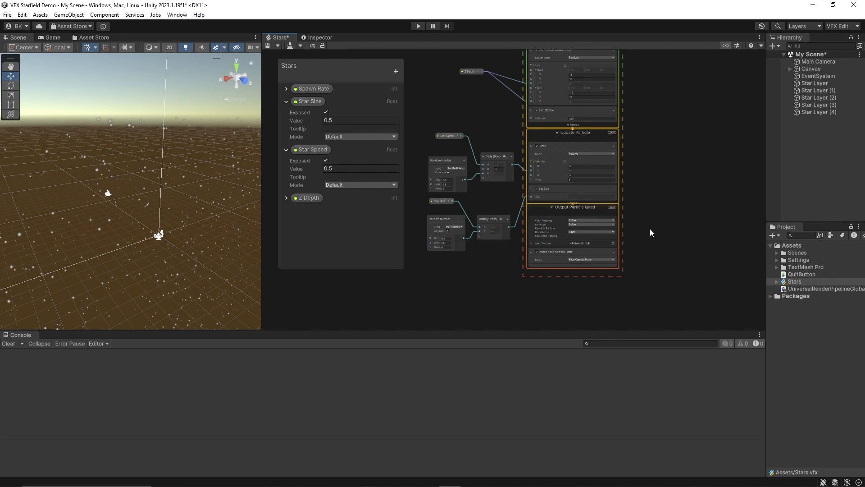
# - Add a Set Color by Speed (Gradient) block to the Output Particle Quad context
pyautogui.scroll(6, 650, 228)
pyautogui.moveTo(631, 243); pyautogui.dragTo(765, 180, button='middle')
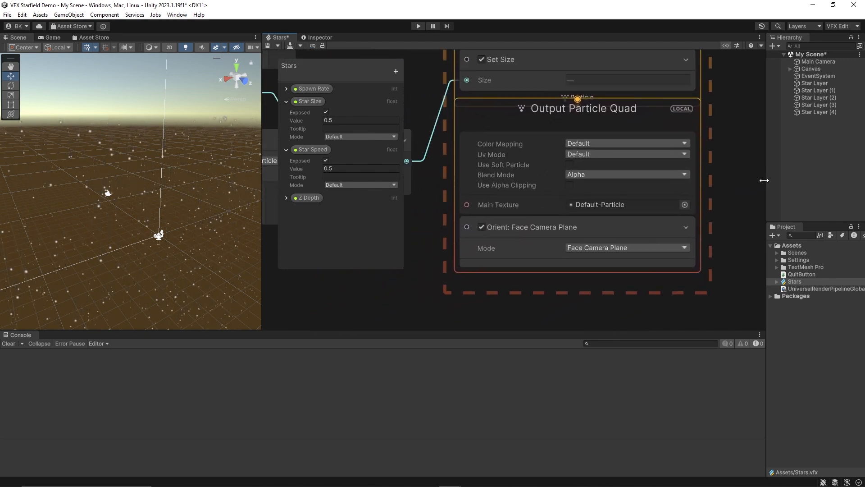
pyautogui.click(564, 123)
pyautogui.press('space')
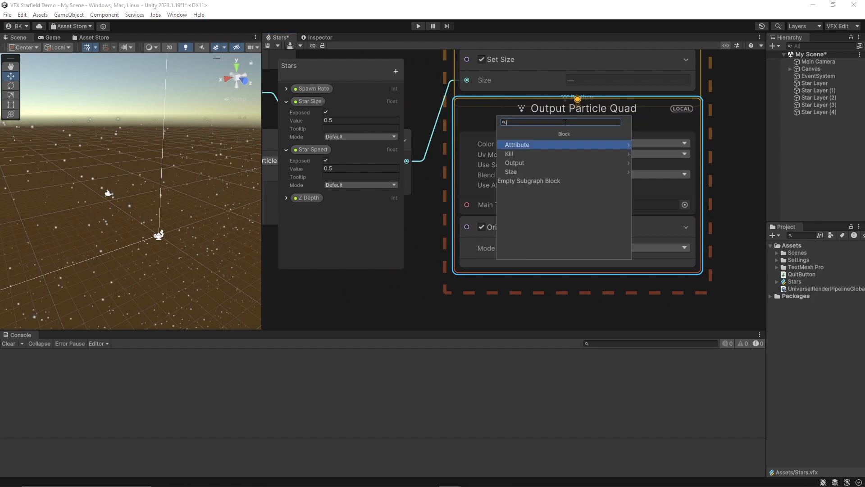
pyautogui.press('Escape')
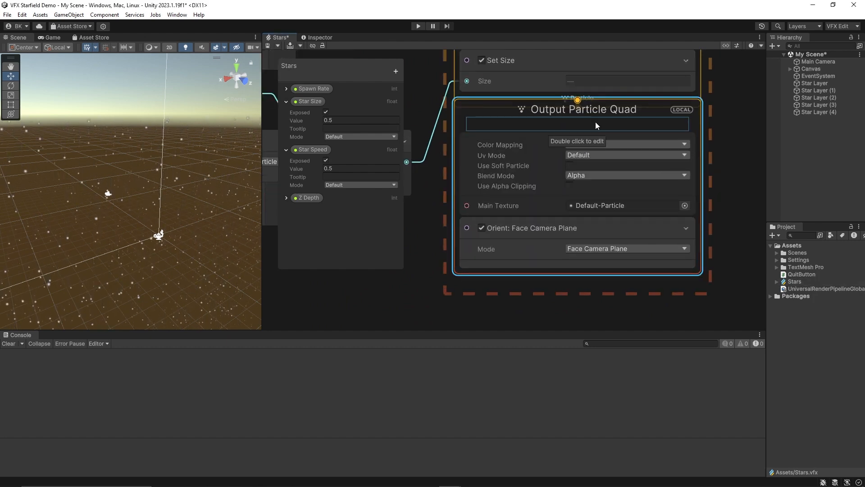
pyautogui.press('space')
pyautogui.write('color')
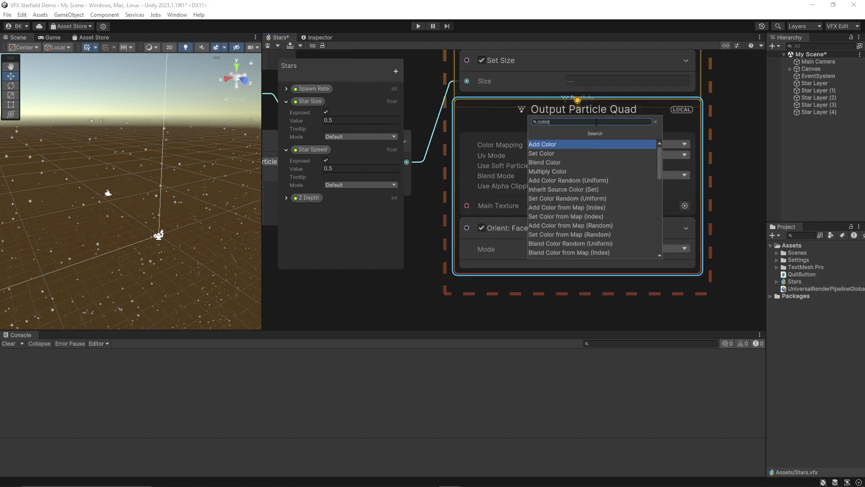
pyautogui.write(' sp')
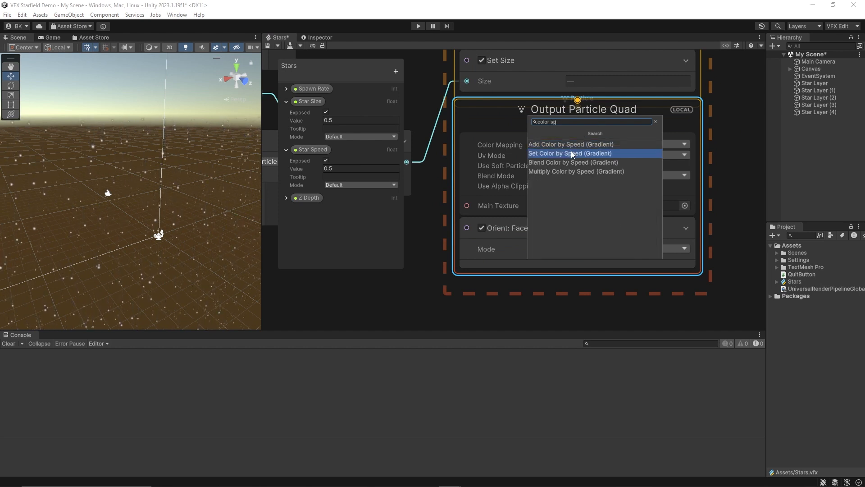
pyautogui.click(571, 154)
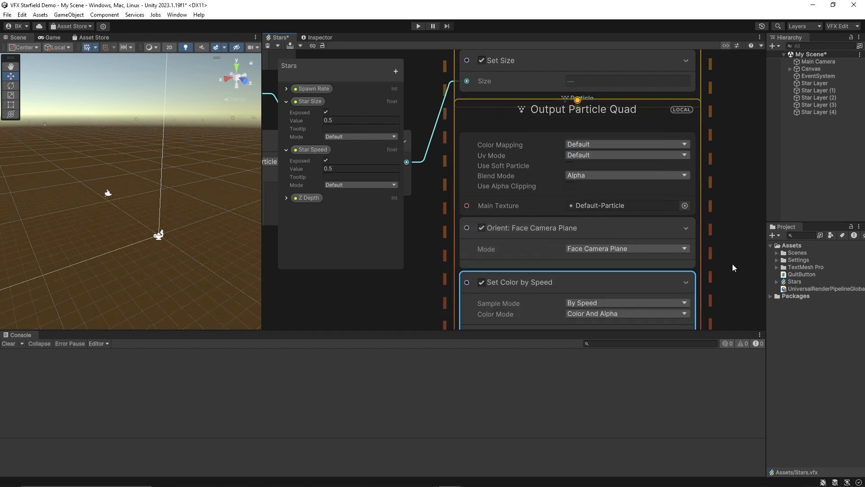
# - In the Set Color by Speed gradient, move the inner alpha keys to 0% and 100% and set the end key's alpha to 255
pyautogui.moveTo(721, 292); pyautogui.dragTo(718, 151, button='middle')
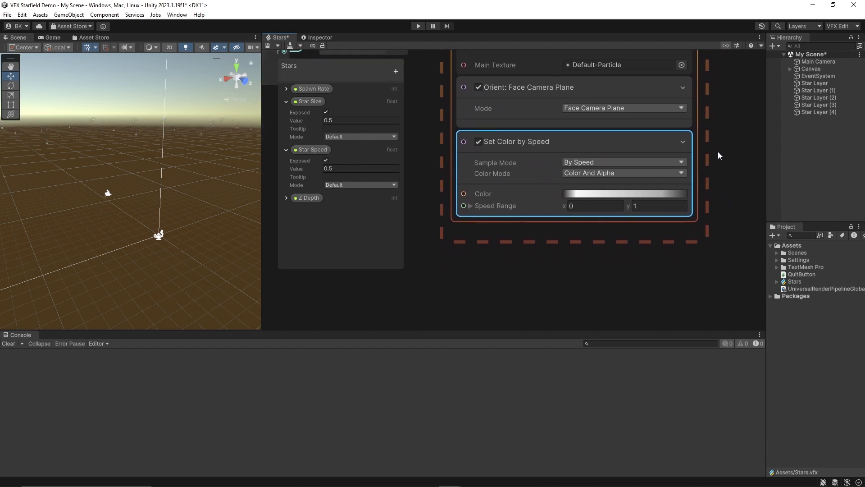
pyautogui.click(592, 194)
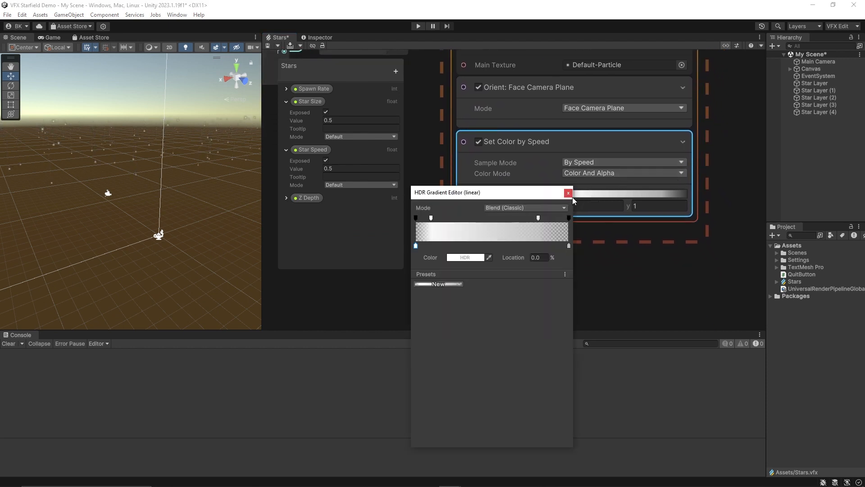
pyautogui.click(569, 194)
pyautogui.click(605, 194)
pyautogui.click(431, 218)
pyautogui.moveTo(431, 218); pyautogui.dragTo(413, 218)
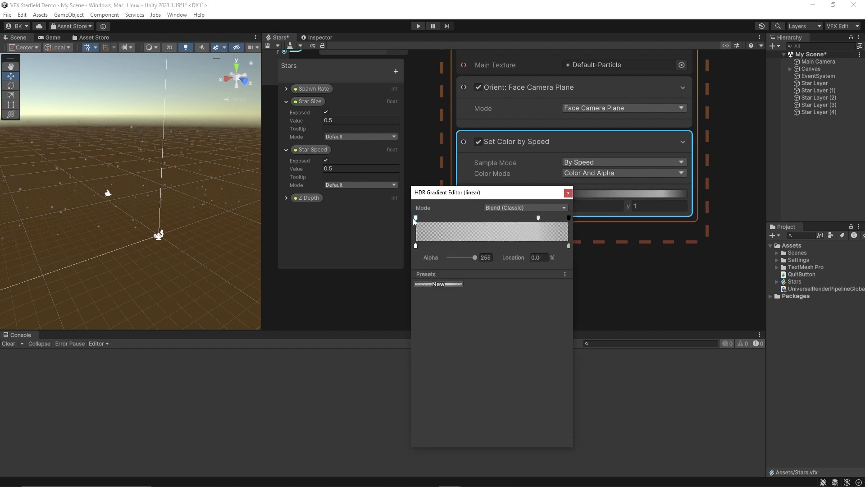
pyautogui.click(538, 218)
pyautogui.moveTo(538, 218); pyautogui.dragTo(582, 224)
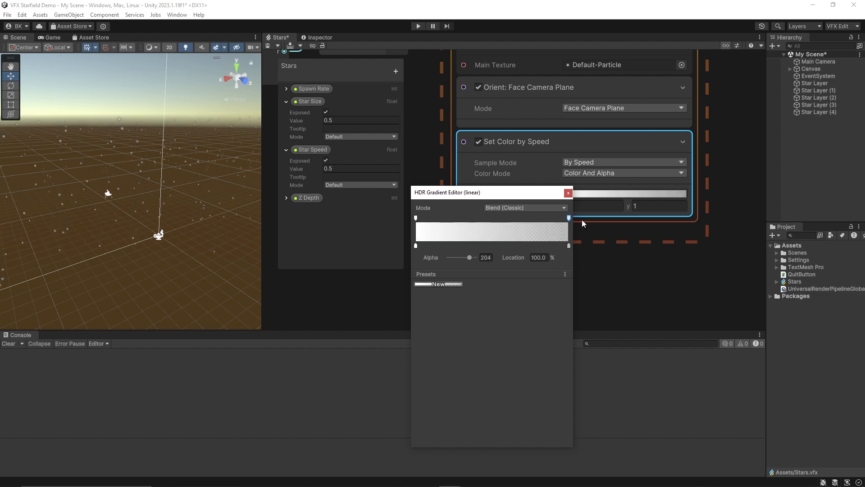
pyautogui.moveTo(469, 258); pyautogui.dragTo(477, 258)
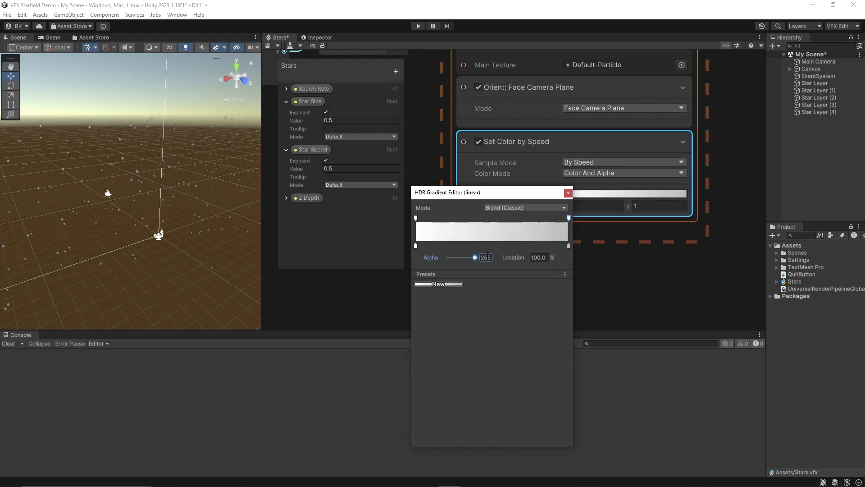
pyautogui.click(415, 218)
pyautogui.click(569, 218)
# - Move the gradient's first color key to 15% and set its color to RGB 128, 0, 0
pyautogui.click(415, 246)
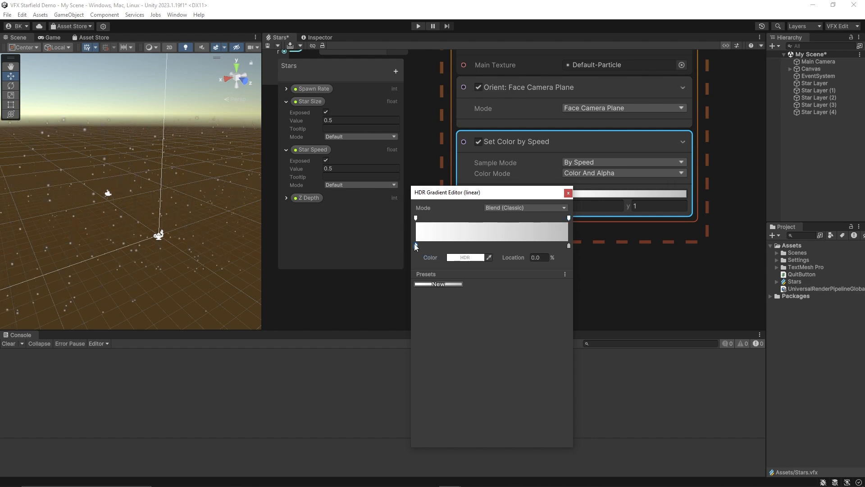
pyautogui.click(547, 258)
pyautogui.write('15')
pyautogui.click(468, 259)
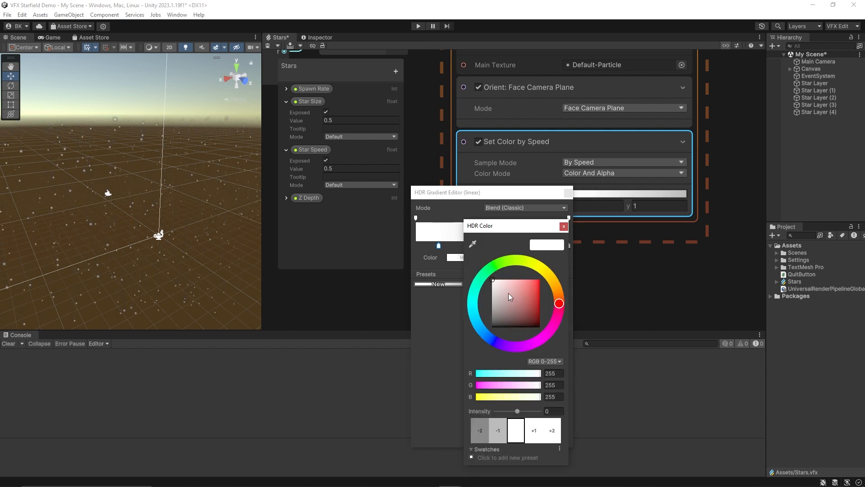
pyautogui.click(554, 373)
pyautogui.write('128')
pyautogui.press('Tab')
pyautogui.write('0')
pyautogui.press('Tab')
pyautogui.write('0')
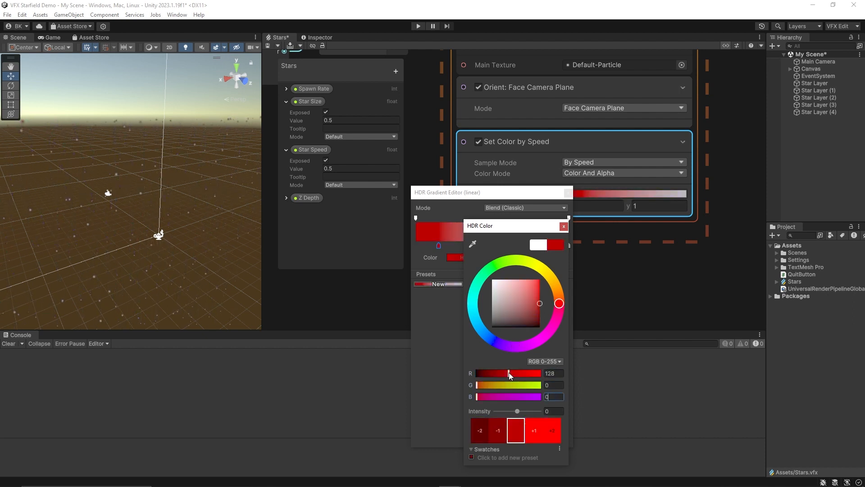
pyautogui.click(564, 225)
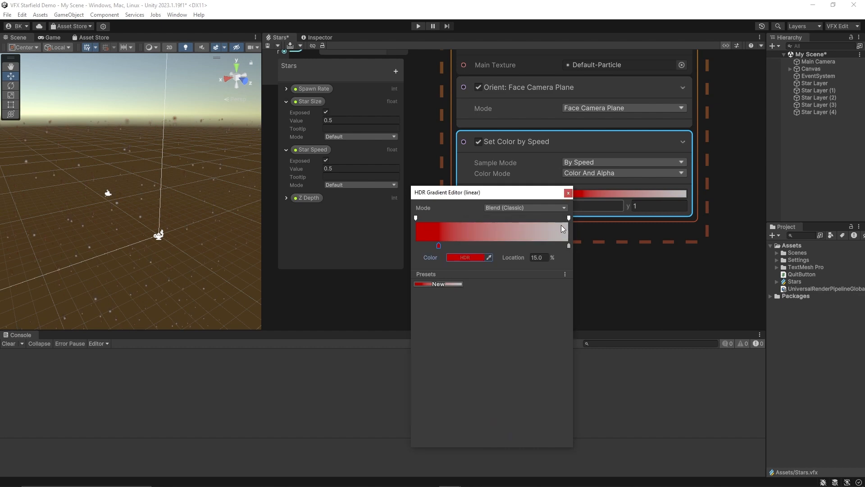
# - Add a color key between the red key and the end of the gradient and set its location to 42.5%
pyautogui.click(473, 245)
pyautogui.click(546, 259)
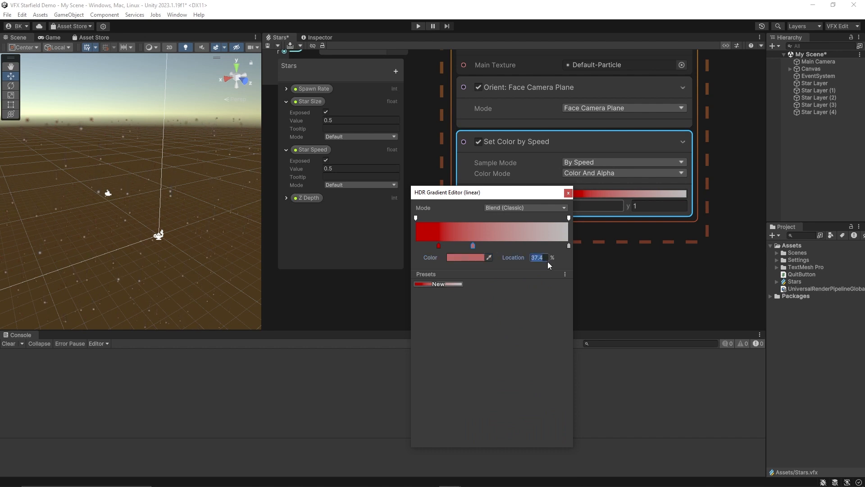
pyautogui.write('425')
pyautogui.press('Return')
# - Set the middle color key to RGB 188, 43, 43 and close the gradient editor
pyautogui.click(467, 256)
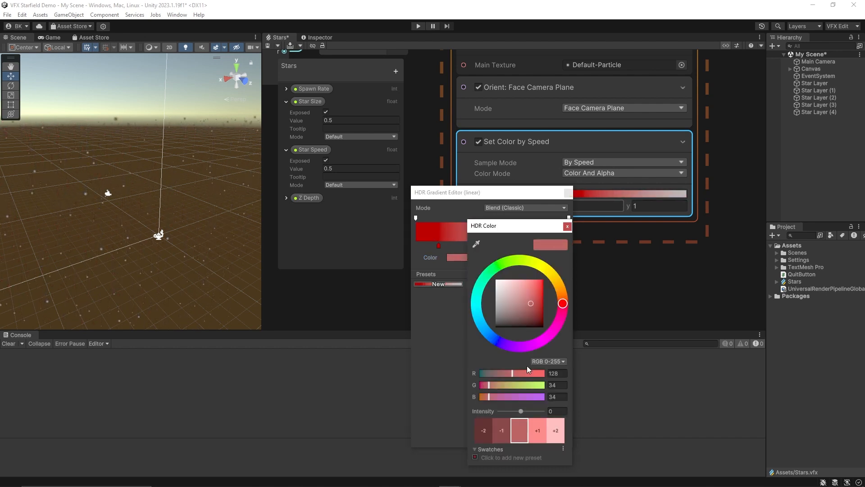
pyautogui.click(560, 374)
pyautogui.write('128')
pyautogui.press('BackSpace')
pyautogui.press('BackSpace')
pyautogui.press('BackSpace')
pyautogui.write('188')
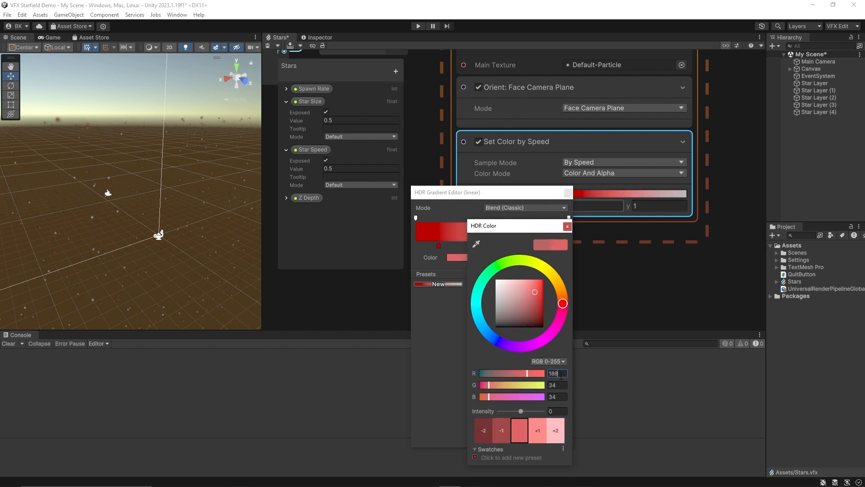
pyautogui.press('Tab')
pyautogui.write('43')
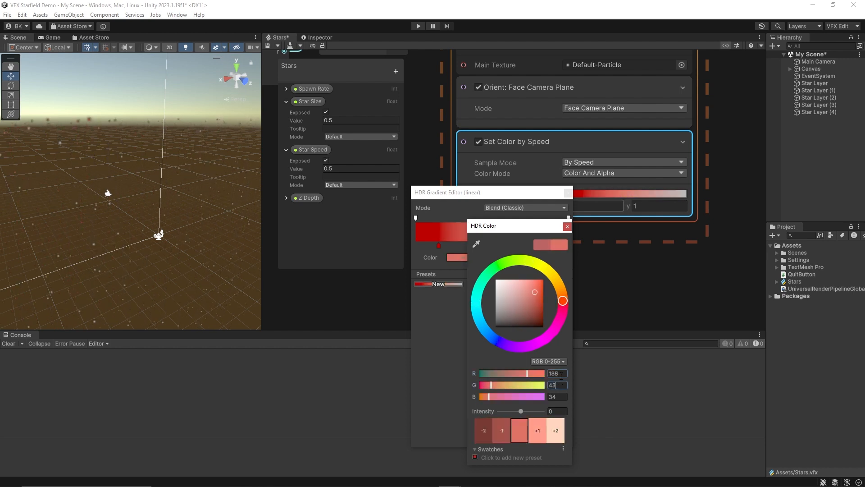
pyautogui.press('Tab')
pyautogui.write('43')
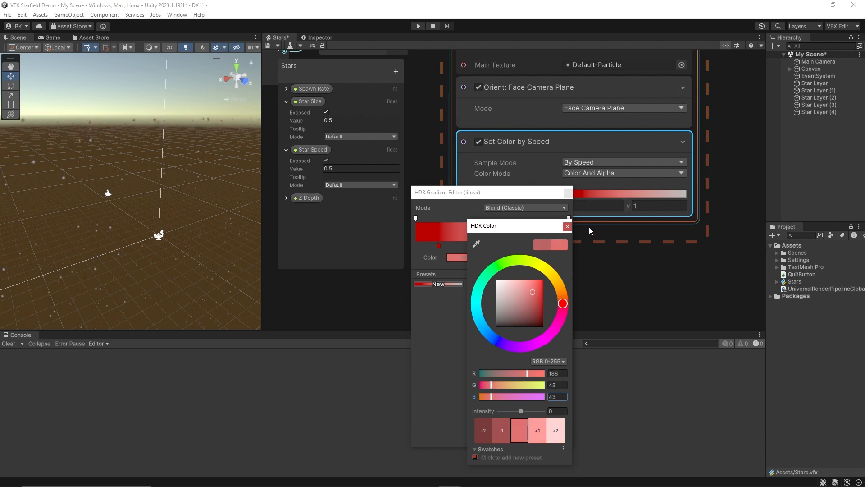
pyautogui.click(567, 226)
pyautogui.click(568, 193)
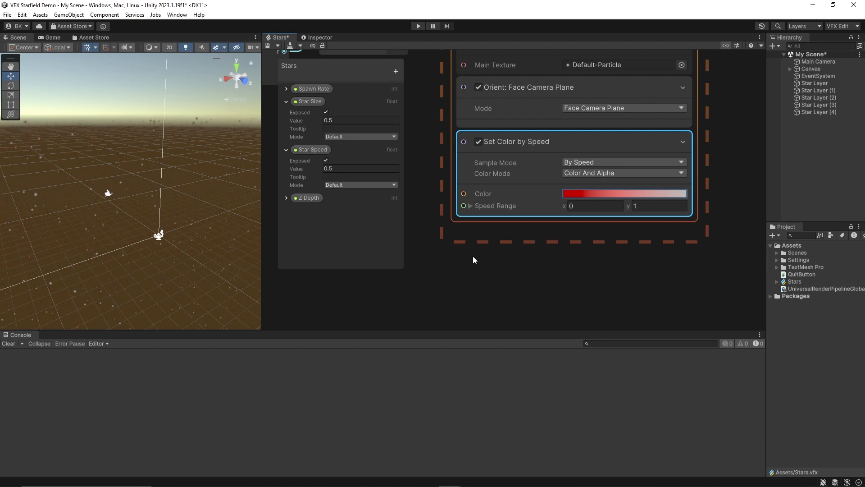
# - Add a Multiply Color Random (Per-component) block to the Output Particle Quad context
pyautogui.scroll(-1, 566, 239)
pyautogui.moveTo(566, 240); pyautogui.dragTo(541, 304, button='middle')
pyautogui.click(525, 83)
pyautogui.press('space')
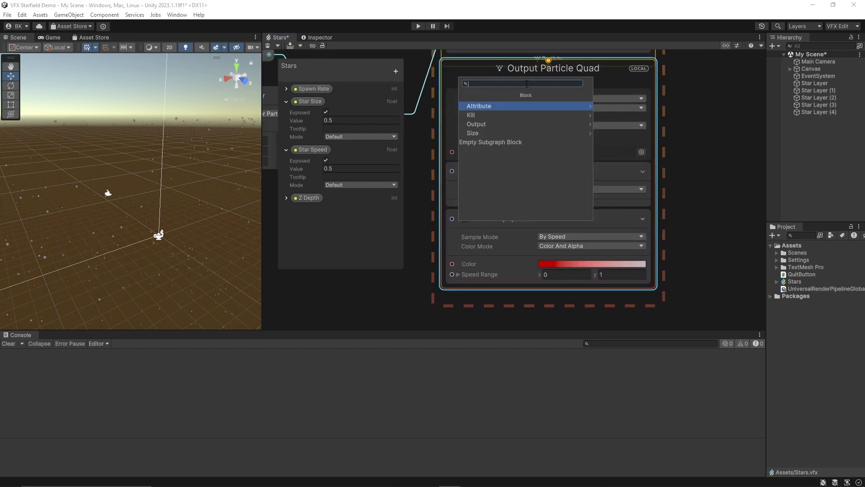
pyautogui.write('color ran')
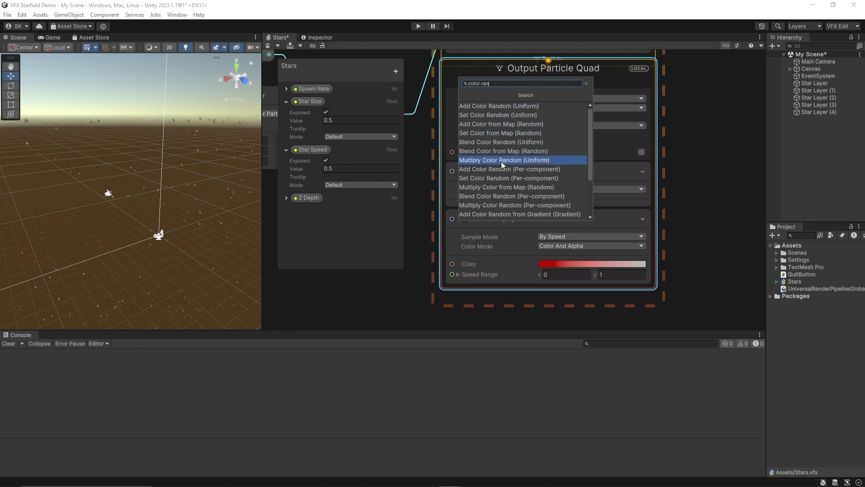
pyautogui.click(507, 205)
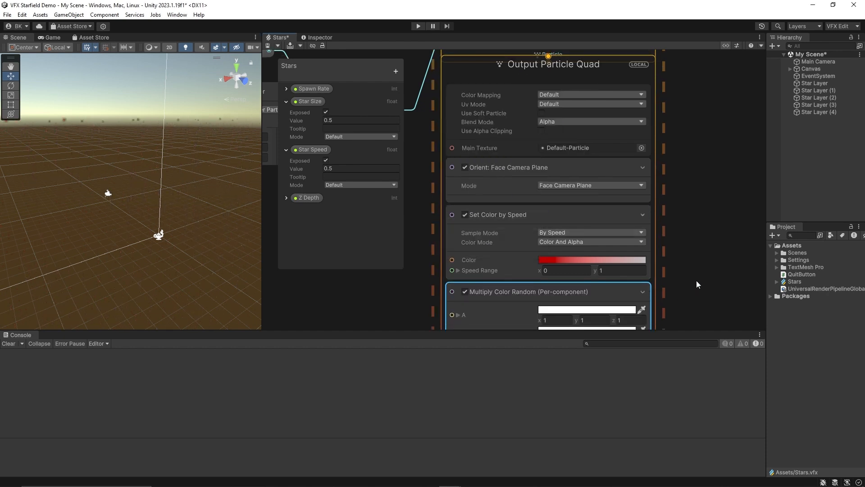
# - Set color A of the Multiply Color Random block to RGB 57, 59, 180
pyautogui.moveTo(696, 281); pyautogui.dragTo(715, 174, button='middle')
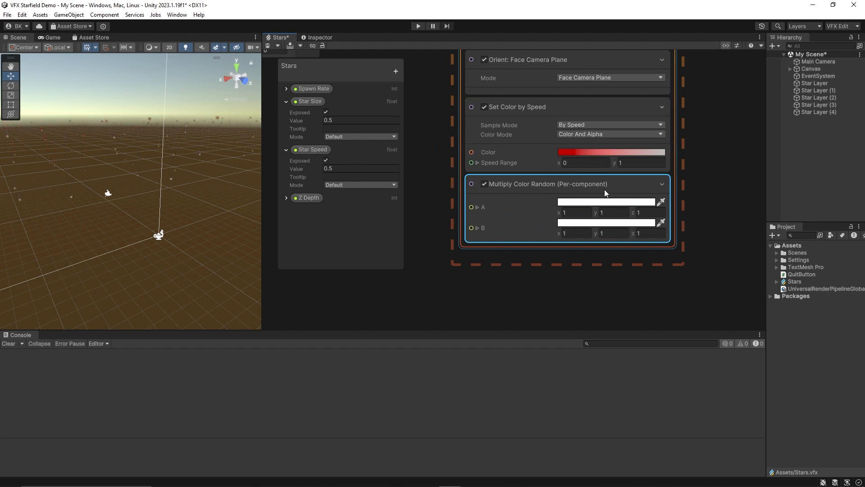
pyautogui.click(599, 203)
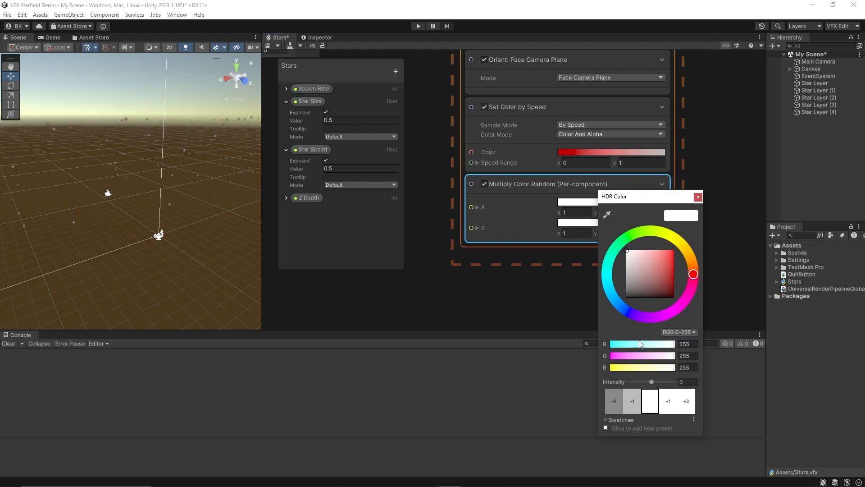
pyautogui.click(697, 345)
pyautogui.write('57')
pyautogui.press('Tab')
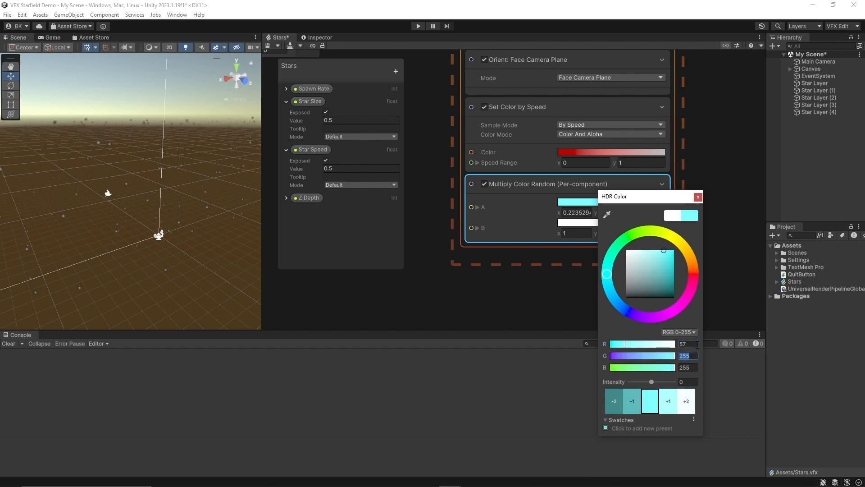
pyautogui.write('59')
pyautogui.press('Tab')
pyautogui.write('180')
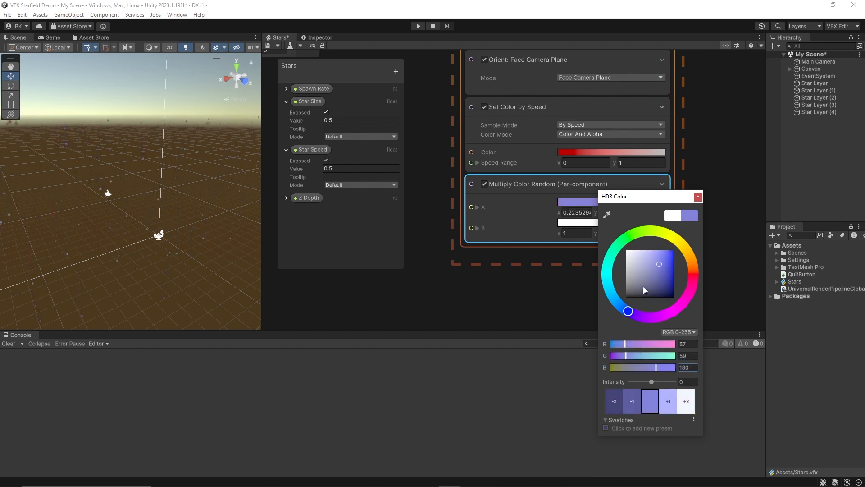
# - Set color B of the Multiply Color Random block to RGB 149, 135, 32 and close the color picker
pyautogui.click(698, 197)
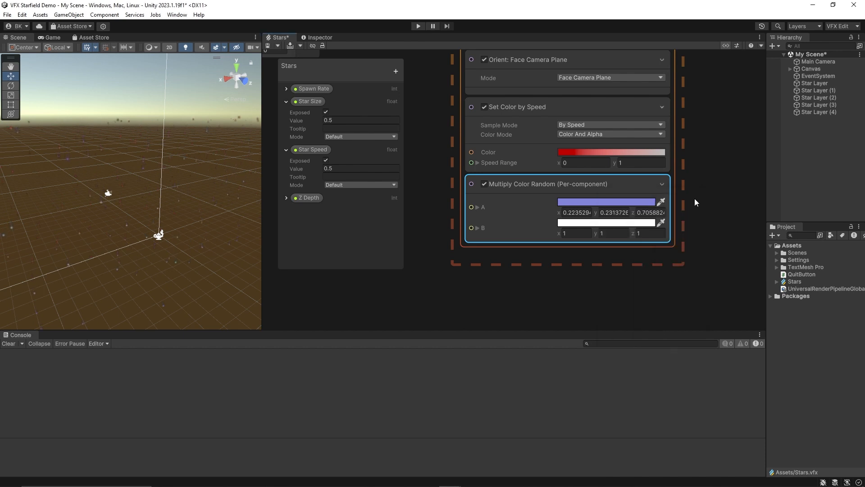
pyautogui.click(605, 226)
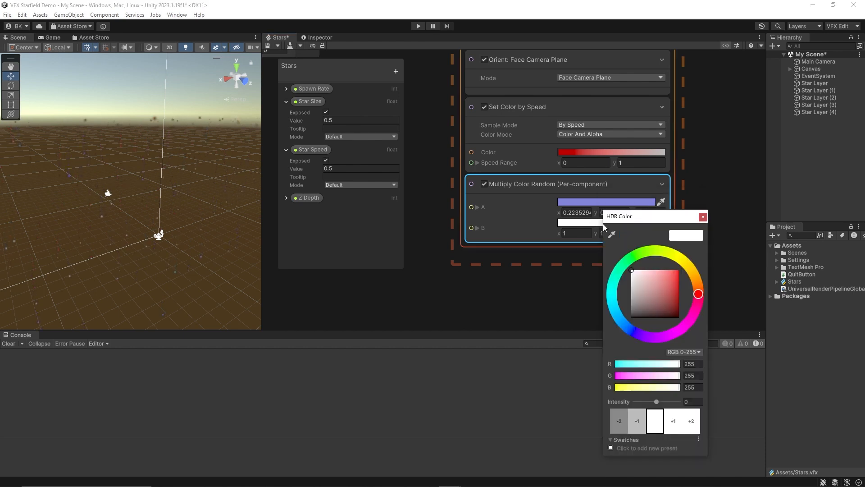
pyautogui.click(699, 366)
pyautogui.write('149')
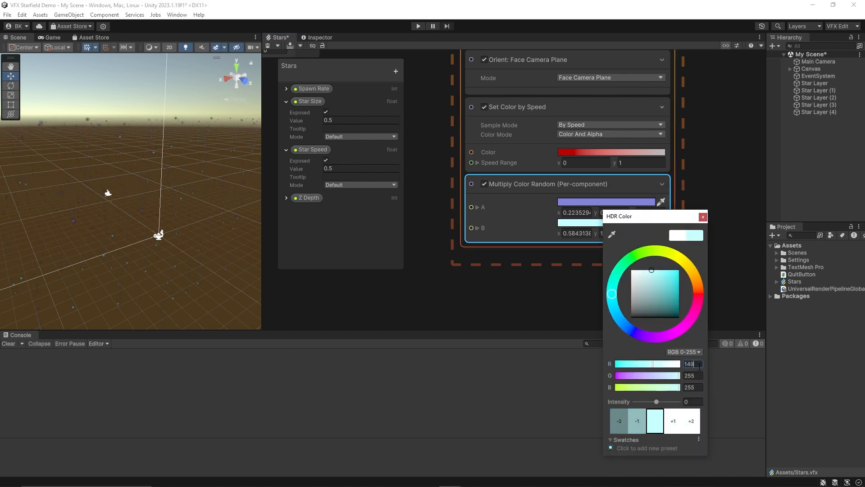
pyautogui.press('Tab')
pyautogui.write('135')
pyautogui.press('Tab')
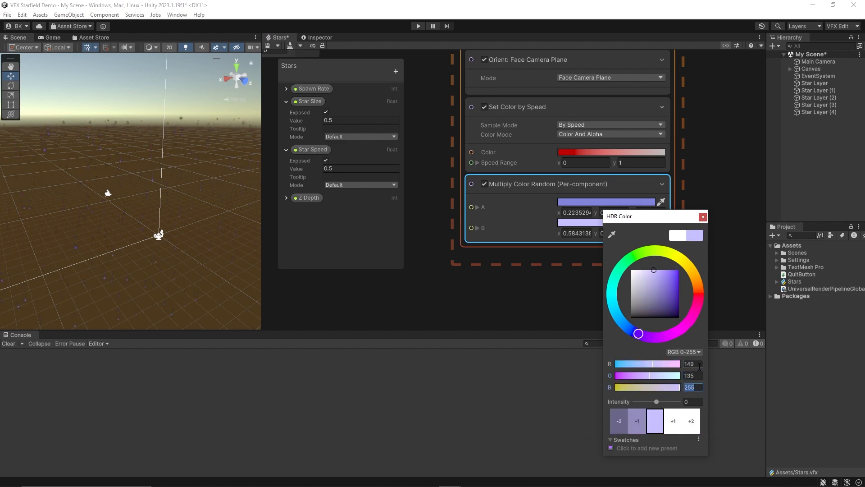
pyautogui.write('32')
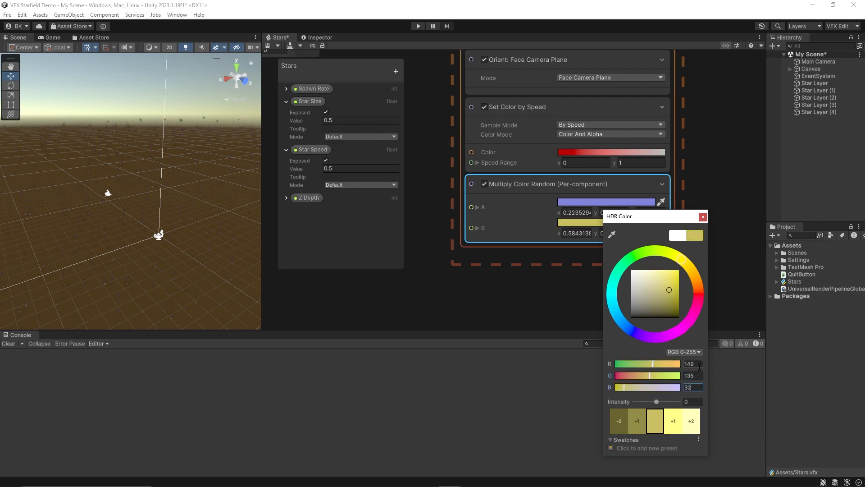
pyautogui.click(703, 218)
pyautogui.click(725, 219)
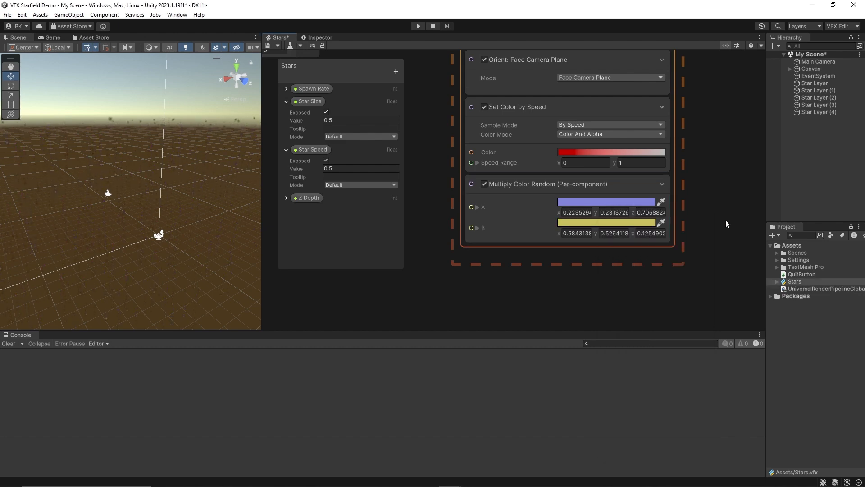
# - Run the scene in Play mode to preview the star colors behind the title menu, and stop it
pyautogui.click(520, 107)
pyautogui.click(419, 26)
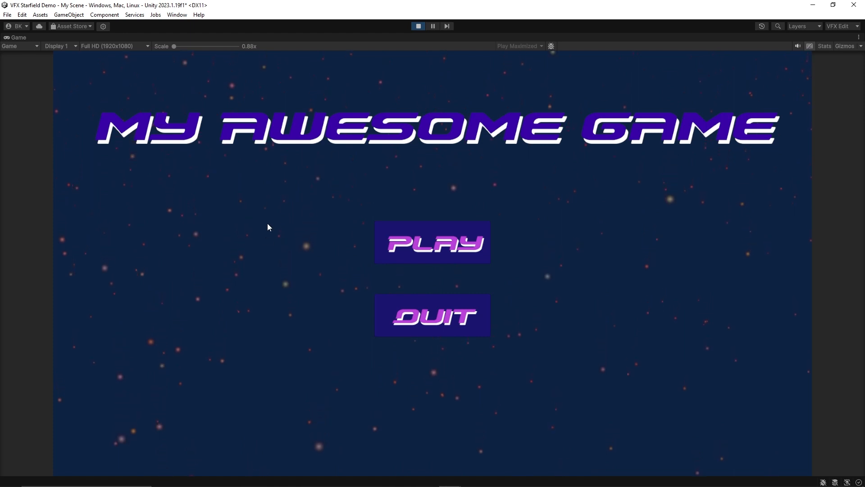
pyautogui.click(418, 26)
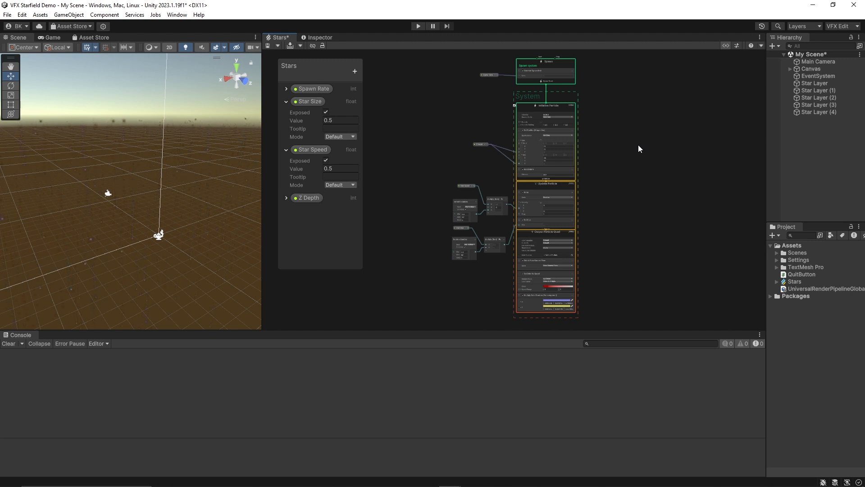
# - Add a second Spawn context and place it beside the existing Spawn system
pyautogui.scroll(6, 638, 145)
pyautogui.moveTo(605, 114); pyautogui.dragTo(614, 250, button='middle')
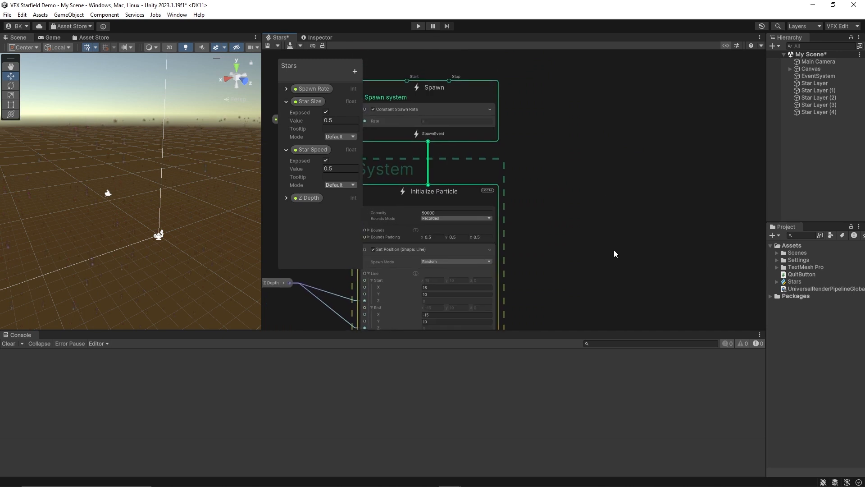
pyautogui.rightClick(665, 134)
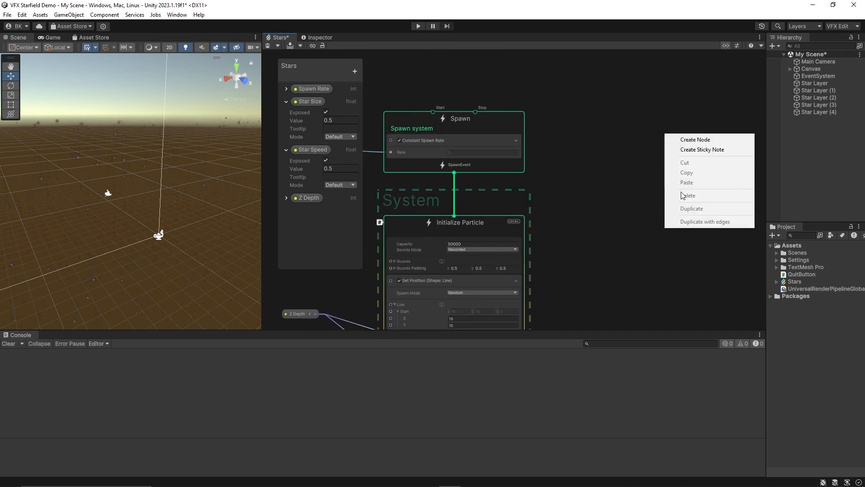
pyautogui.click(699, 140)
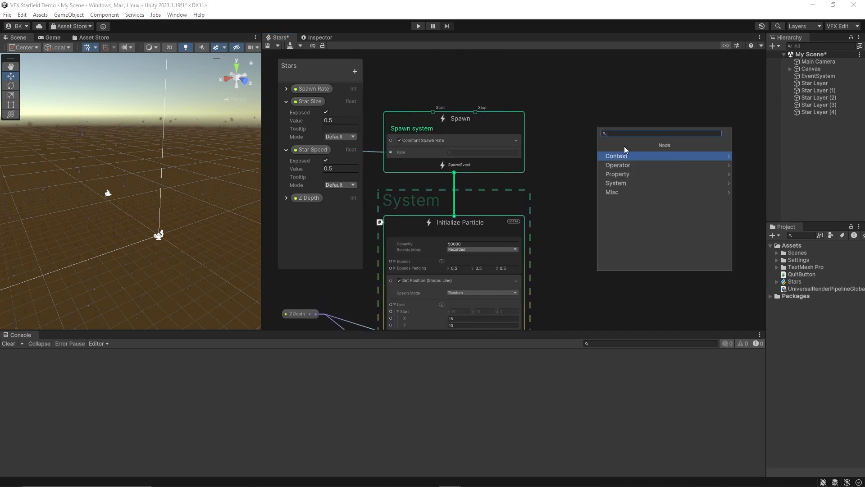
pyautogui.write('sp')
pyautogui.click(624, 156)
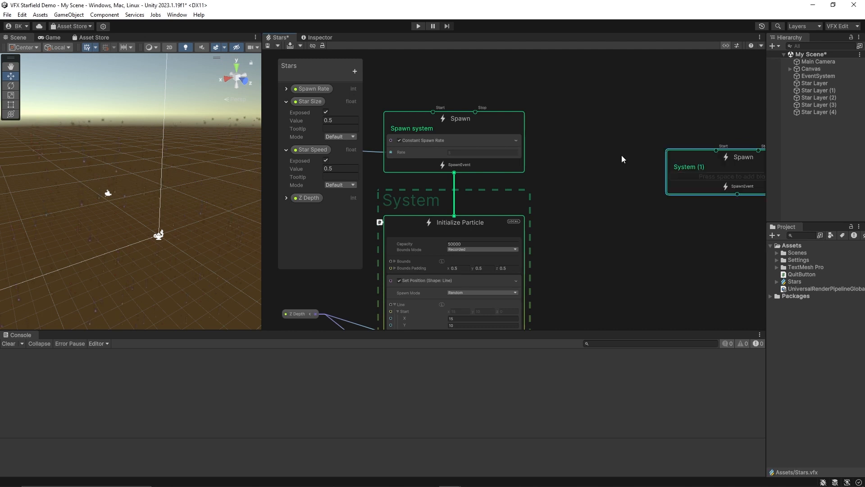
pyautogui.moveTo(700, 160); pyautogui.dragTo(629, 128)
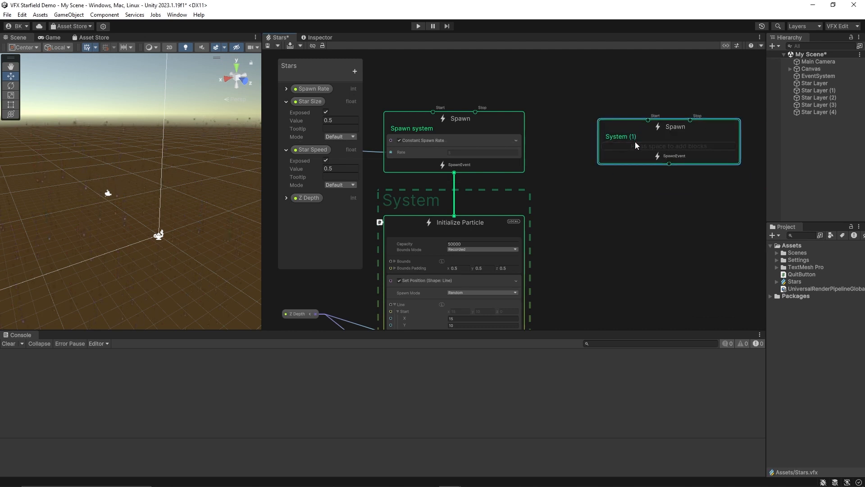
# - Add a Single Burst block to the new Spawn context and shift the context slightly upward
pyautogui.press('space')
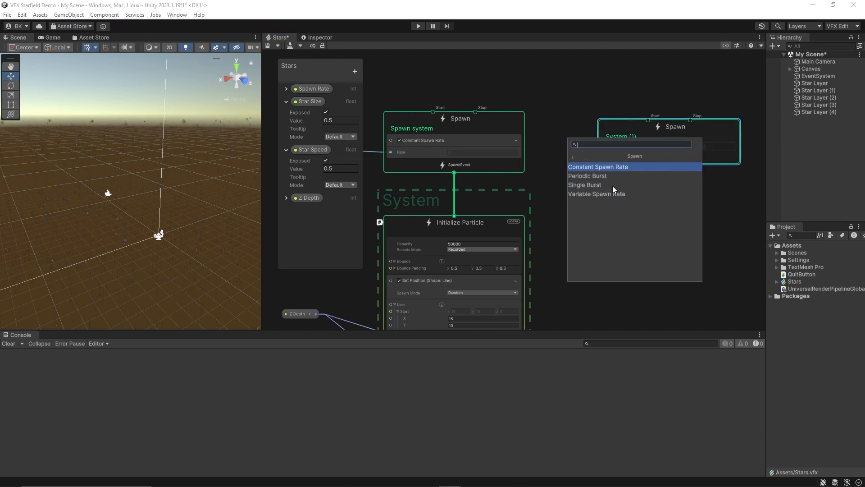
pyautogui.click(607, 185)
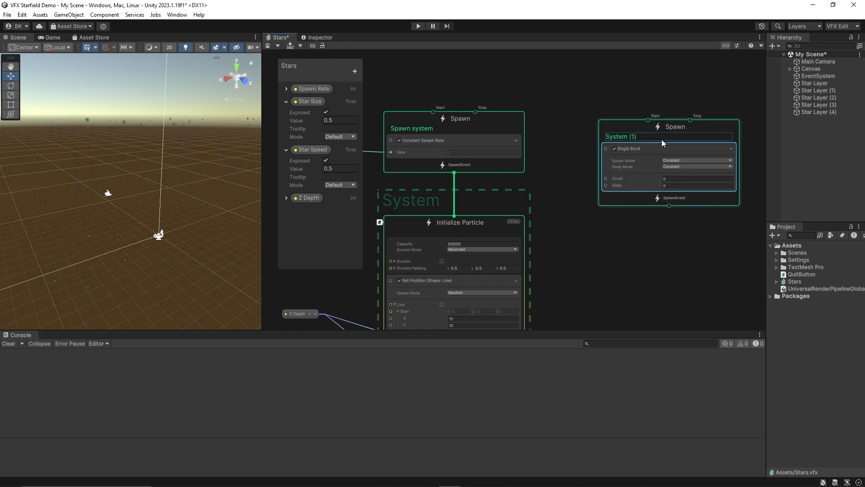
pyautogui.moveTo(632, 128); pyautogui.dragTo(636, 112)
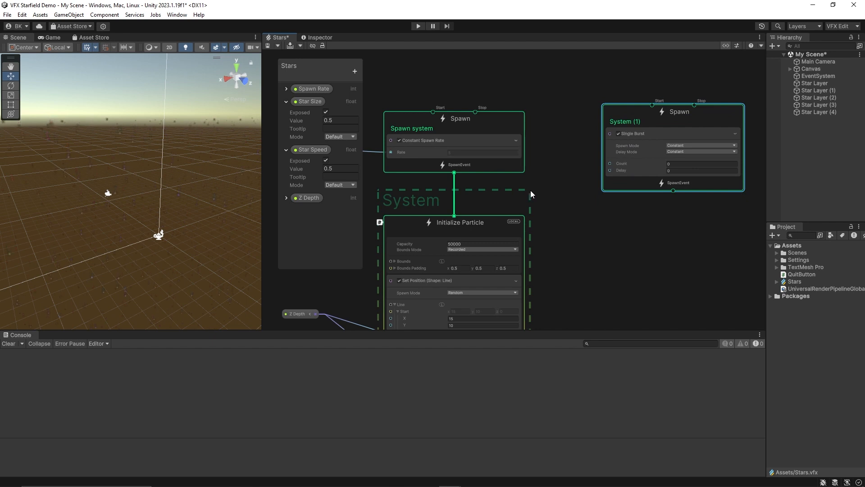
# - Move the Spawn Rate node slightly higher and add a Multiply node between the two Spawn contexts
pyautogui.click(384, 177)
pyautogui.rightClick(397, 177)
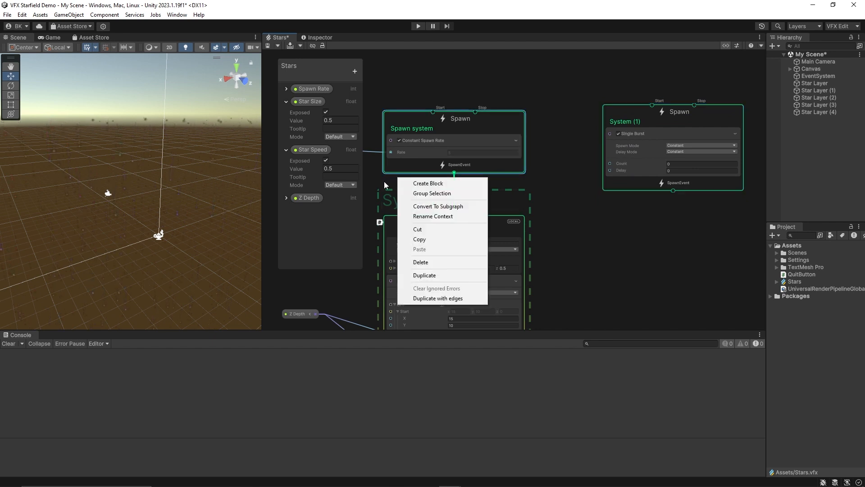
pyautogui.click(383, 182)
pyautogui.moveTo(383, 182); pyautogui.dragTo(461, 189, button='middle')
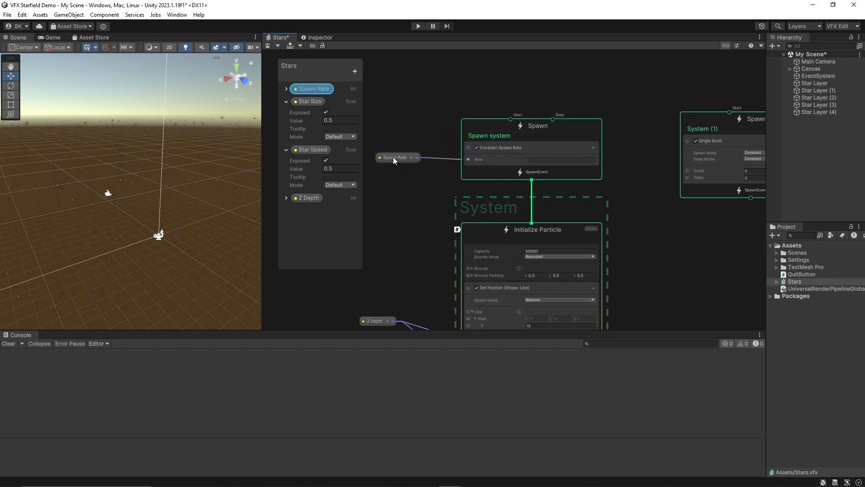
pyautogui.moveTo(394, 158); pyautogui.dragTo(404, 136)
pyautogui.rightClick(618, 86)
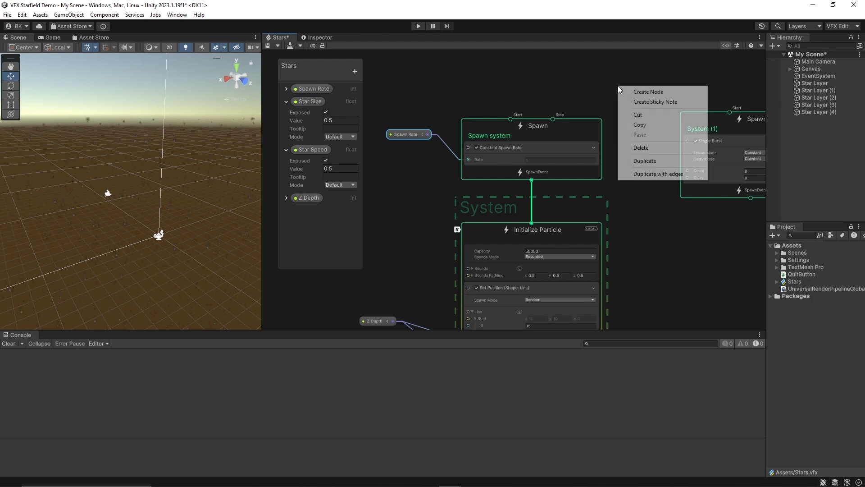
pyautogui.click(640, 96)
pyautogui.write('mul')
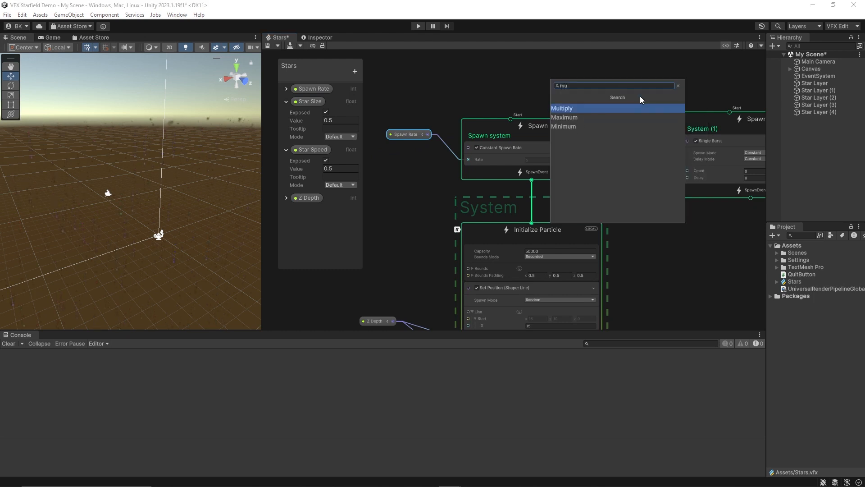
pyautogui.click(620, 108)
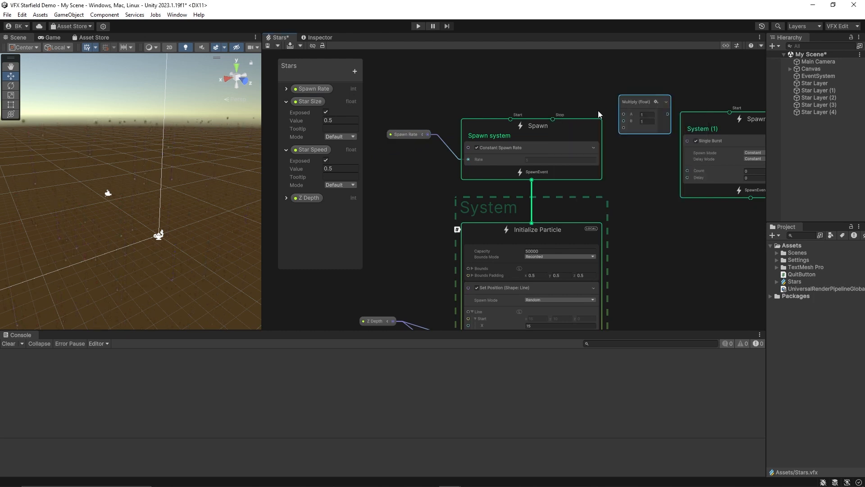
# - Feed the Single Burst count with Spawn Rate multiplied by 100 through the Multiply node
pyautogui.moveTo(428, 134); pyautogui.dragTo(615, 118)
pyautogui.click(648, 165)
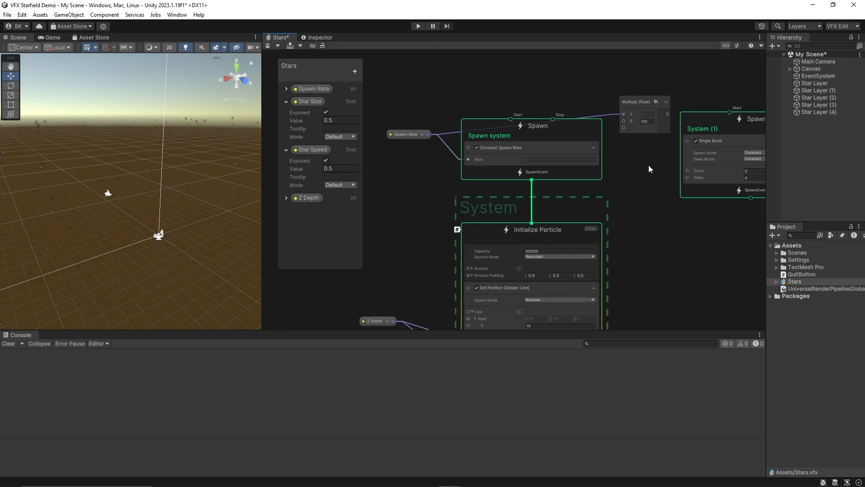
pyautogui.moveTo(667, 114); pyautogui.dragTo(686, 171)
# - Reposition the Single Burst Spawn context to leave more room next to the Multiply node
pyautogui.rightClick(674, 233)
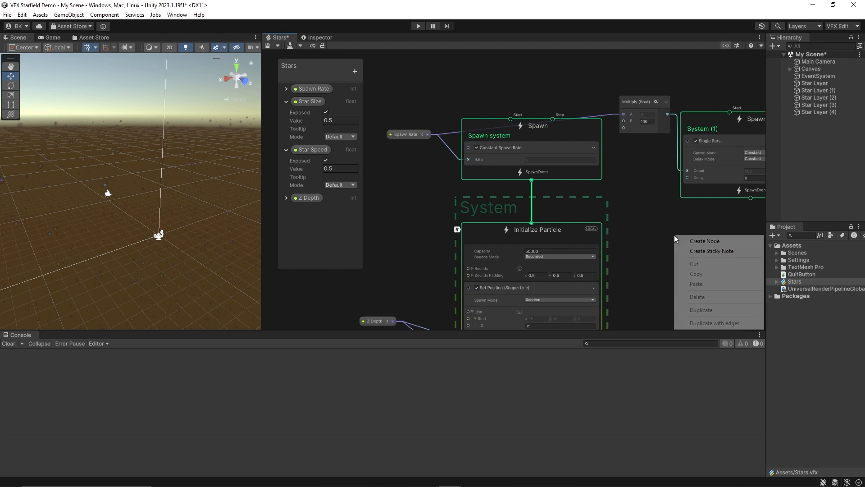
pyautogui.click(660, 213)
pyautogui.moveTo(699, 225); pyautogui.dragTo(623, 208, button='middle')
pyautogui.moveTo(631, 103); pyautogui.dragTo(659, 124)
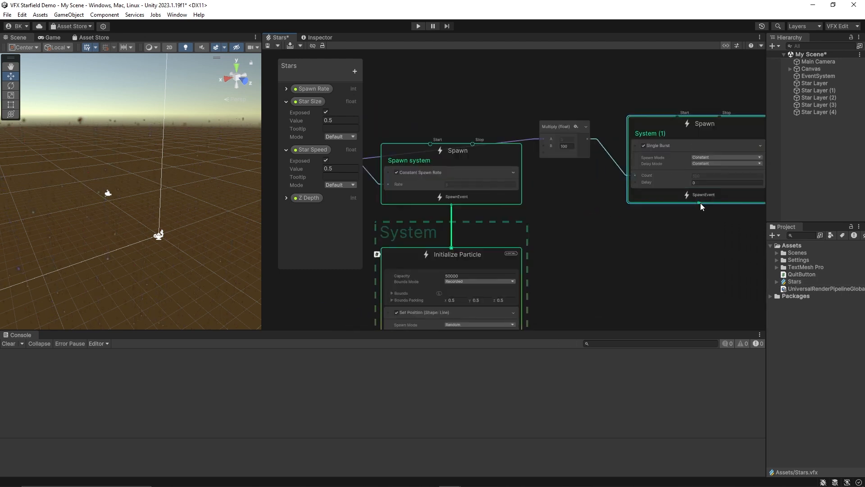
# - Try linking the Single Burst Spawn context's SpawnEvent output to the existing Initialize Particle context, and remove that link
pyautogui.moveTo(699, 203); pyautogui.dragTo(451, 248)
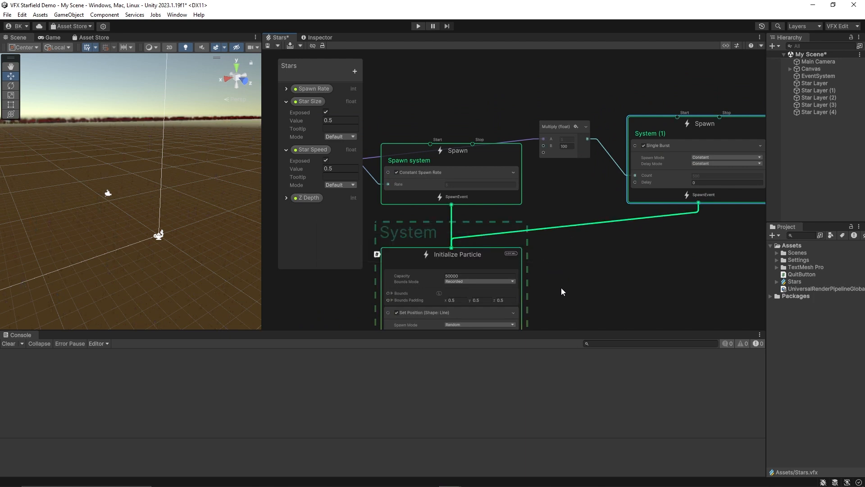
pyautogui.moveTo(556, 299); pyautogui.dragTo(585, 218, button='middle')
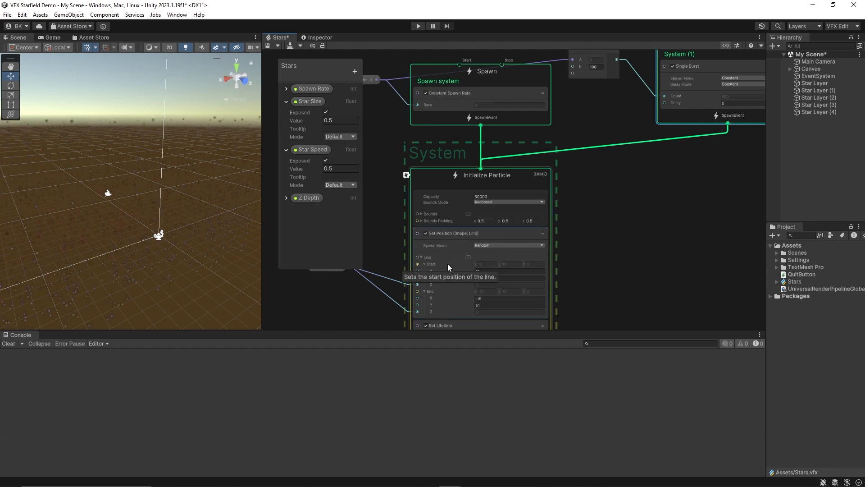
pyautogui.click(580, 150)
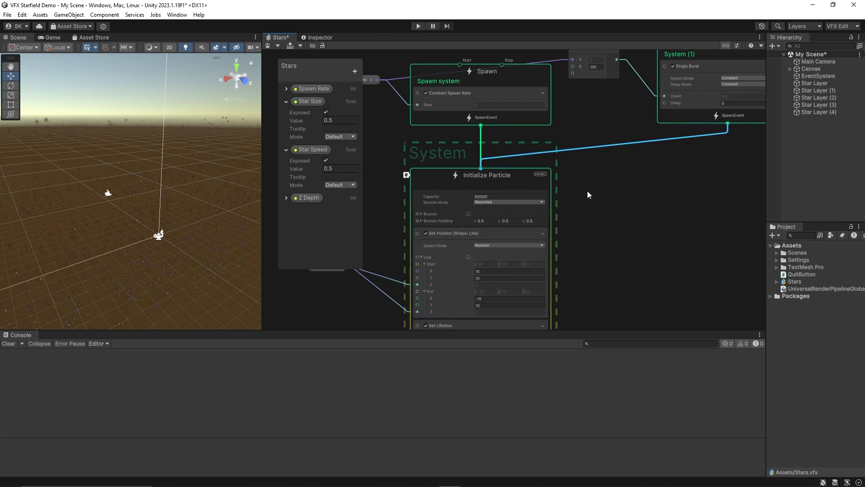
pyautogui.press('Delete')
# - Move the Z Depth, Star Speed and Star Size nodes with their connected operators farther away from the particle system
pyautogui.scroll(-4, 587, 195)
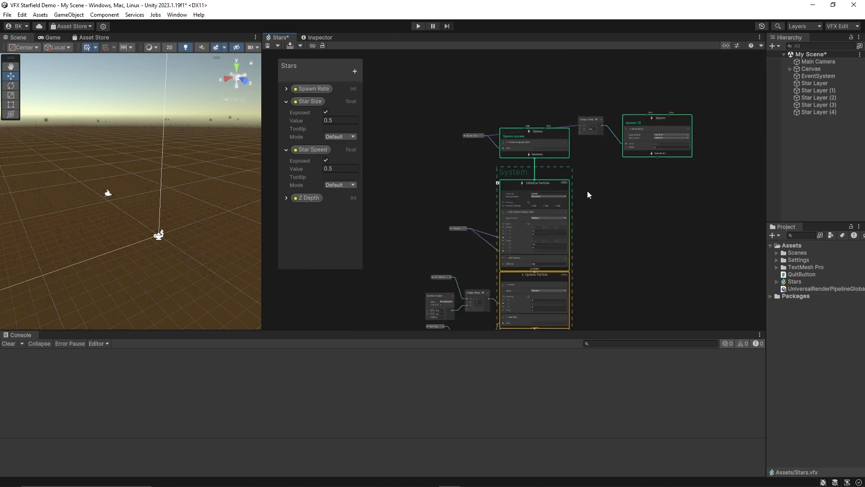
pyautogui.scroll(-2, 588, 191)
pyautogui.moveTo(611, 283); pyautogui.dragTo(596, 221, button='middle')
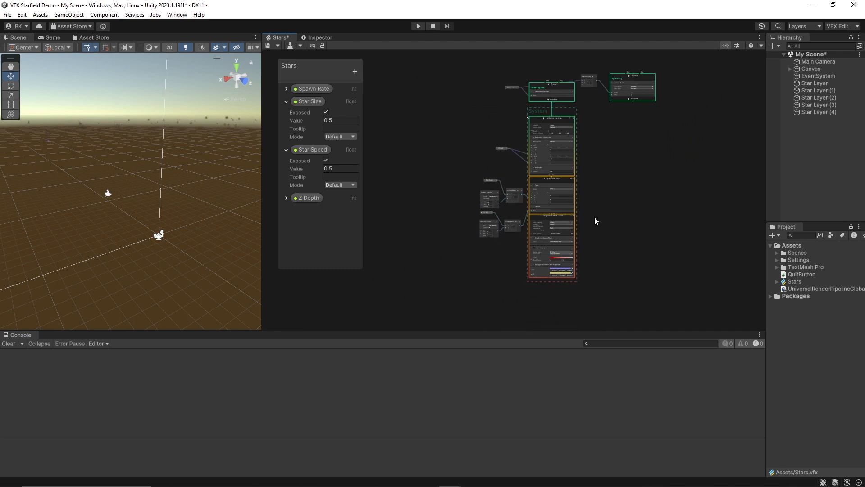
pyautogui.moveTo(444, 107); pyautogui.dragTo(526, 264)
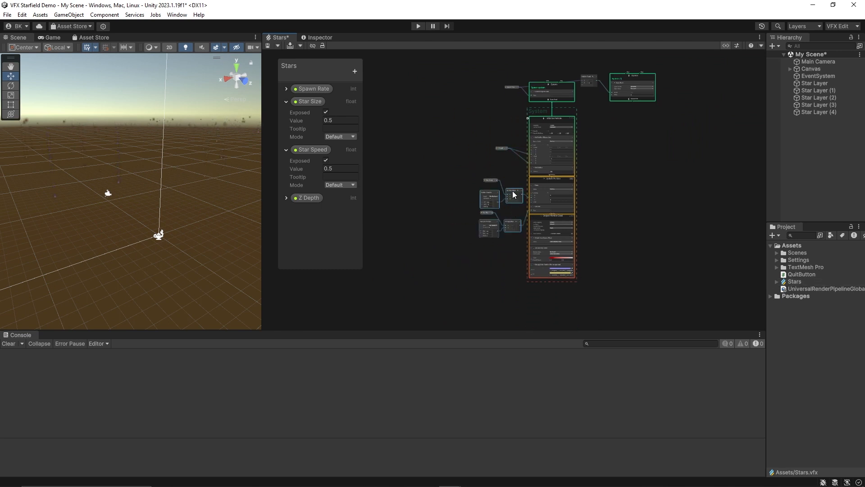
pyautogui.moveTo(514, 194); pyautogui.dragTo(478, 186)
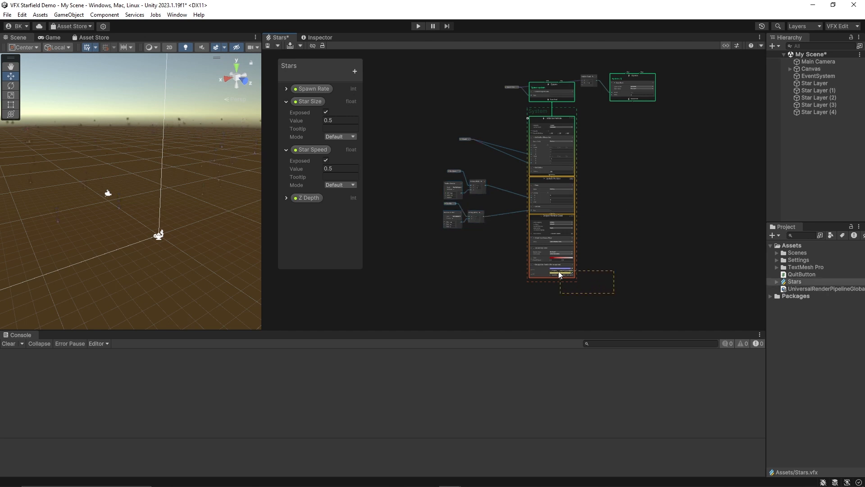
# - Duplicate the particle system's Initialize, Update and Output contexts
pyautogui.moveTo(558, 271); pyautogui.dragTo(512, 158)
pyautogui.moveTo(512, 109); pyautogui.dragTo(512, 104)
pyautogui.hotkey('ctrl', 'd')
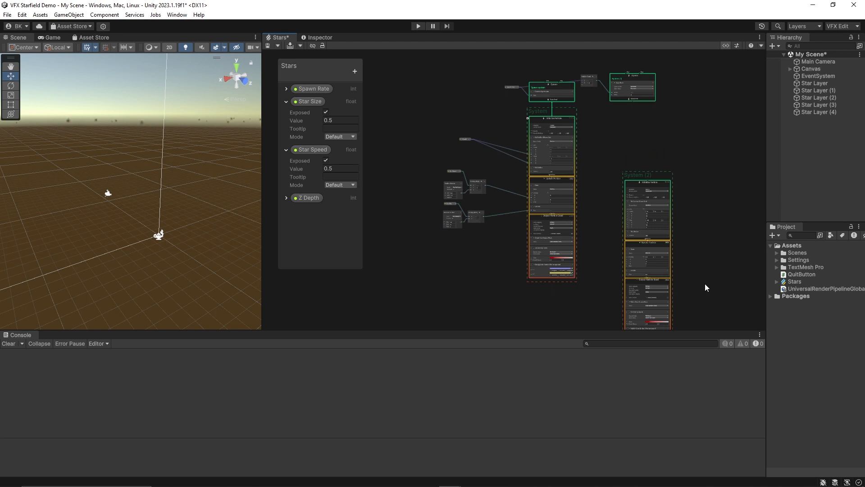
# - Place the duplicated particle system next to the original and align the Single Burst Spawn context directly above it
pyautogui.moveTo(705, 283); pyautogui.dragTo(701, 228, button='middle')
pyautogui.moveTo(685, 301); pyautogui.dragTo(696, 286)
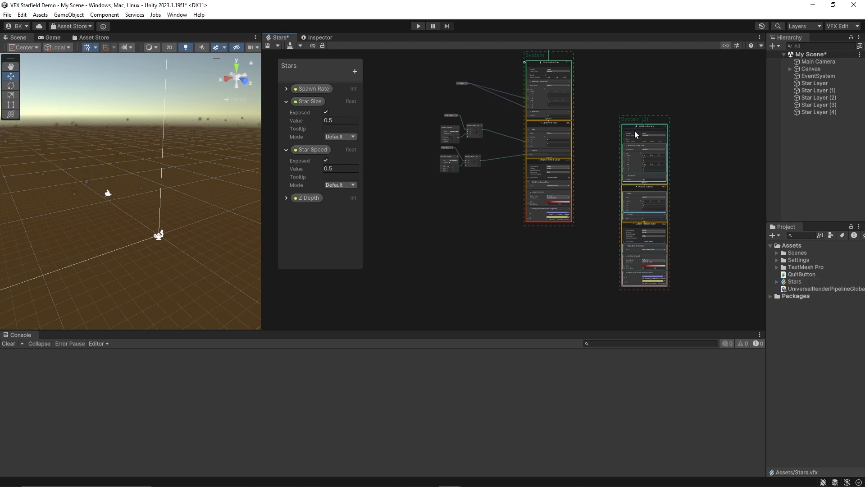
pyautogui.moveTo(635, 130)
pyautogui.mouseDown()
pyautogui.moveTo(627, 71)
pyautogui.moveTo(624, 118)
pyautogui.mouseUp()
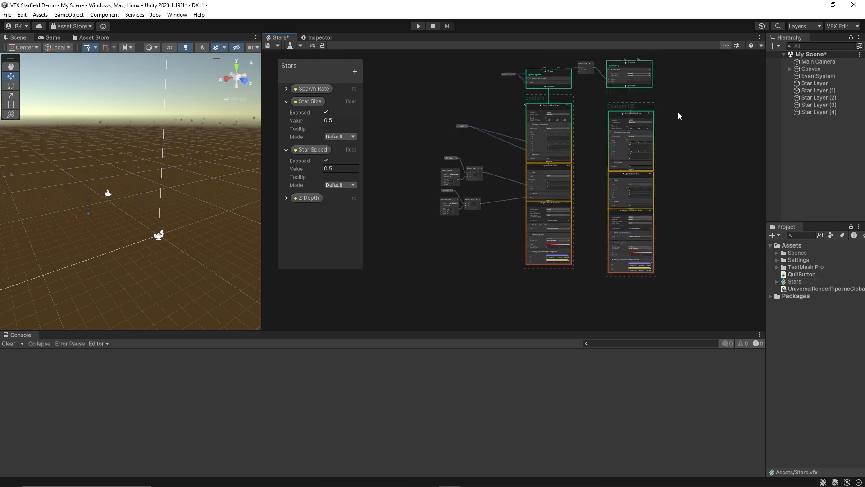
pyautogui.moveTo(630, 87); pyautogui.dragTo(631, 90)
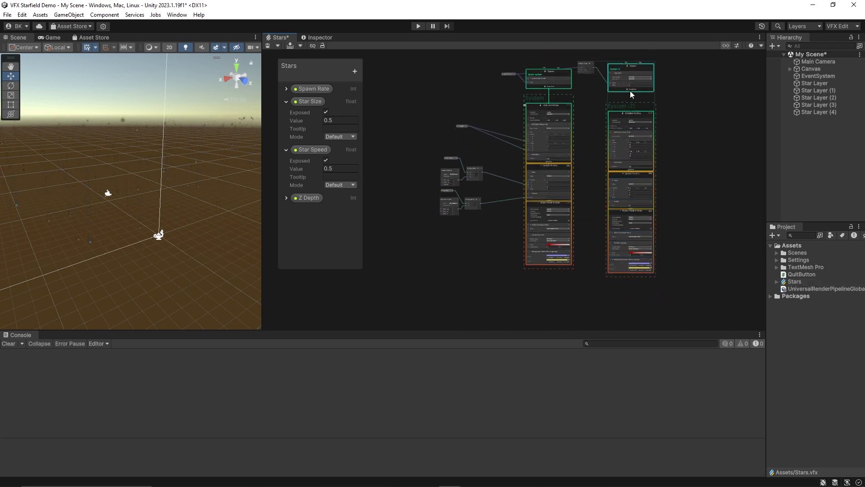
# - Link the Single Burst Spawn context's SpawnEvent output to the duplicated system's Initialize Particle context
pyautogui.scroll(6, 654, 110)
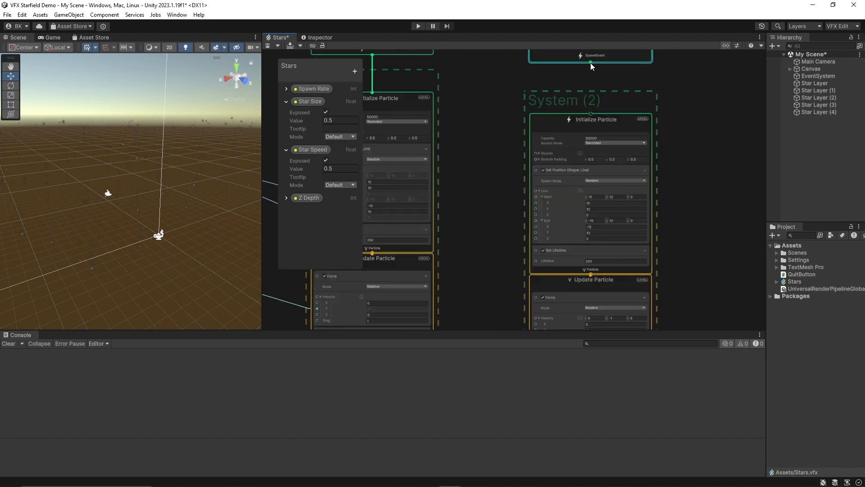
pyautogui.moveTo(590, 63); pyautogui.dragTo(588, 92, button='middle')
pyautogui.moveTo(590, 90); pyautogui.dragTo(590, 142)
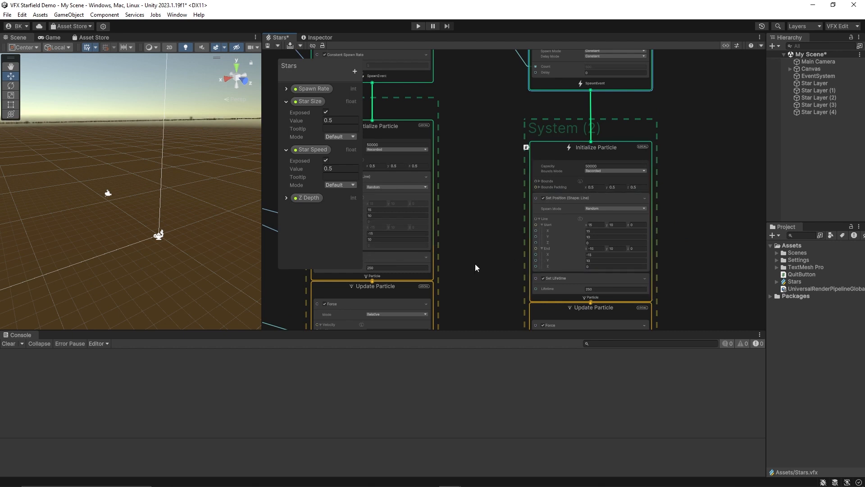
# - Replace the Set Position (Shape: Line) block in the duplicated Initialize Particle context with a Set Position (Shape: AABox) block
pyautogui.moveTo(477, 265); pyautogui.dragTo(518, 226, button='middle')
pyautogui.click(595, 163)
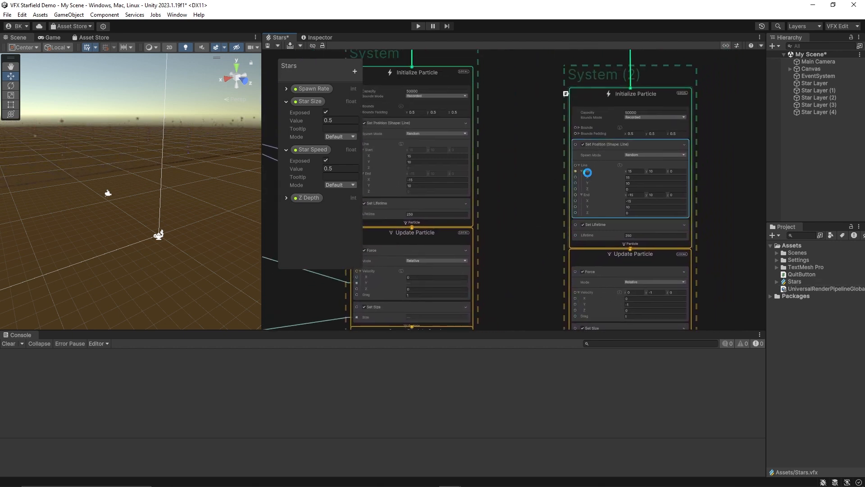
pyautogui.press('Delete')
pyautogui.scroll(3, 659, 166)
pyautogui.moveTo(634, 210); pyautogui.dragTo(631, 279, button='middle')
pyautogui.click(588, 129)
pyautogui.press('space')
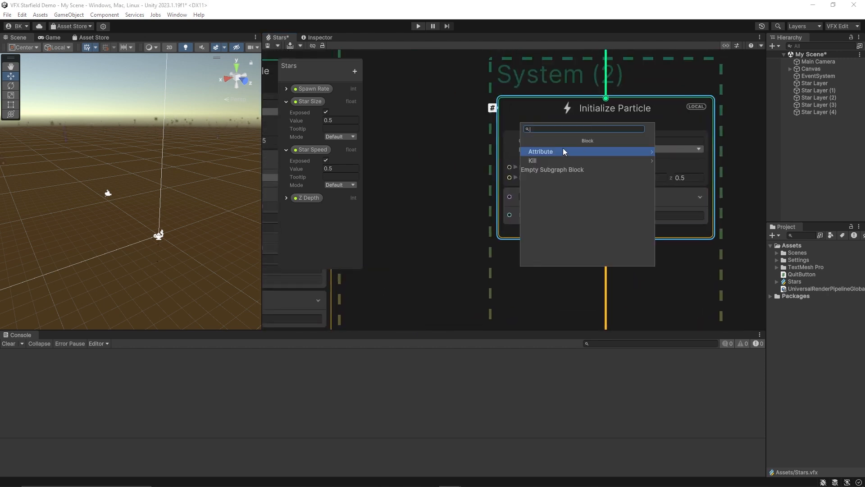
pyautogui.write('box')
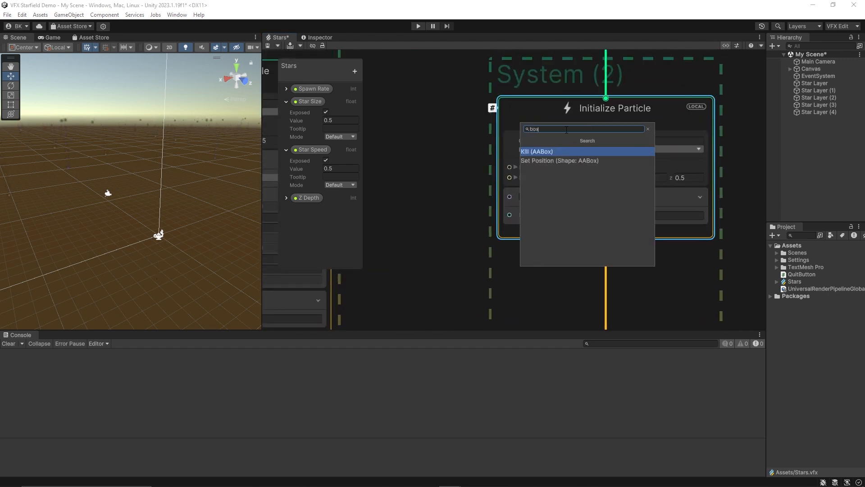
pyautogui.click(566, 161)
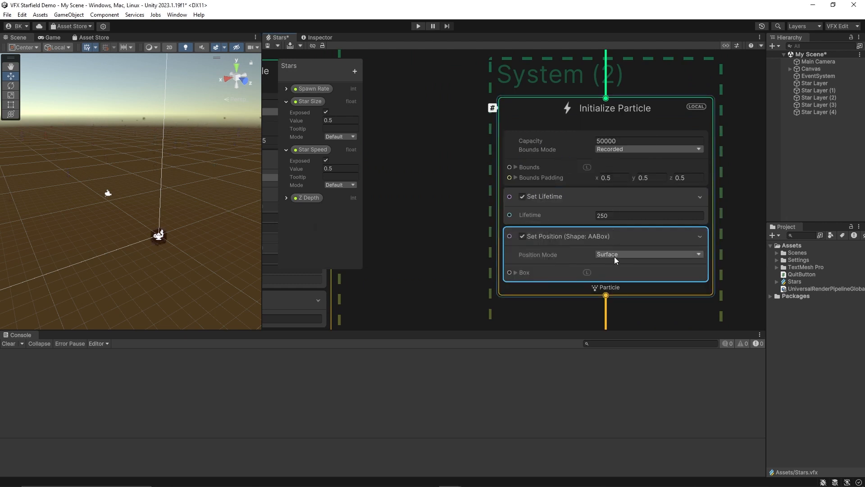
# - Set the AABox position block's box size to X 40 and Y 25
pyautogui.click(515, 272)
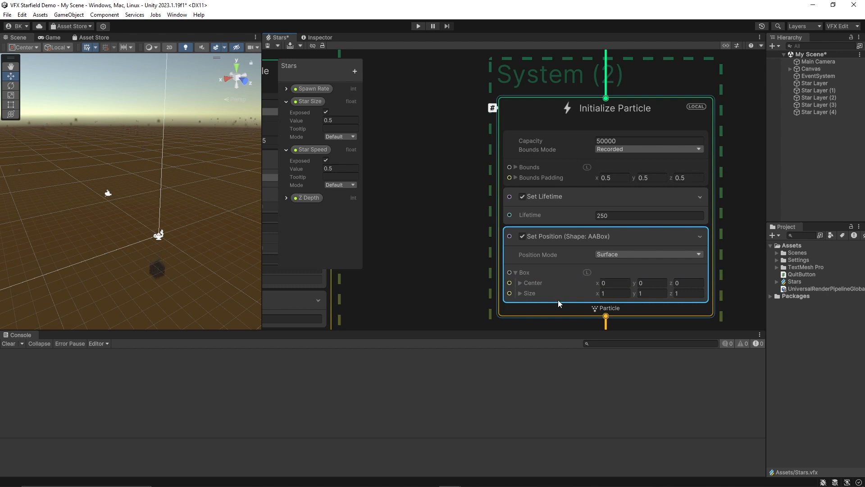
pyautogui.click(619, 292)
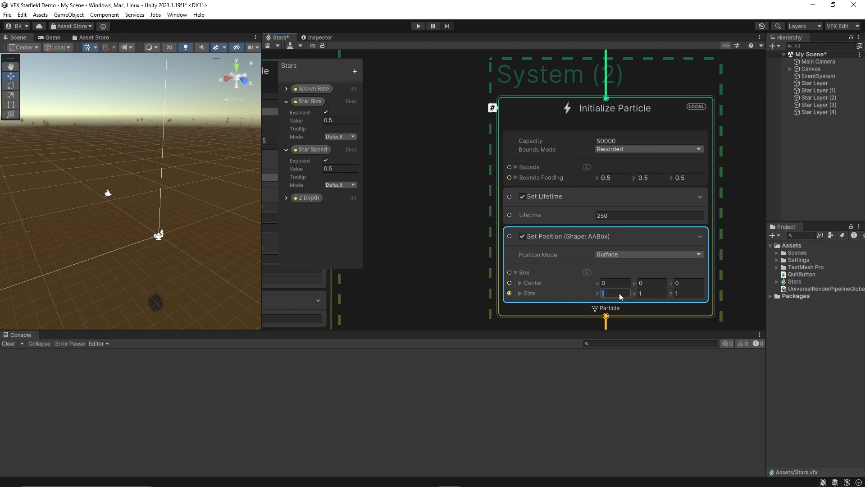
pyautogui.write('40')
pyautogui.press('Tab')
pyautogui.write('25')
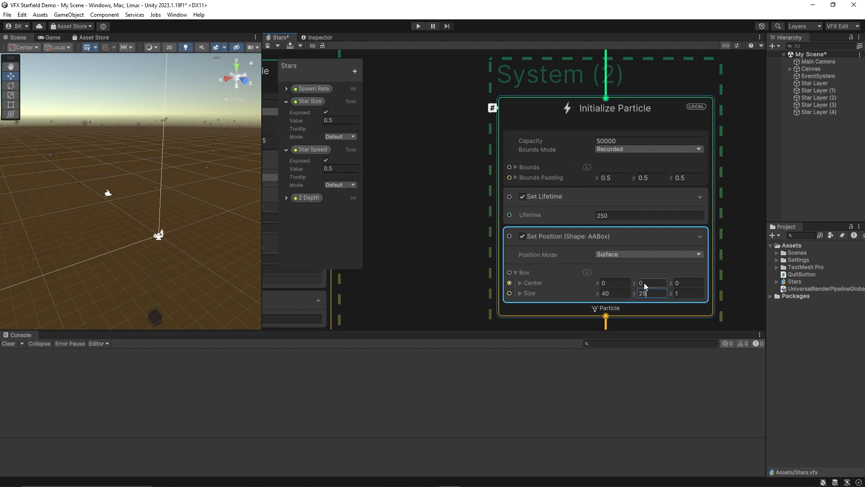
pyautogui.click(450, 278)
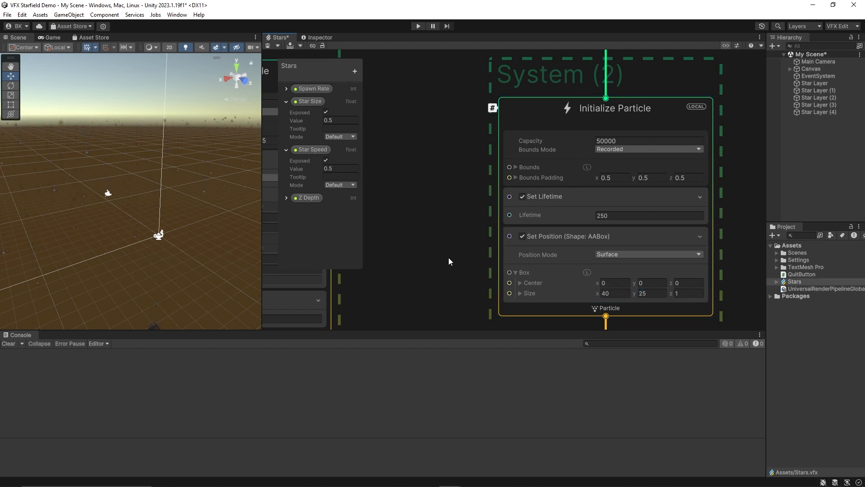
# - Connect the Star Speed and Star Size Multiply outputs to the duplicated Update Particle's Force velocity Y and Set Size inputs, and run the scene
pyautogui.scroll(-3, 448, 255)
pyautogui.moveTo(427, 258); pyautogui.dragTo(521, 157, button='middle')
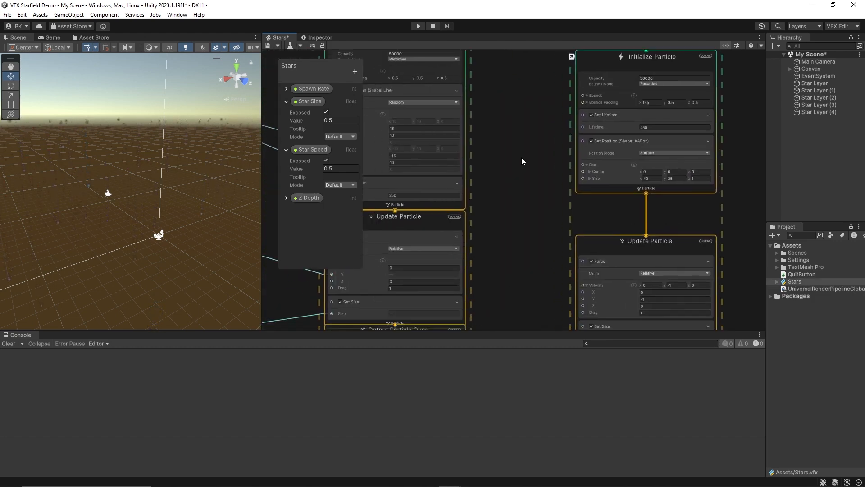
pyautogui.moveTo(524, 200); pyautogui.dragTo(647, 187, button='middle')
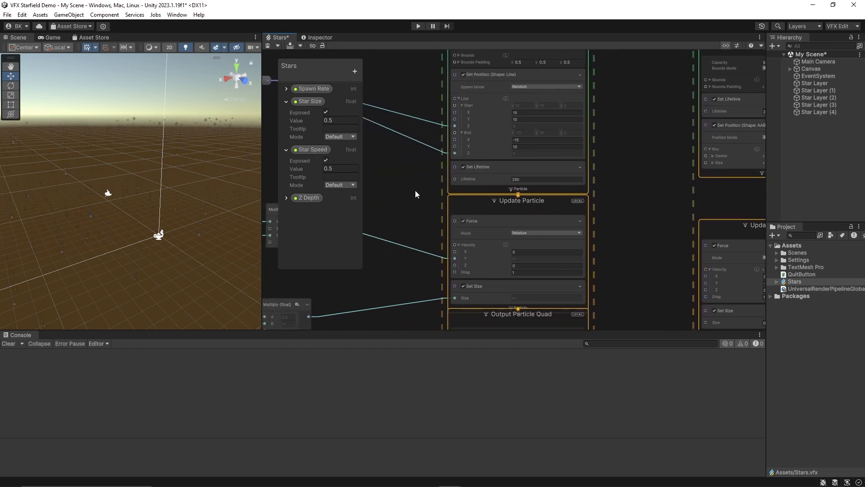
pyautogui.moveTo(415, 191); pyautogui.dragTo(550, 118, button='middle')
pyautogui.scroll(-3, 551, 118)
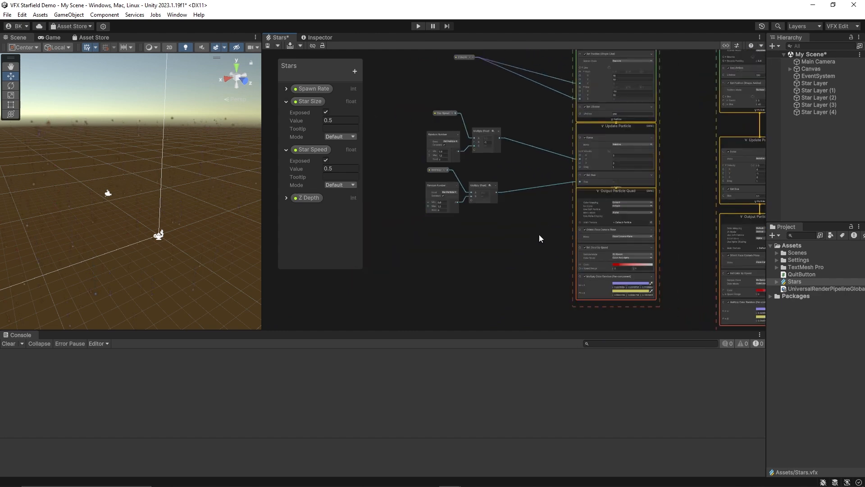
pyautogui.moveTo(539, 234); pyautogui.dragTo(493, 250, button='middle')
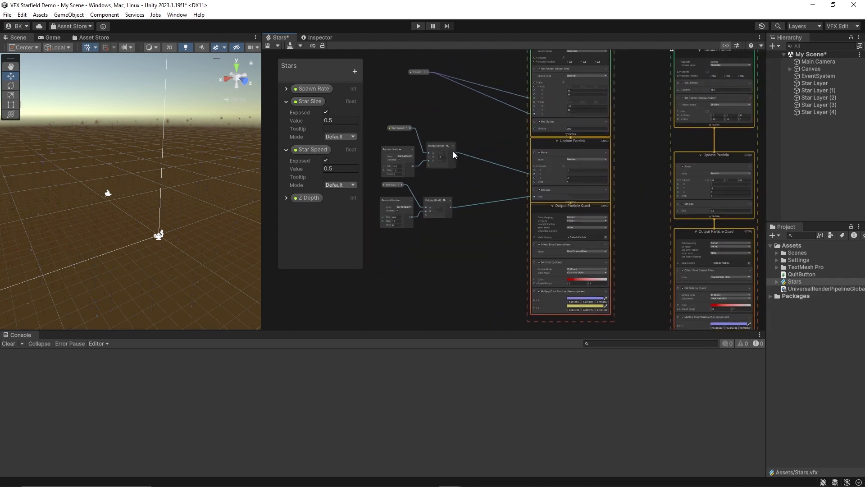
pyautogui.moveTo(454, 152); pyautogui.dragTo(677, 189)
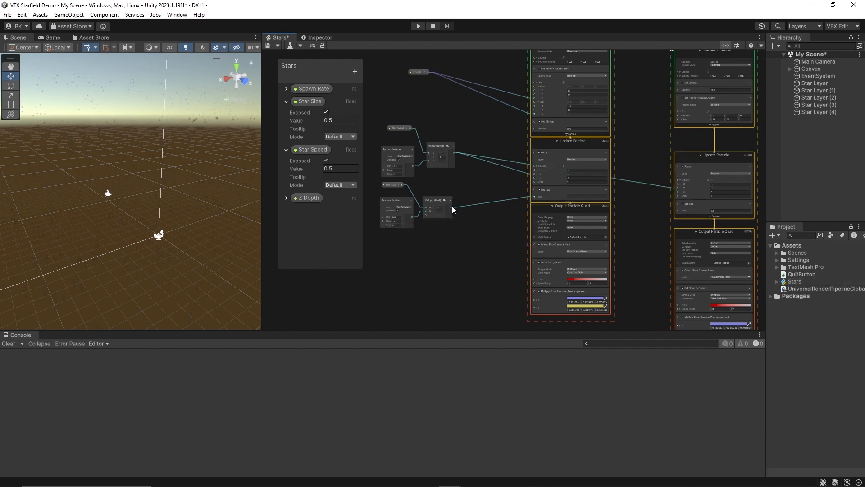
pyautogui.moveTo(453, 206); pyautogui.dragTo(680, 209)
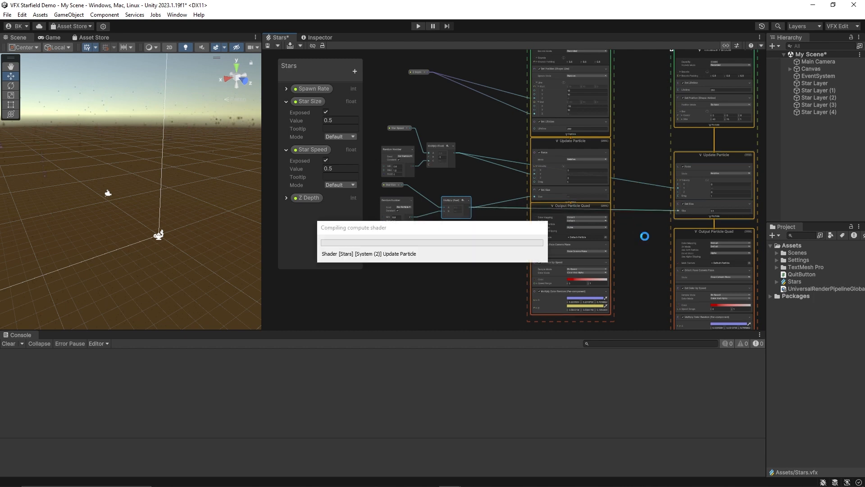
pyautogui.click(419, 26)
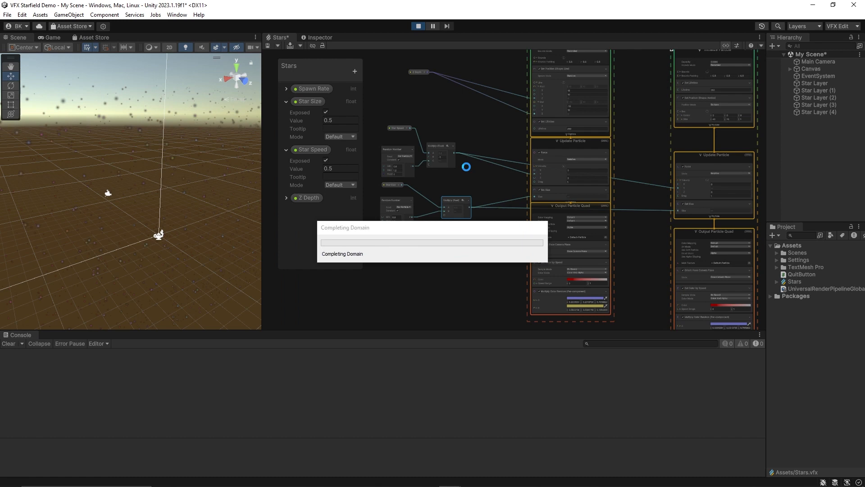
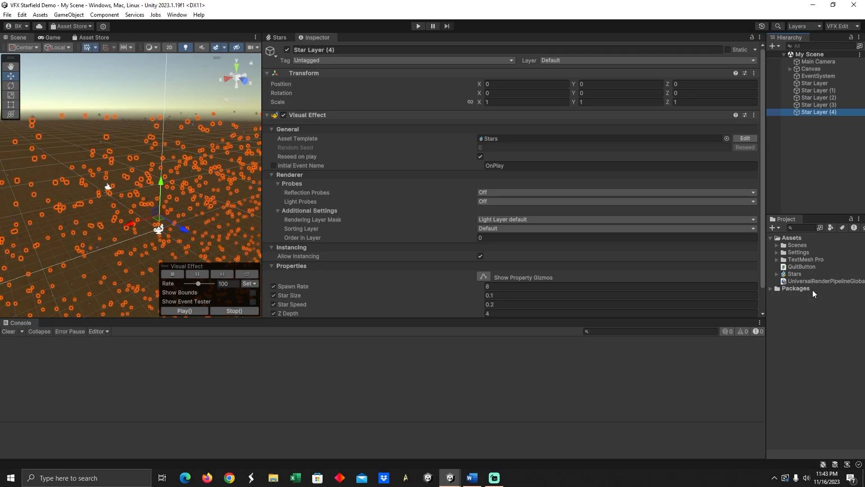
# - Create a Visual Effect Graph asset named Haze in the Assets folder and open it for editing
pyautogui.rightClick(790, 310)
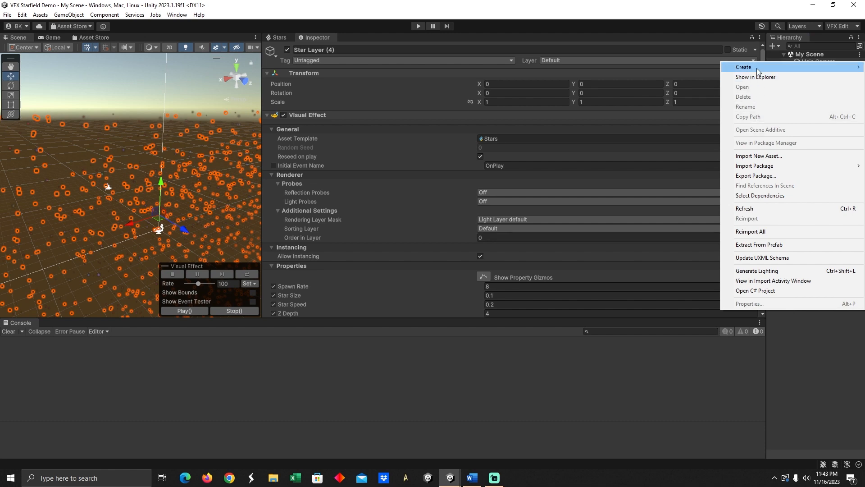
pyautogui.moveTo(748, 68)
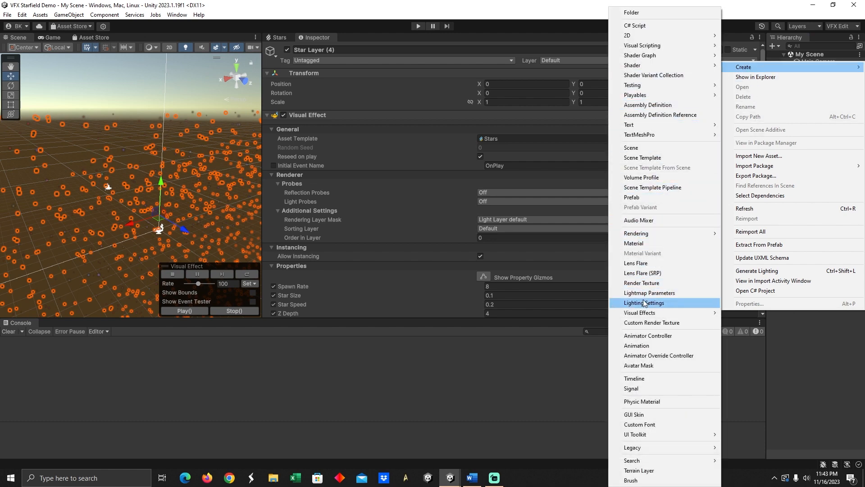
pyautogui.moveTo(682, 315)
pyautogui.click(739, 313)
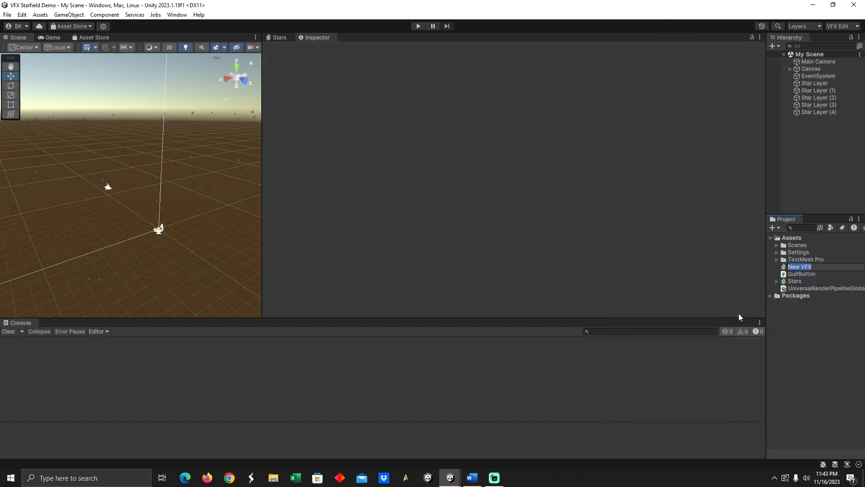
pyautogui.write('Haze')
pyautogui.press('Return')
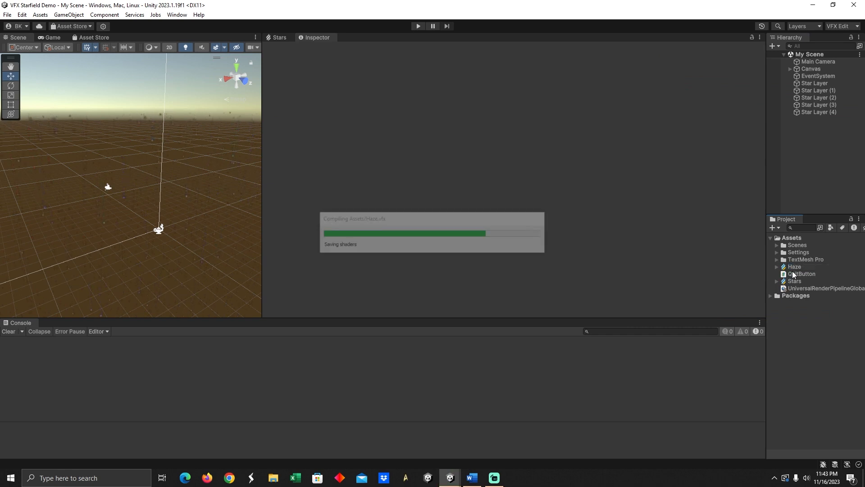
pyautogui.click(796, 267)
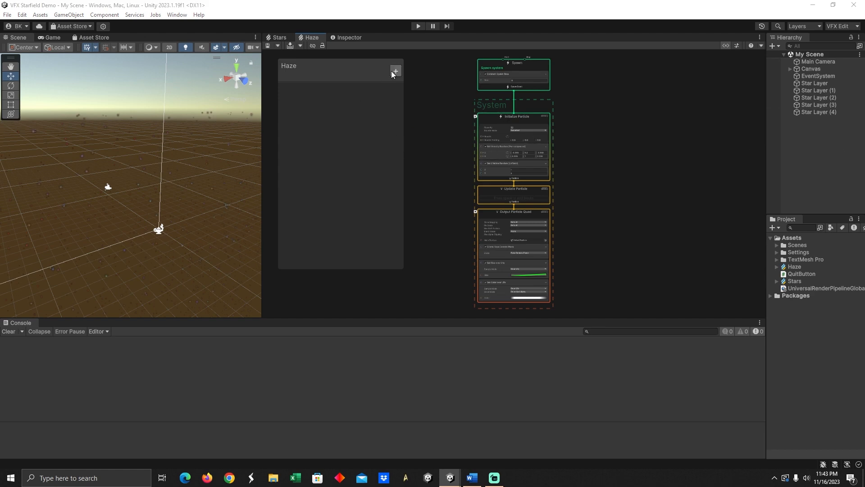
# - Add an exposed float property named Haze Amount to the Haze graph with a value of 500
pyautogui.click(395, 72)
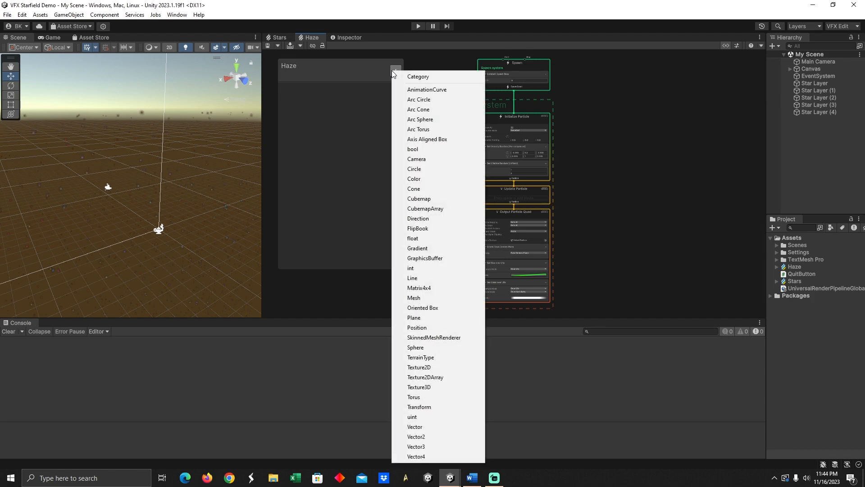
pyautogui.click(416, 327)
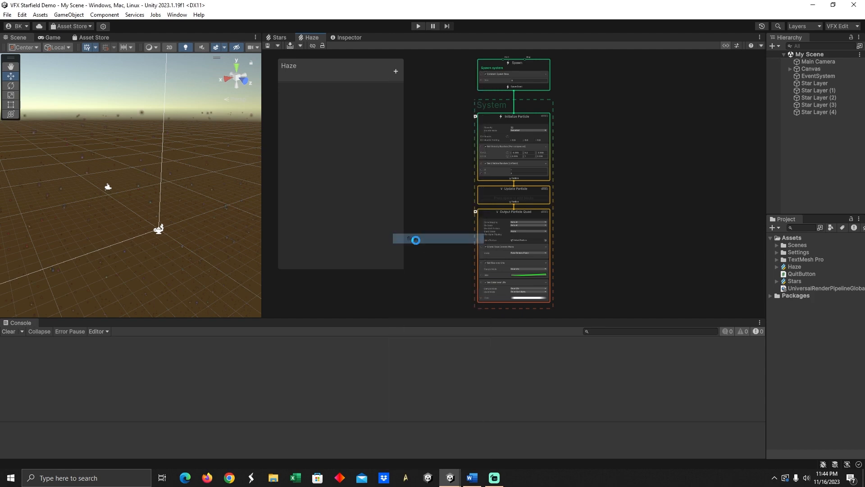
pyautogui.write('Haze Amount')
pyautogui.press('Return')
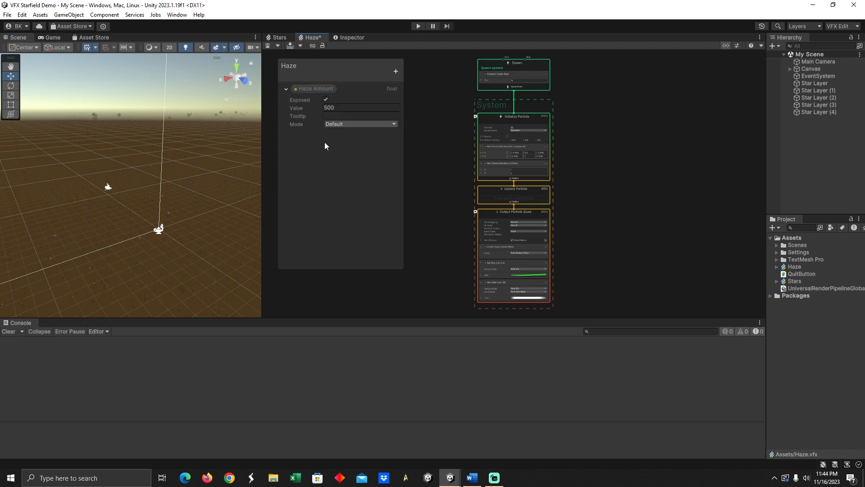
pyautogui.click(395, 71)
pyautogui.click(369, 162)
# - Add a Vector3 property named Haze Float Speed Min and set its X value to -0.1
pyautogui.click(395, 72)
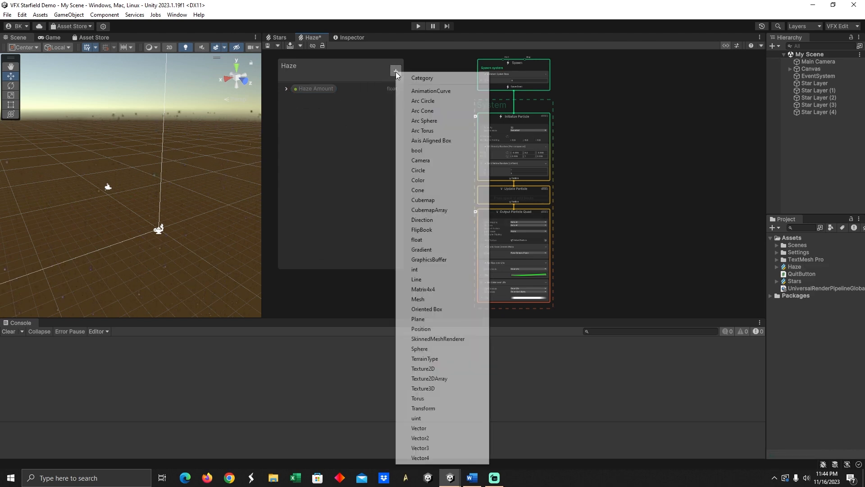
pyautogui.click(432, 447)
pyautogui.write('Haze Float Speed Min')
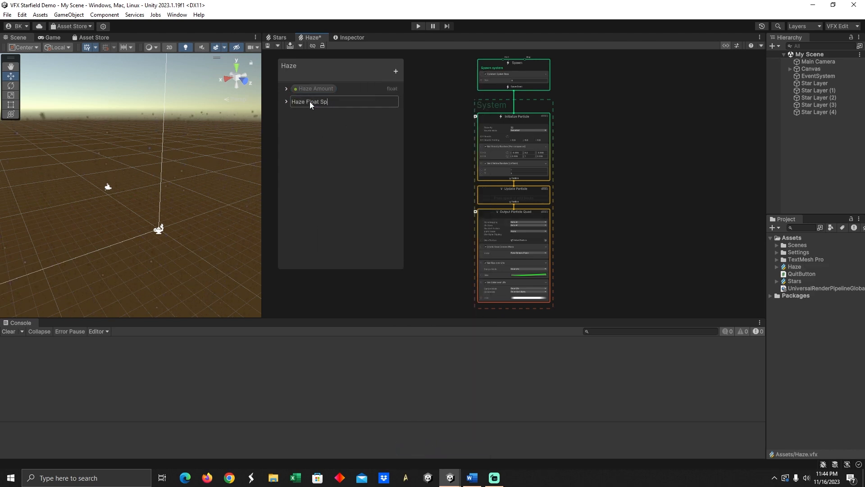
pyautogui.click(287, 101)
pyautogui.click(333, 120)
pyautogui.write('-0.1')
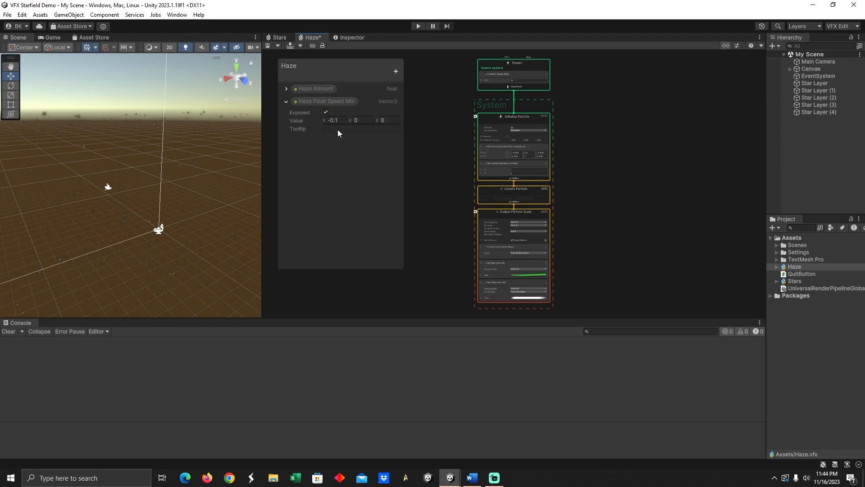
# - Duplicate Haze Float Speed Min as Haze Float Speed Max, change its X value, and collapse both properties
pyautogui.click(339, 103)
pyautogui.hotkey('ctrl', 'd')
pyautogui.doubleClick(350, 140)
pyautogui.write('Haze Float Speed Max')
pyautogui.press('Return')
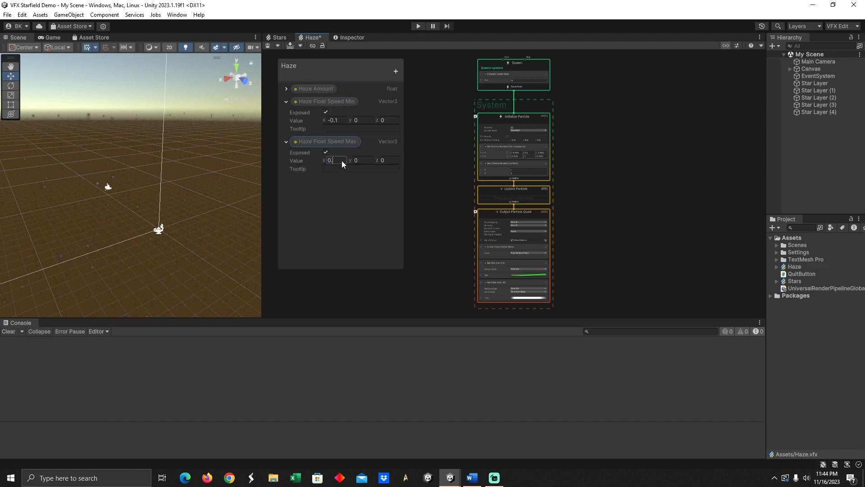
pyautogui.click(286, 141)
pyautogui.click(286, 102)
# - Add a float property named Haze Size Min and duplicate it as Haze Size Max
pyautogui.click(395, 71)
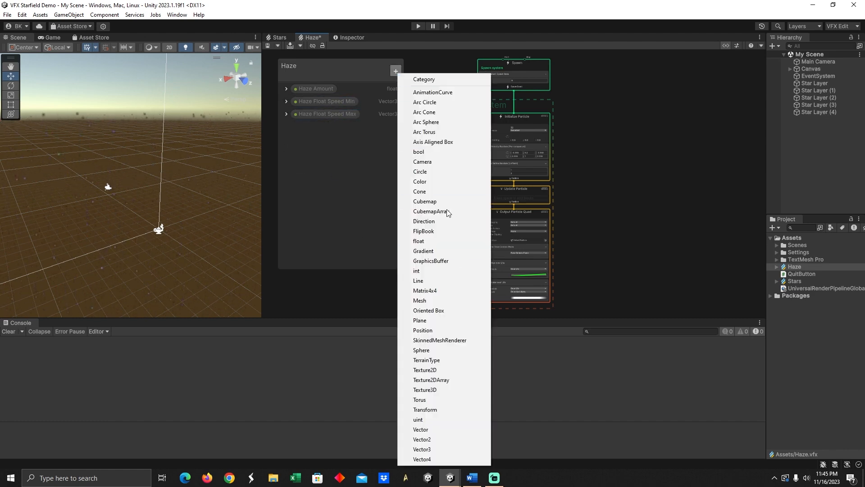
pyautogui.click(419, 241)
pyautogui.write('Haze Size Min')
pyautogui.hotkey('ctrl', 'd')
pyautogui.doubleClick(324, 139)
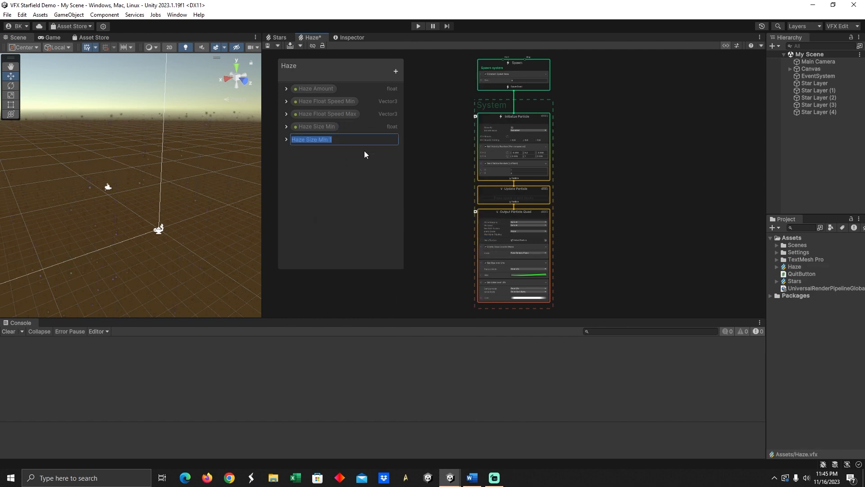
pyautogui.write('Haze Size Max')
pyautogui.press('Return')
# - Set Haze Size Min to 5 and Haze Size Max to 12, and collapse both properties
pyautogui.click(286, 140)
pyautogui.click(286, 126)
pyautogui.click(344, 146)
pyautogui.click(340, 194)
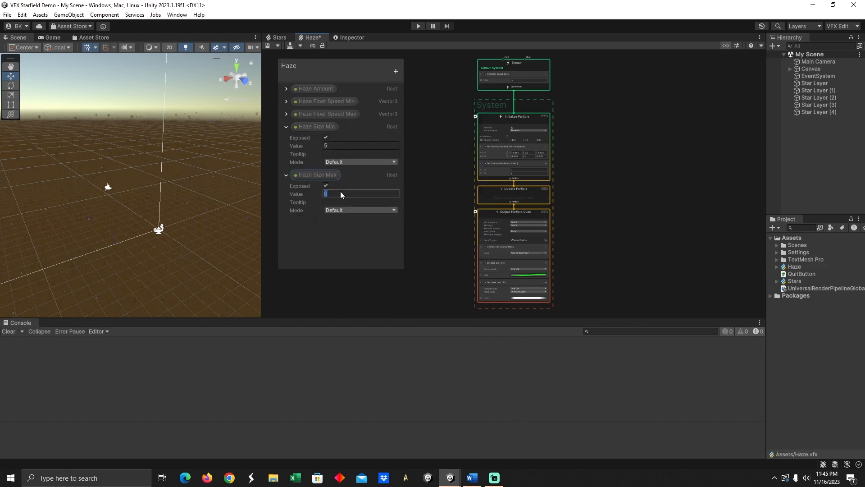
pyautogui.write('12')
pyautogui.click(286, 127)
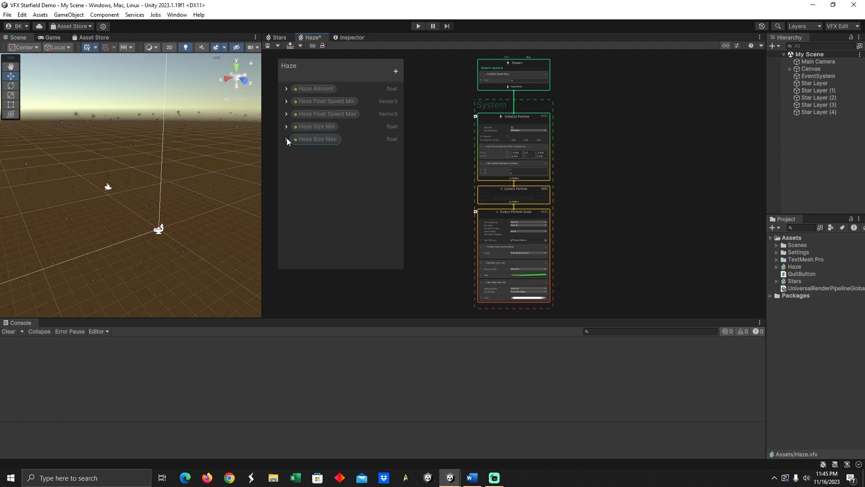
# - Add a Gradient property named Haze Gradient to the Haze graph
pyautogui.click(396, 71)
pyautogui.click(445, 284)
pyautogui.write('Haze Gradient')
pyautogui.press('Return')
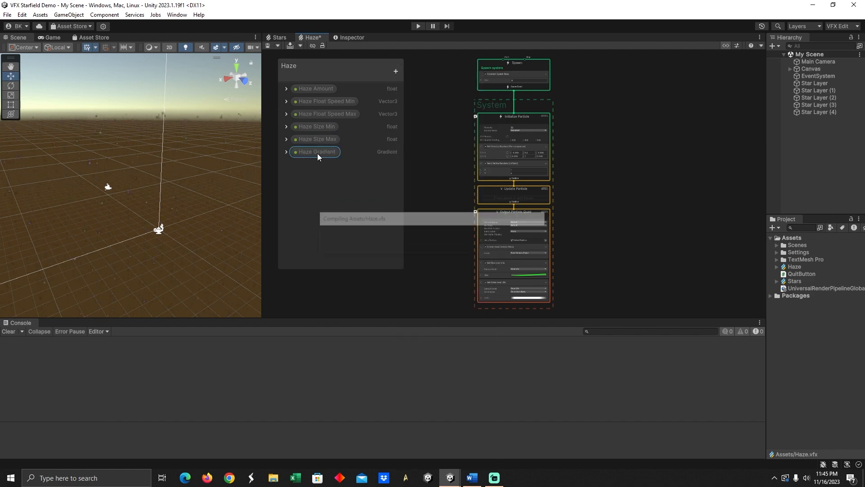
# - Expand Haze Gradient and set its first inner alpha key to alpha 20 at location 14%
pyautogui.click(360, 171)
pyautogui.click(542, 218)
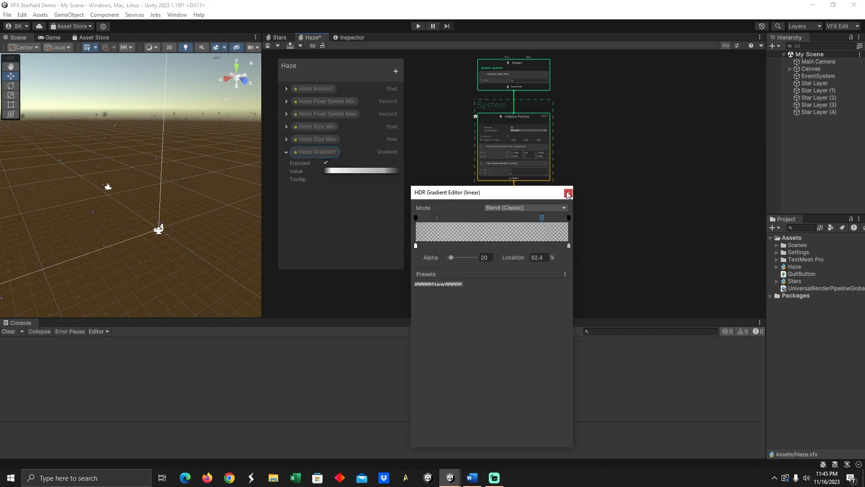
pyautogui.click(568, 193)
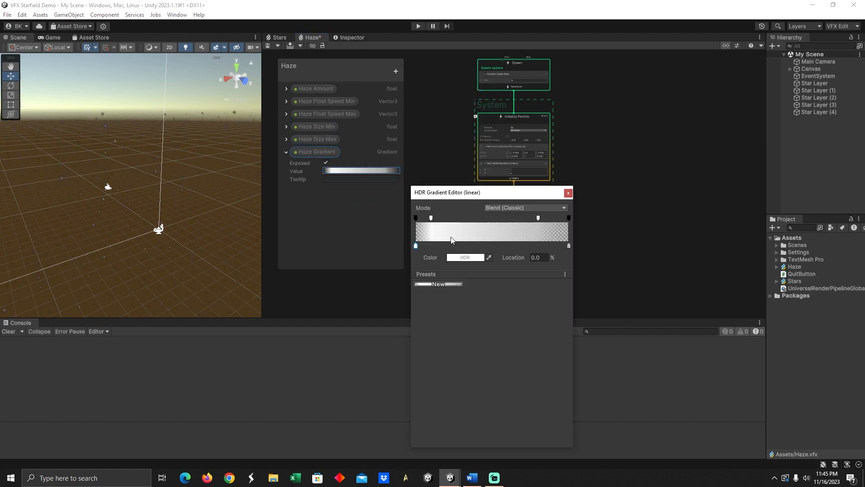
pyautogui.click(431, 218)
pyautogui.click(485, 258)
pyautogui.write('20')
pyautogui.click(541, 257)
pyautogui.write('15')
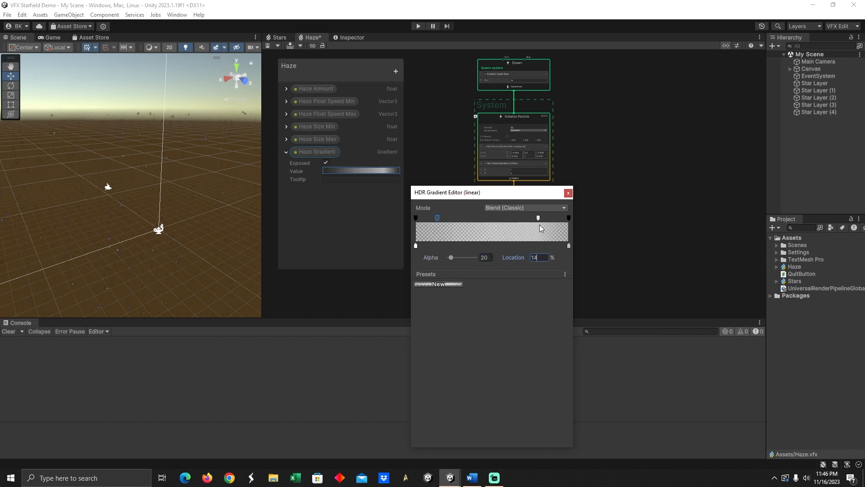
# - Set the second inner alpha key of Haze Gradient to alpha 20 at location 82.4% and close the gradient editor
pyautogui.click(538, 218)
pyautogui.click(540, 258)
pyautogui.write('85')
pyautogui.click(485, 258)
pyautogui.write('20')
pyautogui.click(568, 194)
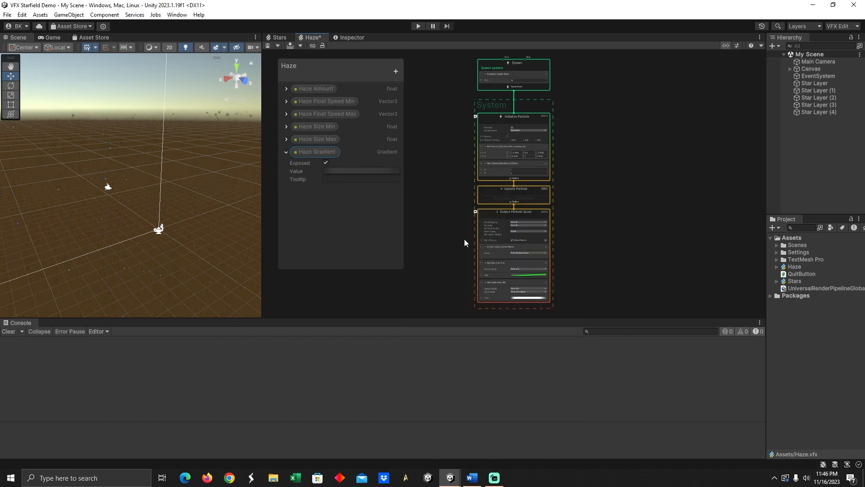
# - Add a Color property named Haze Base Color and duplicate it as Haze Secondary Color
pyautogui.click(396, 71)
pyautogui.click(438, 179)
pyautogui.write('Haze Base Color')
pyautogui.press('Return')
pyautogui.hotkey('ctrl', 'd')
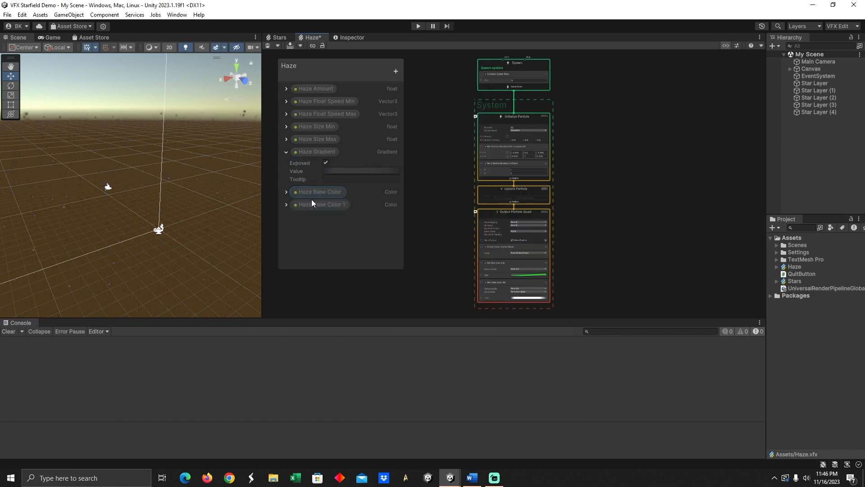
pyautogui.write('Haze Secondary Colr')
pyautogui.press('BackSpace')
pyautogui.write('or')
pyautogui.press('Return')
pyautogui.hotkey('alt', 'Tab')
pyautogui.hotkey('alt', 'Tab')
pyautogui.hotkey('alt', 'Tab')
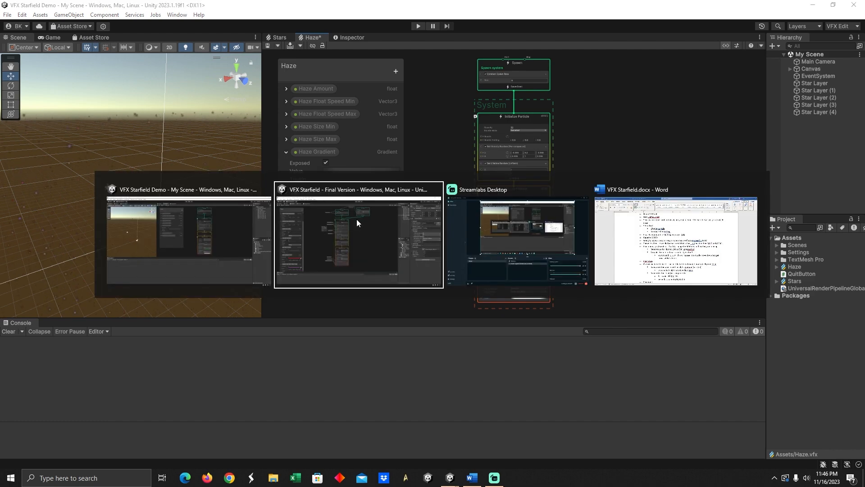
# - Set Haze Base Color to R 0.25, G 0.02, B 0.02, A 1
pyautogui.click(287, 191)
pyautogui.click(334, 211)
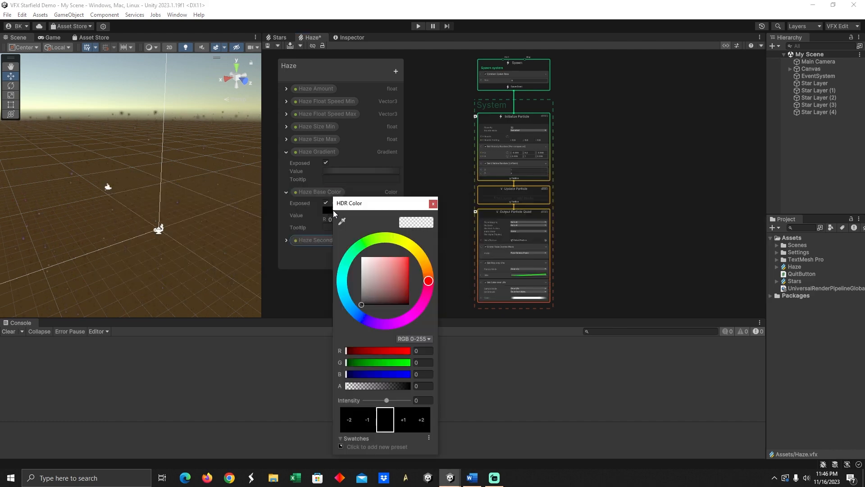
pyautogui.click(426, 351)
pyautogui.write('0.25')
pyautogui.press('Tab')
pyautogui.write('0.02\t0.02\t1')
pyautogui.click(433, 203)
# - Set Haze Secondary Color to R 36, G 13, B 13, A 255 and collapse both color properties
pyautogui.click(286, 240)
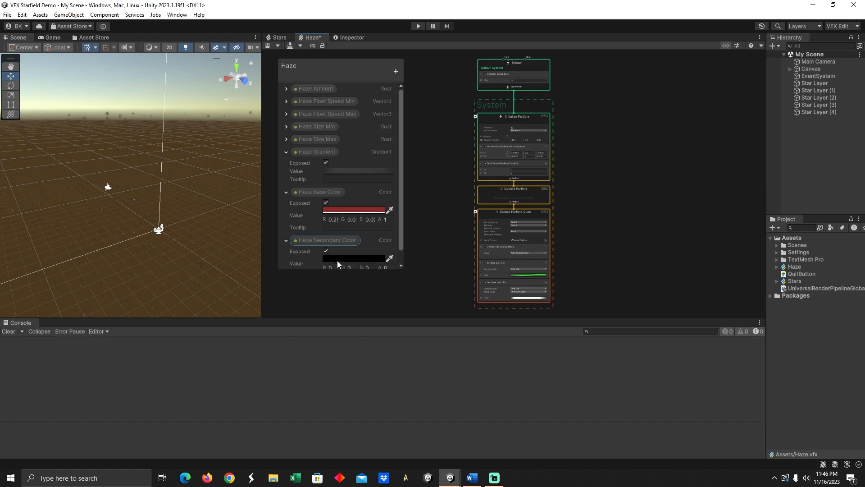
pyautogui.scroll(-1, 351, 252)
pyautogui.click(360, 244)
pyautogui.click(456, 361)
pyautogui.write('36')
pyautogui.press('Tab')
pyautogui.write('12')
pyautogui.press('Tab')
pyautogui.write('12\t255')
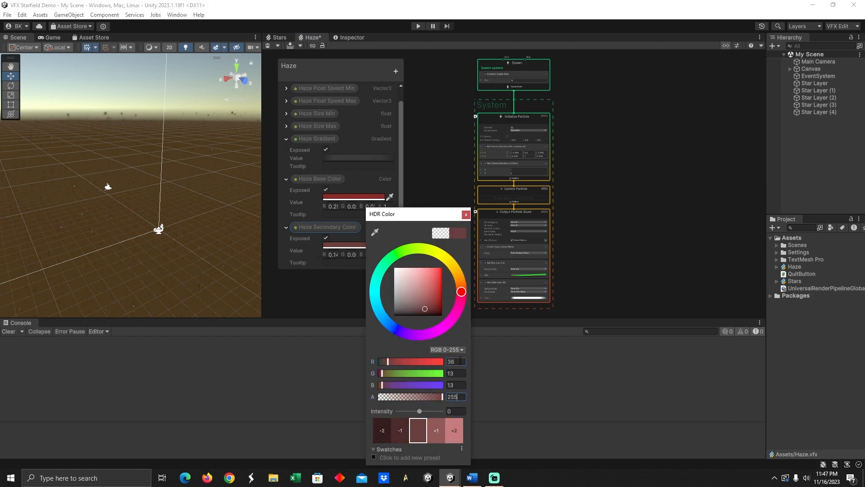
pyautogui.click(466, 215)
pyautogui.click(286, 227)
pyautogui.click(286, 191)
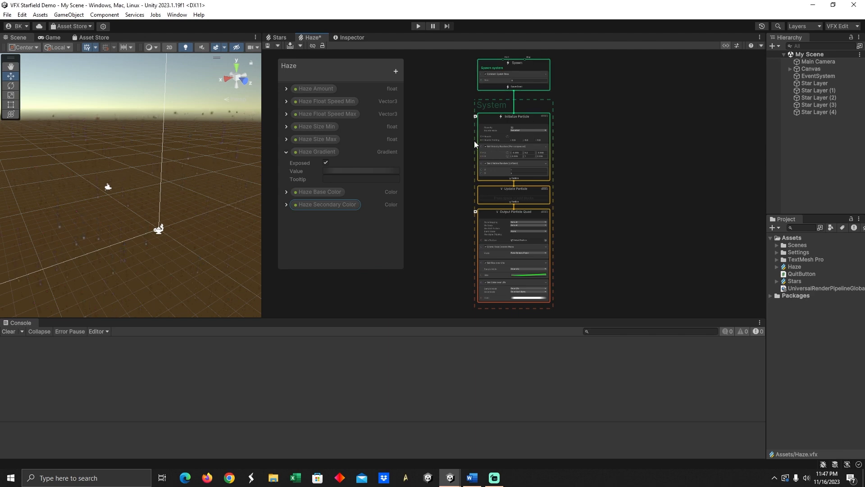
# - Place a Haze Amount node beside the Spawn context and connect it to the Constant Spawn Rate's Rate input
pyautogui.moveTo(440, 136); pyautogui.dragTo(462, 165, button='middle')
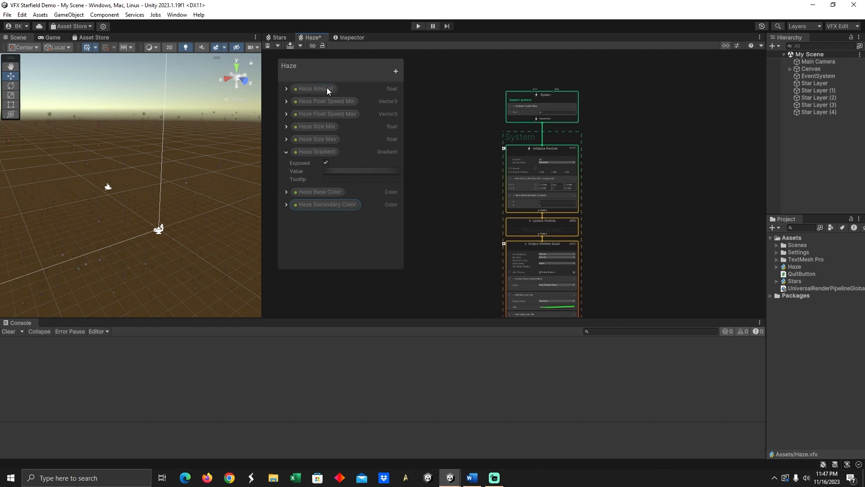
pyautogui.moveTo(327, 90); pyautogui.dragTo(453, 112)
pyautogui.scroll(5, 492, 120)
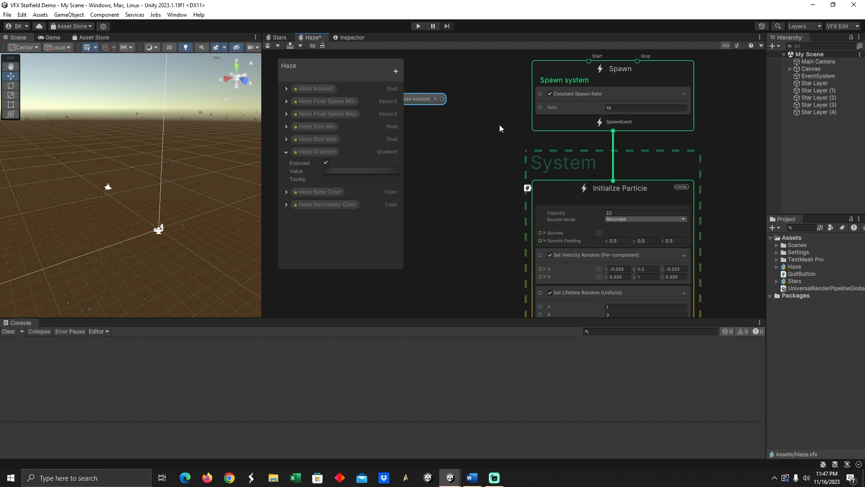
pyautogui.moveTo(454, 104)
pyautogui.mouseDown()
pyautogui.moveTo(553, 116)
pyautogui.moveTo(439, 101)
pyautogui.moveTo(461, 107)
pyautogui.mouseUp()
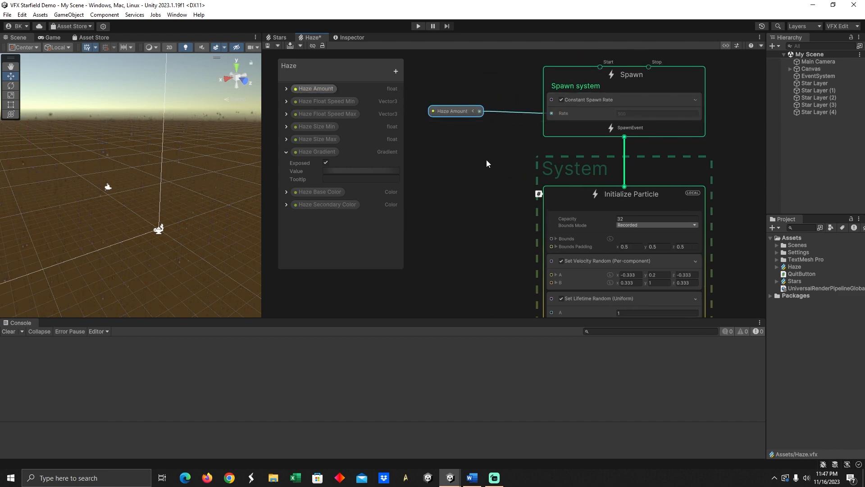
# - Set the Initialize Particle capacity to 10000 and delete its Set Velocity Random block
pyautogui.moveTo(492, 241); pyautogui.dragTo(489, 191, button='middle')
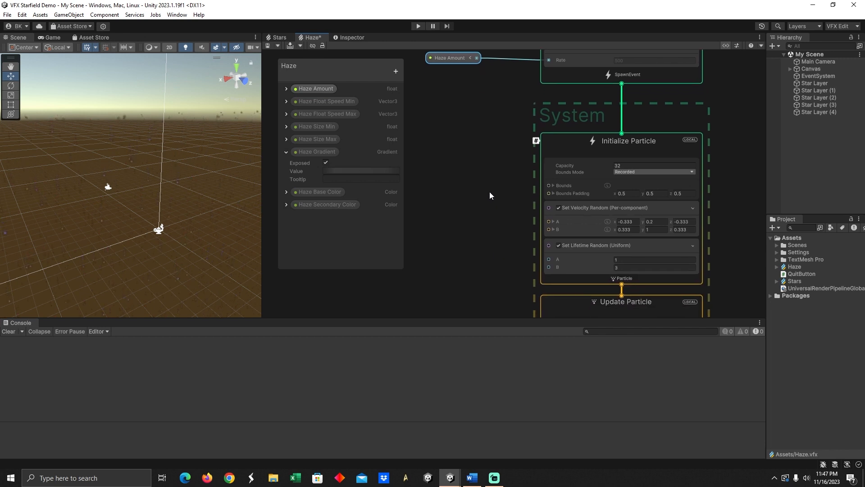
pyautogui.click(636, 166)
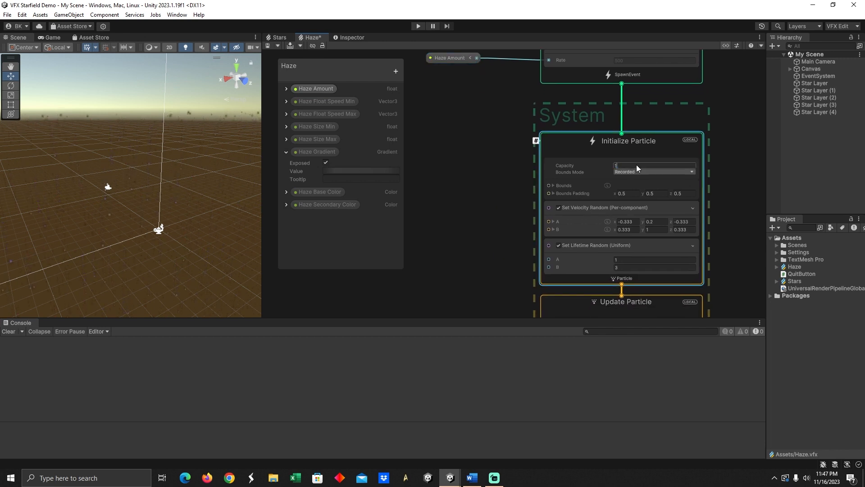
pyautogui.write('10000')
pyautogui.click(517, 214)
pyautogui.click(564, 213)
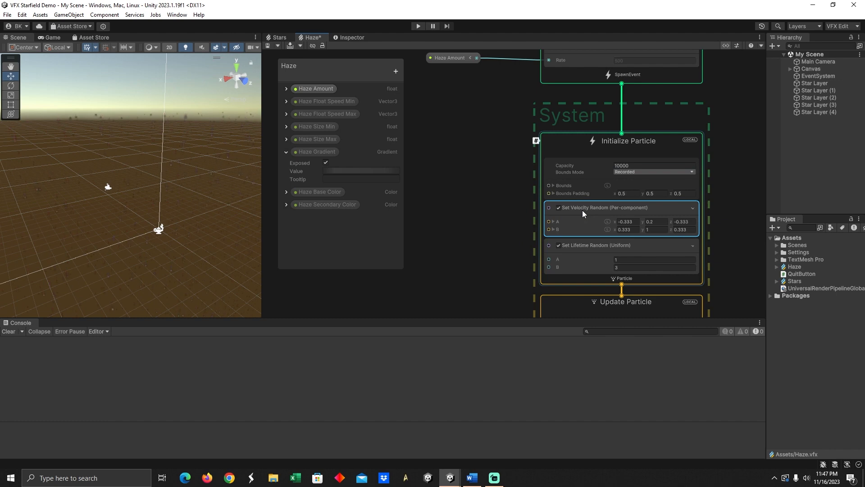
pyautogui.press('Delete')
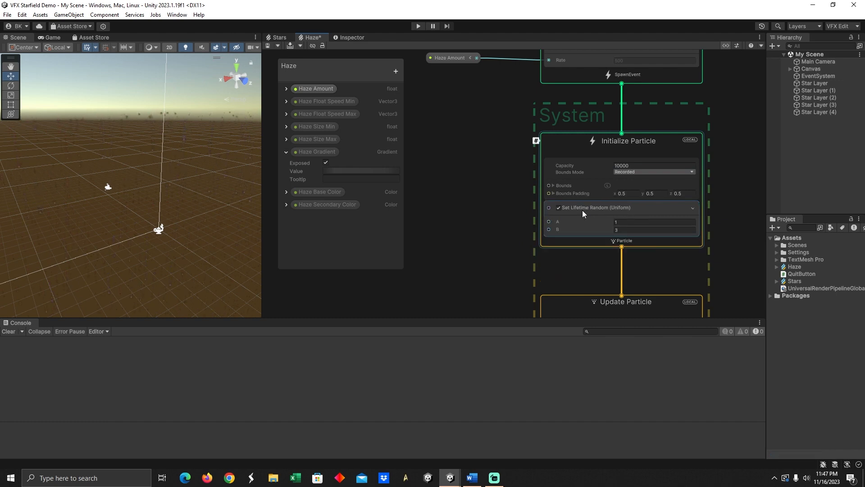
# - Set the Set Lifetime Random block's A to 100 and B to 500
pyautogui.scroll(-2, 582, 210)
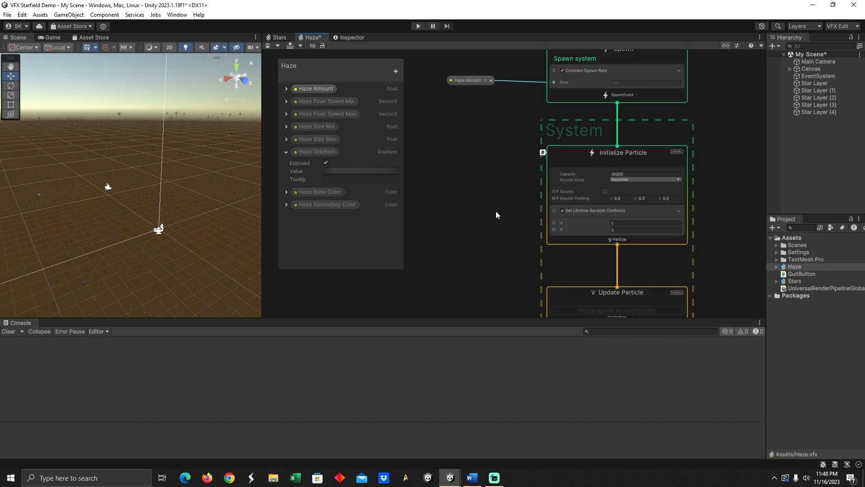
pyautogui.click(623, 223)
pyautogui.write('100')
pyautogui.click(624, 230)
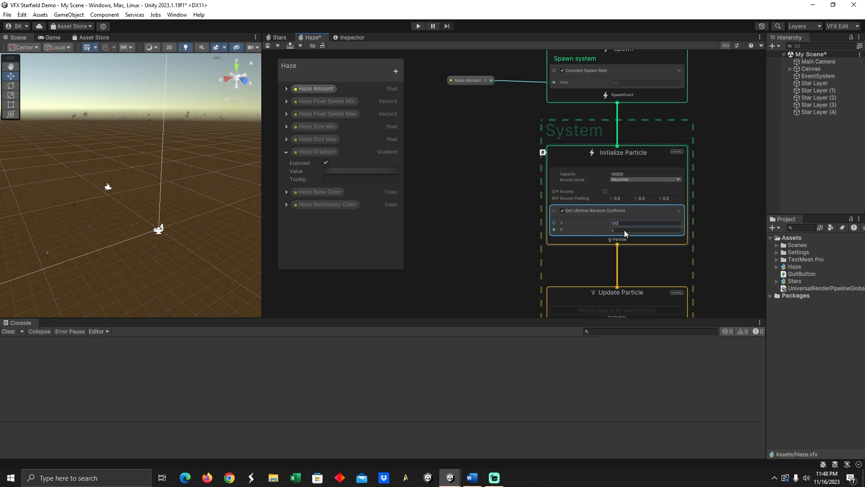
pyautogui.write('500')
pyautogui.click(718, 241)
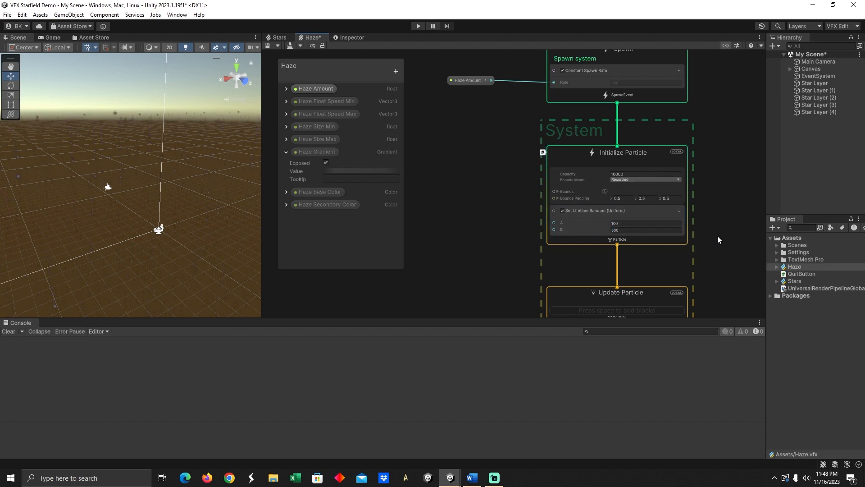
# - Add a Set Velocity Random (Per-component) block to the Initialize Particle context
pyautogui.click(629, 162)
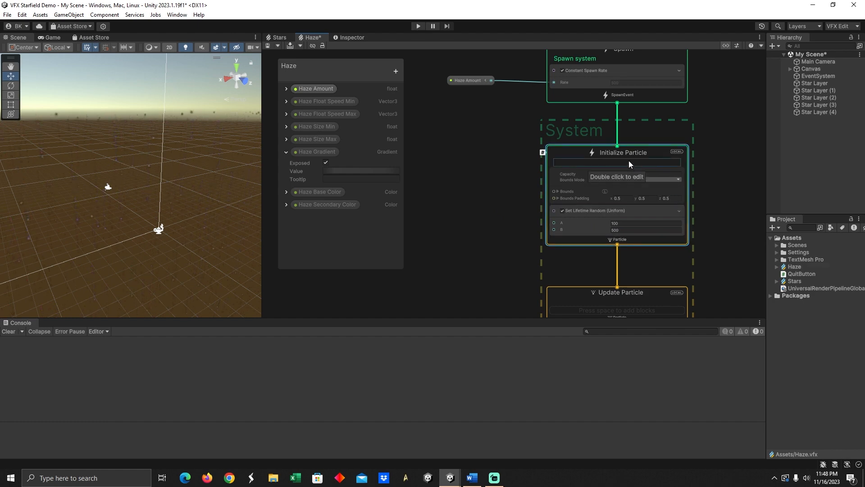
pyautogui.press('space')
pyautogui.write('s')
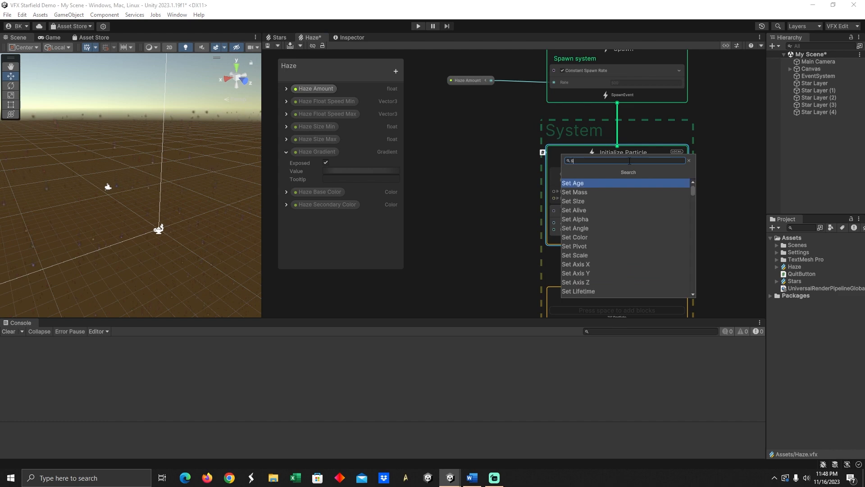
pyautogui.write('et ran')
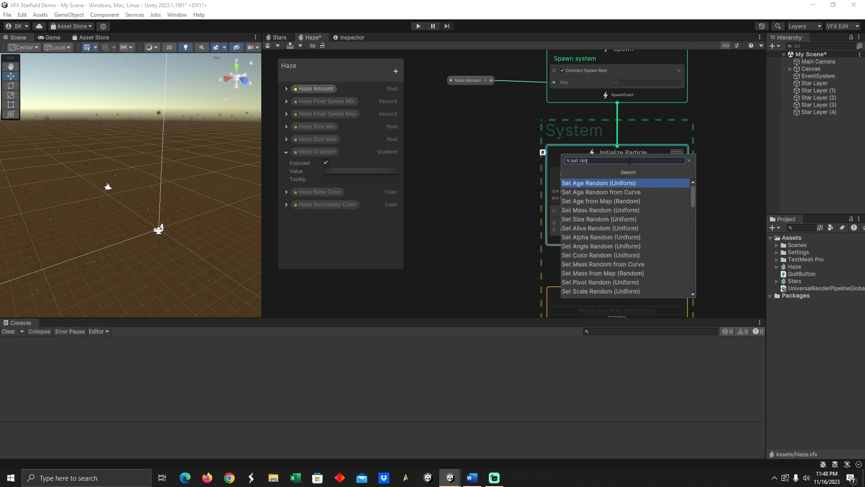
pyautogui.write('dom vel')
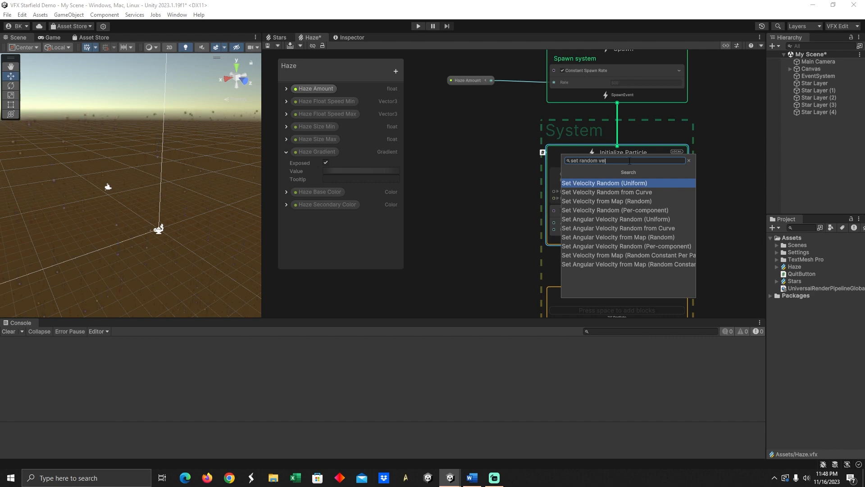
pyautogui.click(610, 209)
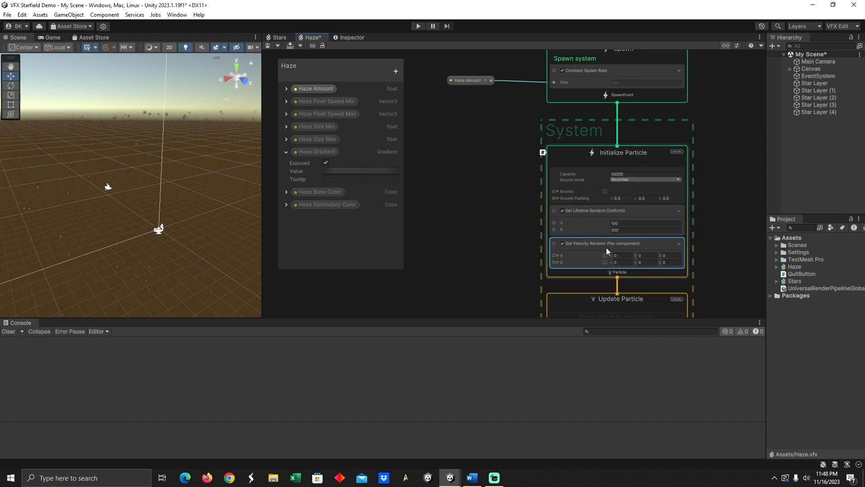
# - Place Haze Float Speed Min and Max nodes and connect them to A and B of the Set Velocity Random block
pyautogui.moveTo(324, 102); pyautogui.dragTo(471, 232)
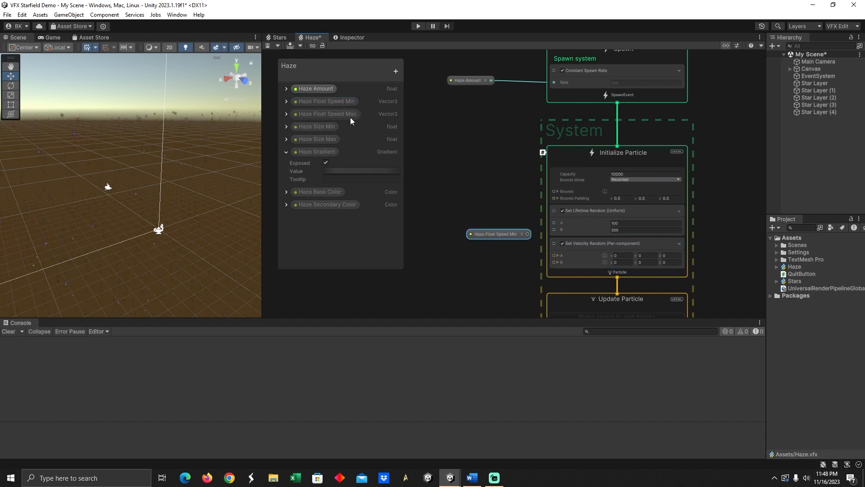
pyautogui.moveTo(332, 112); pyautogui.dragTo(474, 227)
pyautogui.click(498, 233)
pyautogui.click(505, 258)
pyautogui.moveTo(506, 259); pyautogui.dragTo(467, 254)
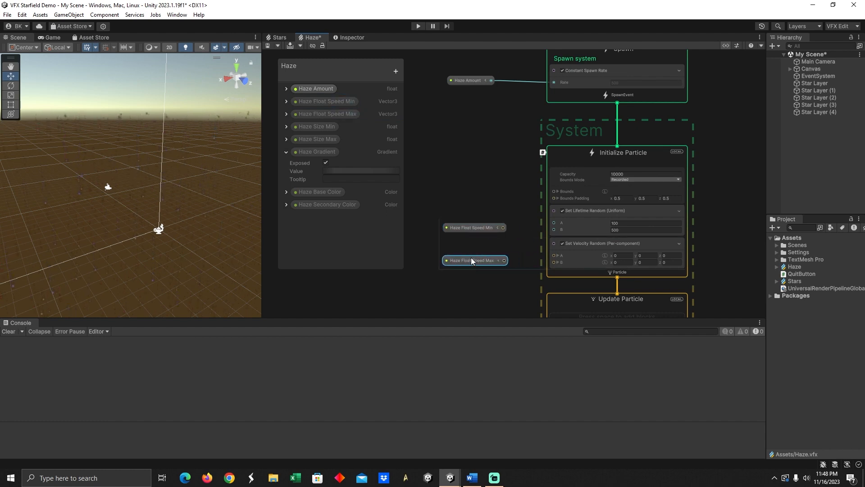
pyautogui.moveTo(504, 228); pyautogui.dragTo(554, 256)
pyautogui.moveTo(500, 256); pyautogui.dragTo(551, 262)
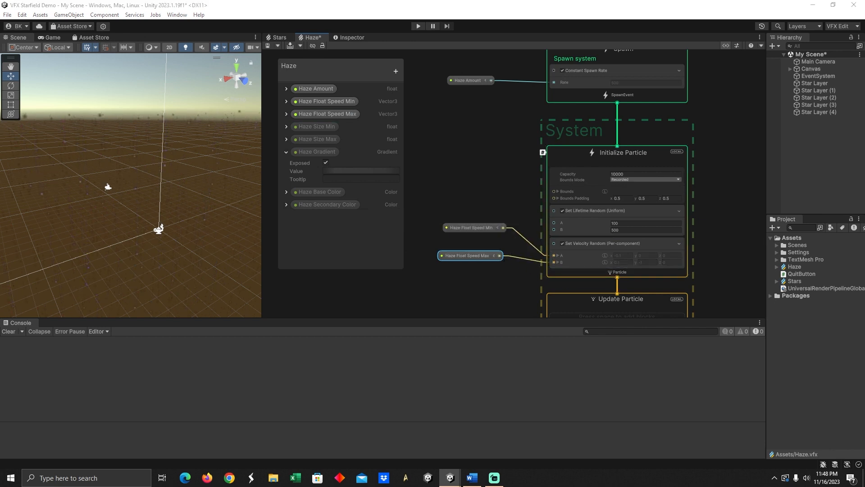
# - Add a Set Size Random (Uniform) block to the Initialize Particle context
pyautogui.moveTo(509, 293); pyautogui.dragTo(528, 218, button='middle')
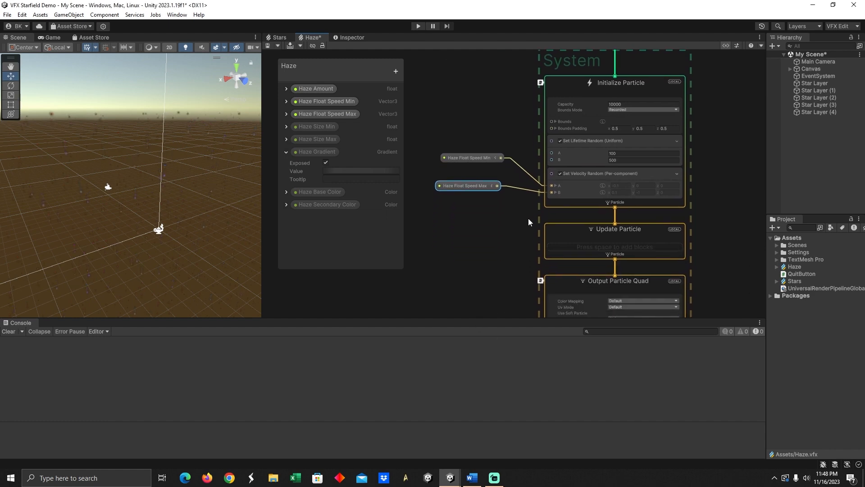
pyautogui.click(582, 96)
pyautogui.press('space')
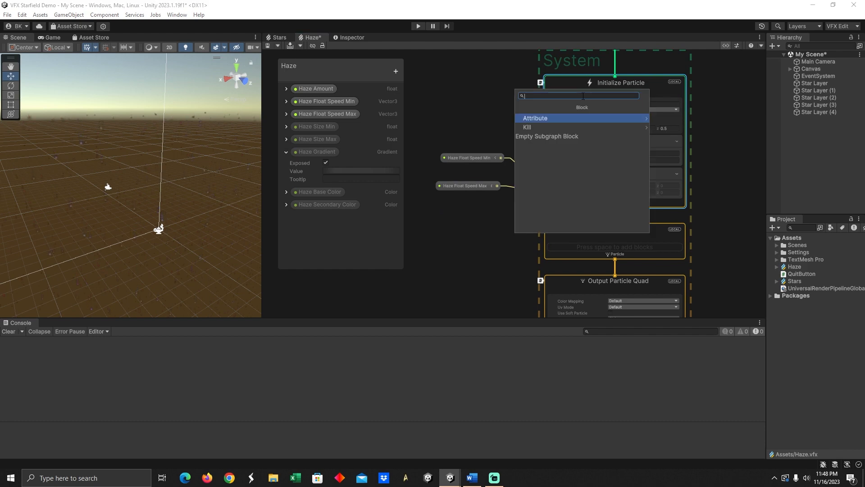
pyautogui.write('set rand')
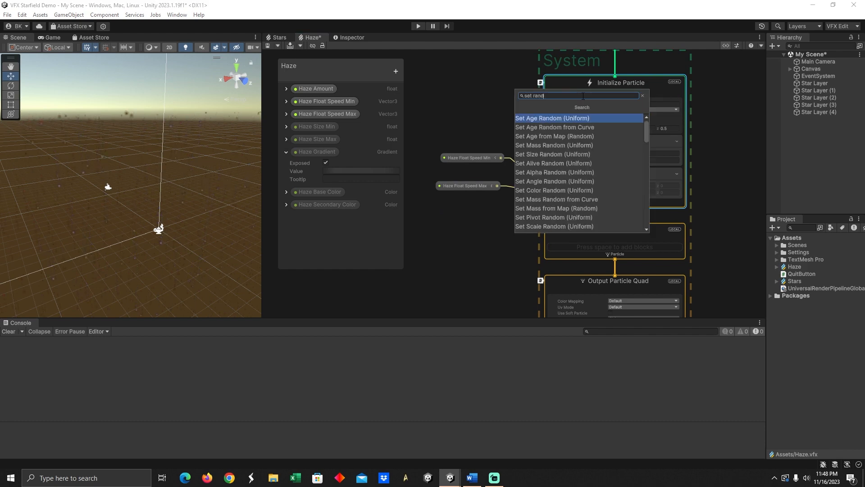
pyautogui.write('om siz')
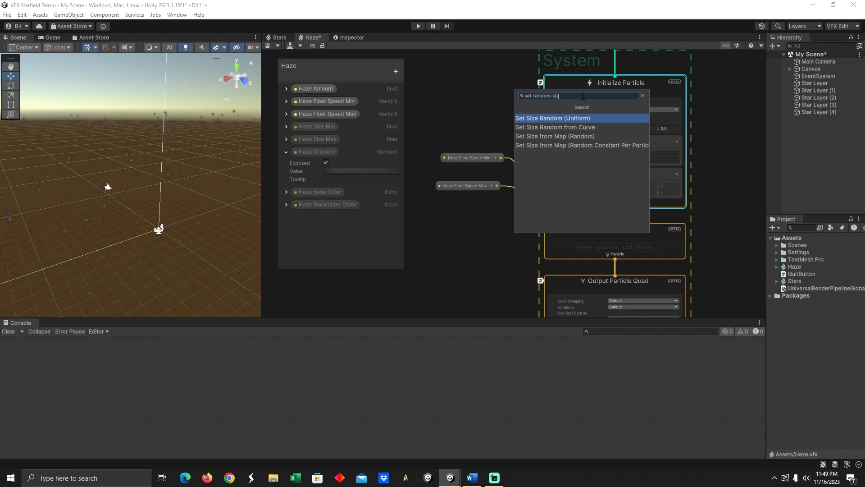
pyautogui.click(596, 119)
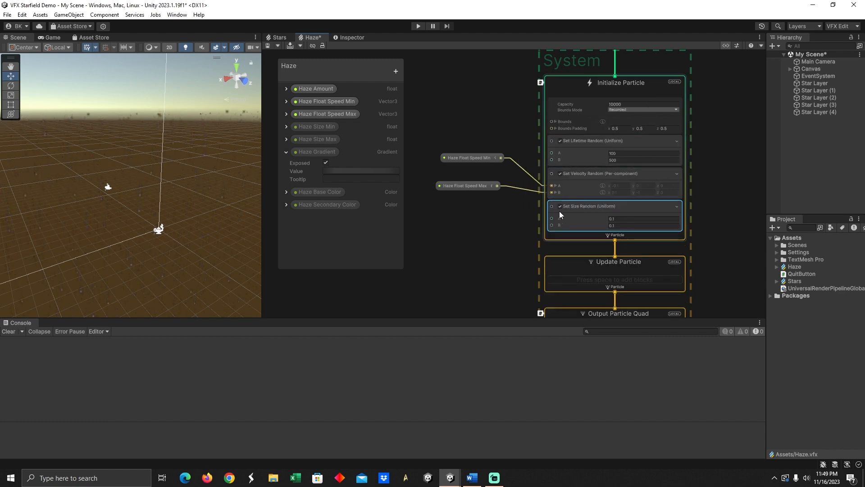
# - Place Haze Size Min and Max nodes, connect them to A and B of Set Size Random, and align them
pyautogui.moveTo(317, 125); pyautogui.dragTo(461, 216)
pyautogui.moveTo(321, 140); pyautogui.dragTo(551, 225)
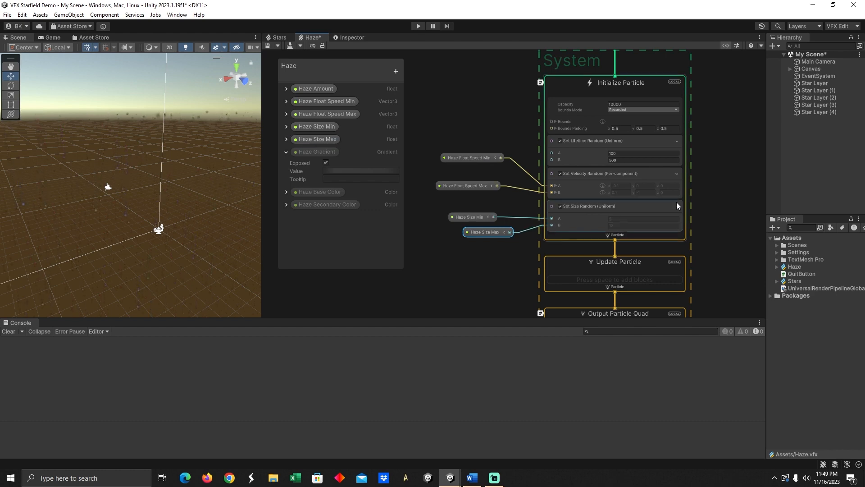
pyautogui.moveTo(491, 231); pyautogui.dragTo(474, 232)
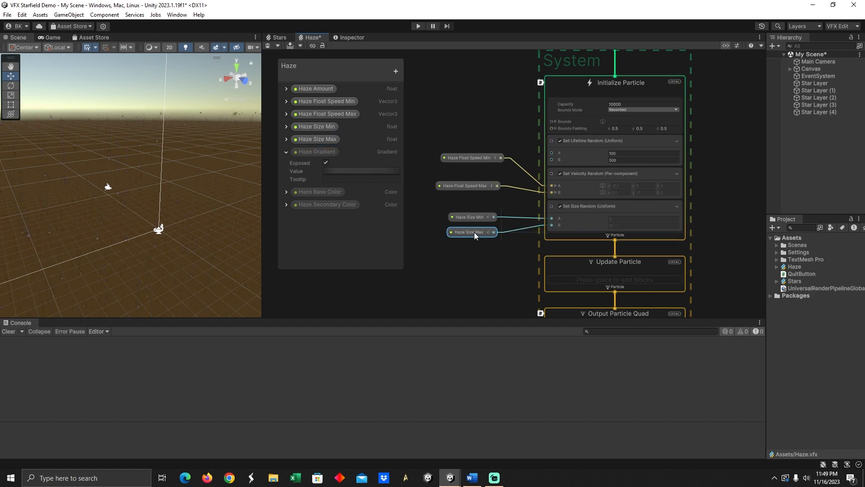
# - Add a Set Position (Shape: AABox) block to the Initialize Particle context and set its box size to X 40 and Y 30
pyautogui.click(623, 92)
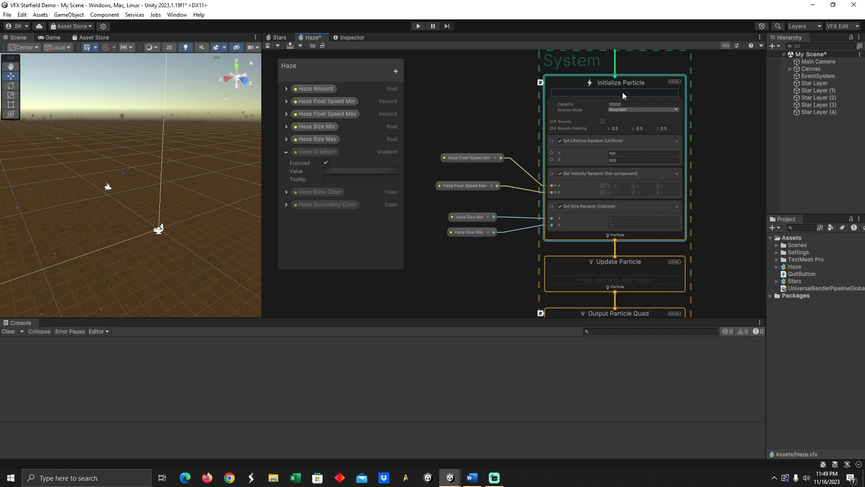
pyautogui.press('space')
pyautogui.write('set po')
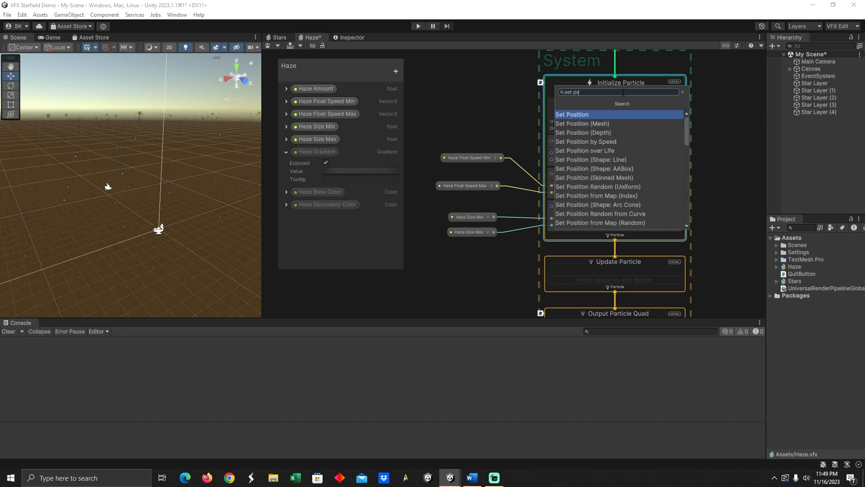
pyautogui.click(622, 172)
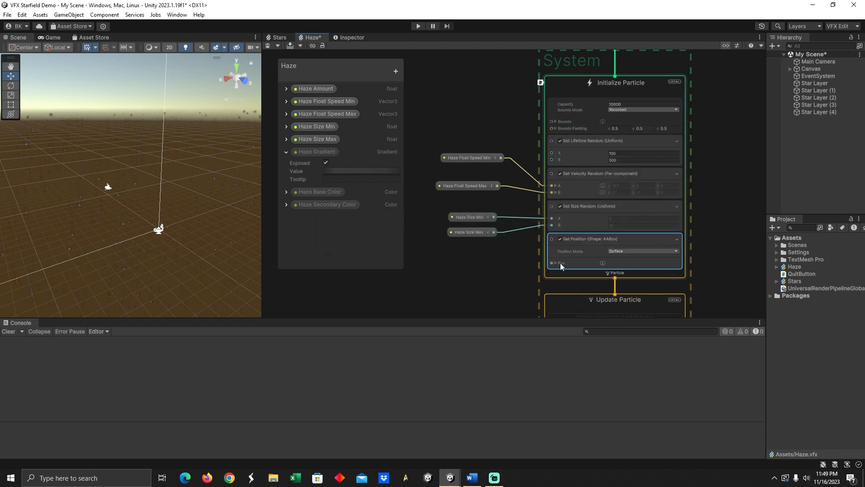
pyautogui.click(555, 263)
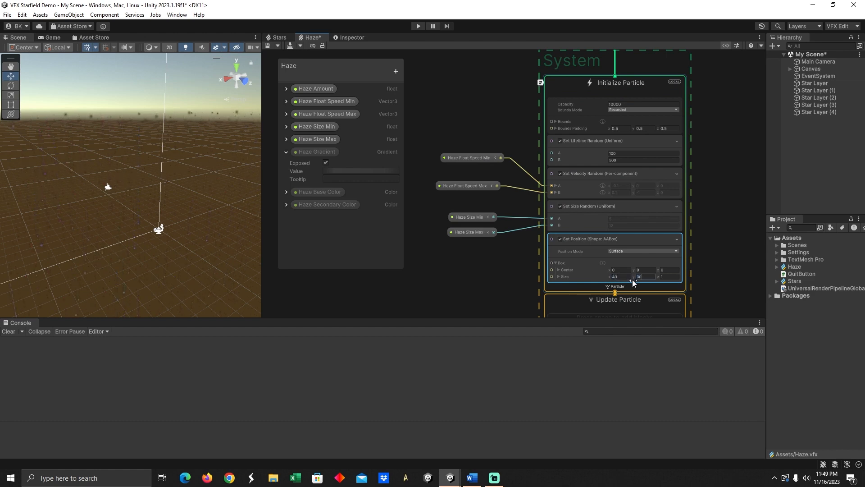
pyautogui.press('Tab')
pyautogui.click(531, 274)
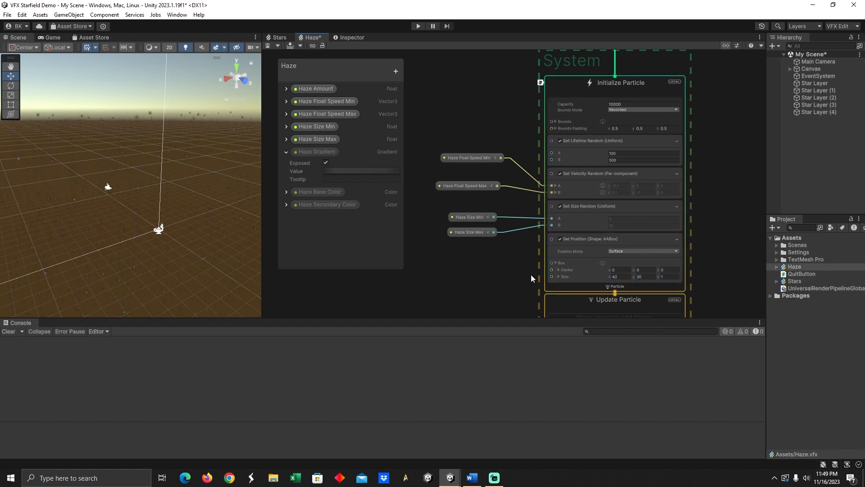
# - Create a Visual Effect object named Haze in the scene hierarchy and assign the Haze asset as its Asset Template
pyautogui.moveTo(520, 291); pyautogui.dragTo(509, 254, button='middle')
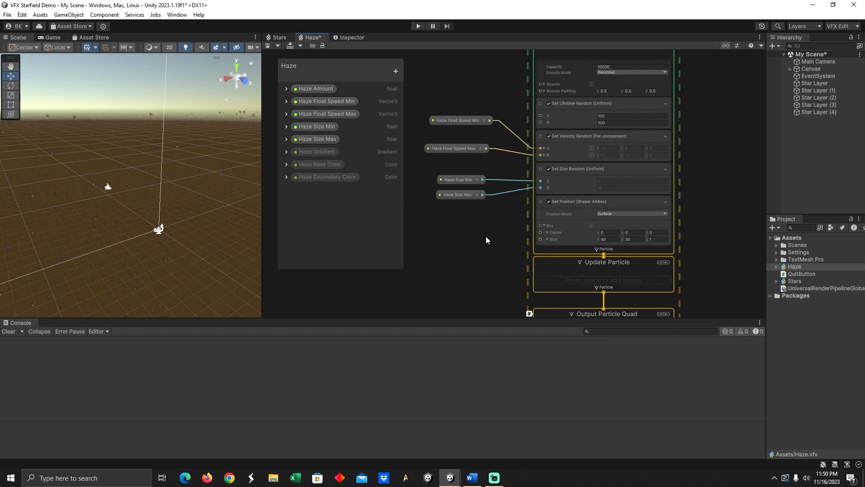
pyautogui.rightClick(804, 145)
pyautogui.moveTo(803, 382)
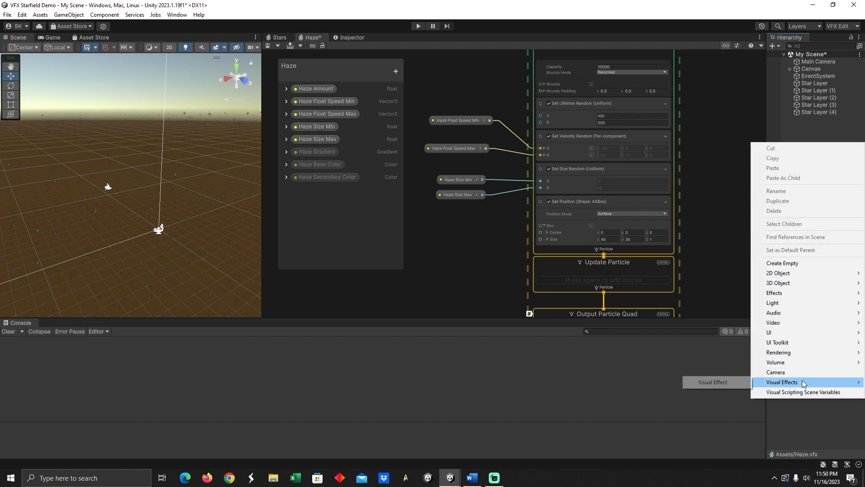
pyautogui.click(713, 381)
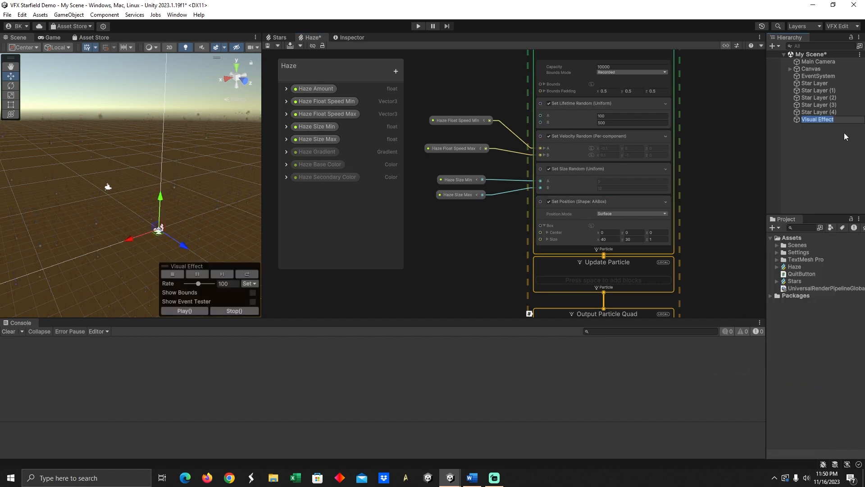
pyautogui.write('Haz')
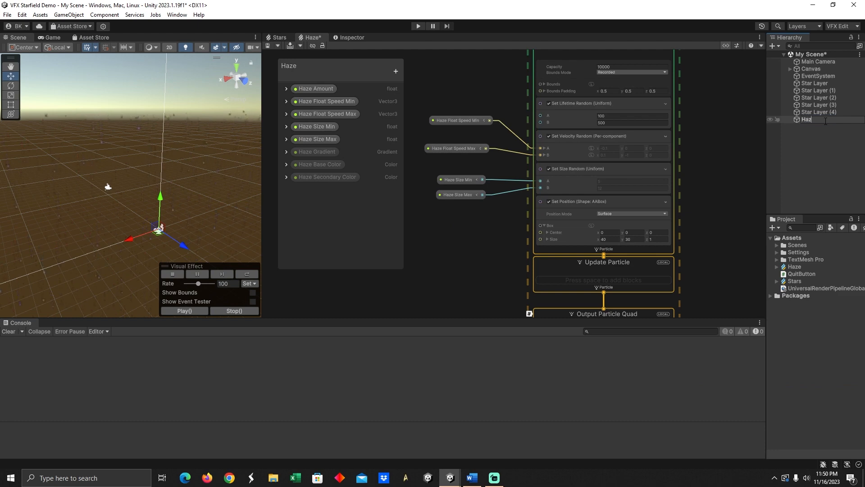
pyautogui.write('e')
pyautogui.press('Return')
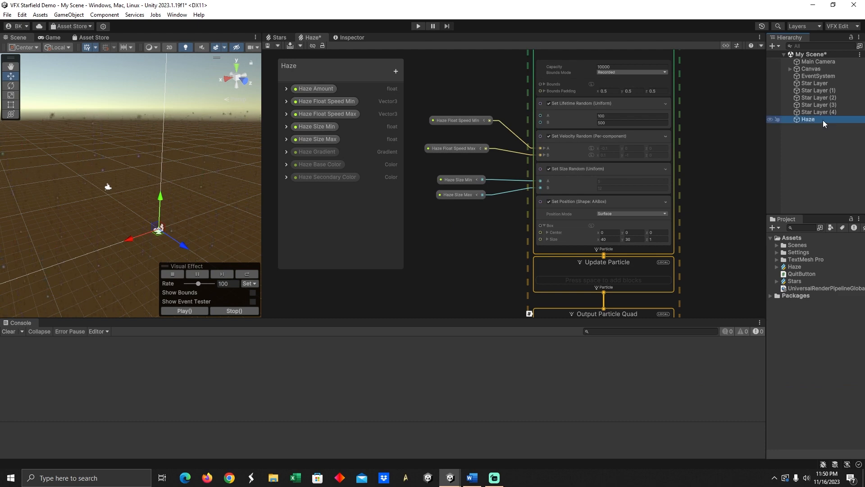
pyautogui.click(350, 38)
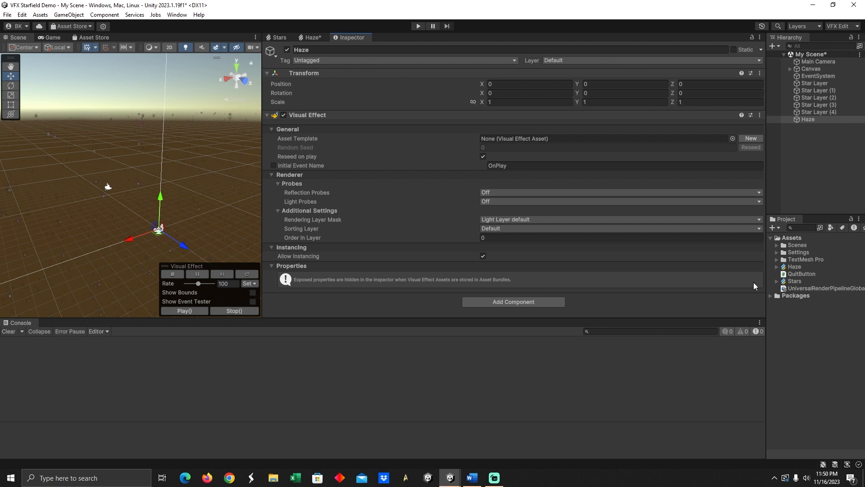
pyautogui.moveTo(793, 268); pyautogui.dragTo(512, 138)
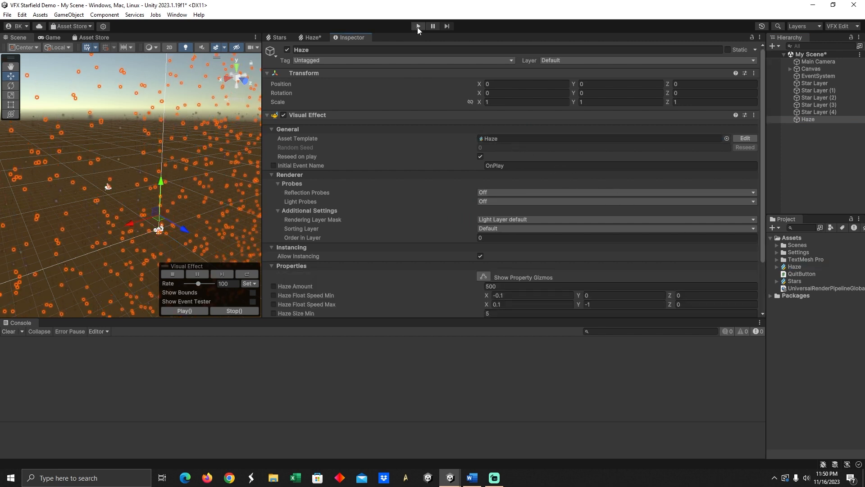
# - In the Haze graph, set the Output Particle Quad's main texture to the built-in Default-Particle
pyautogui.click(312, 37)
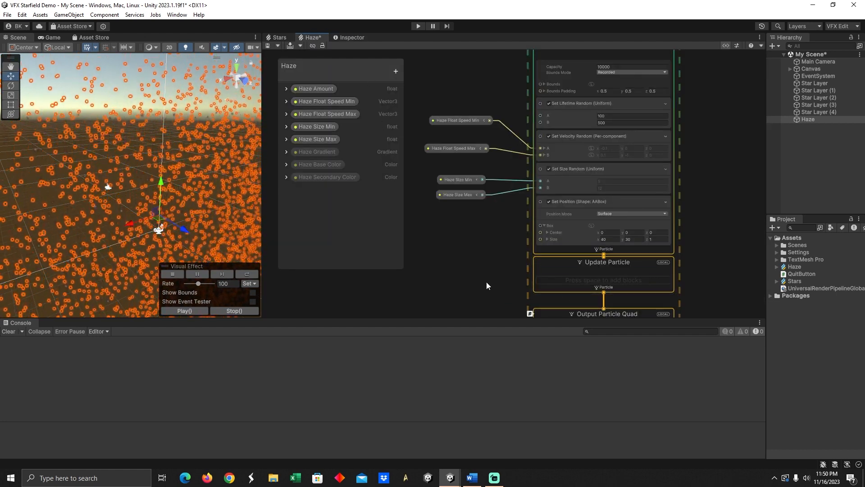
pyautogui.moveTo(486, 283); pyautogui.dragTo(461, 101, button='middle')
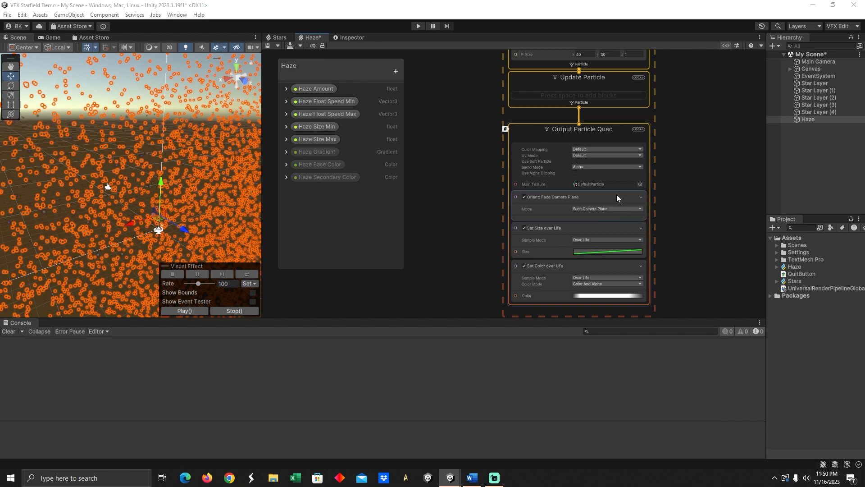
pyautogui.click(640, 184)
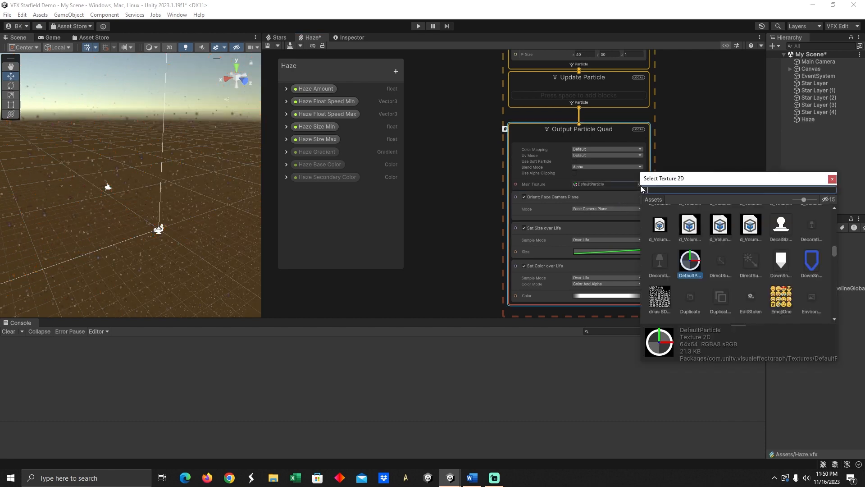
pyautogui.moveTo(834, 255); pyautogui.dragTo(845, 311)
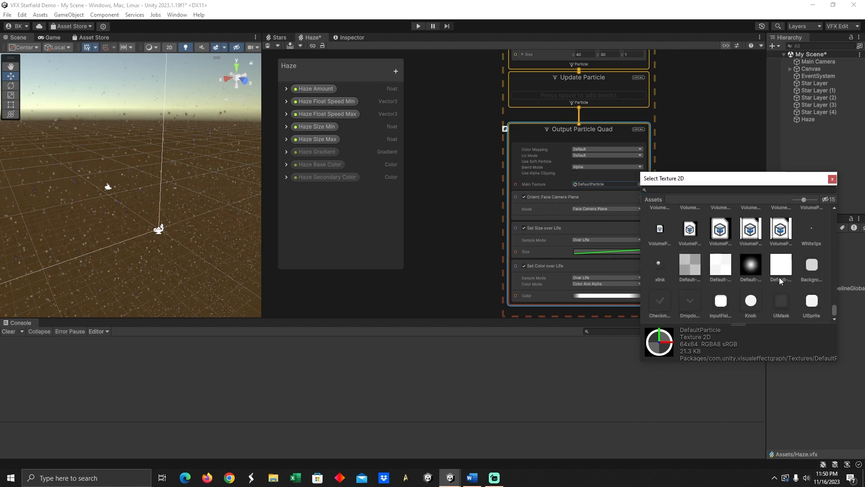
pyautogui.click(751, 265)
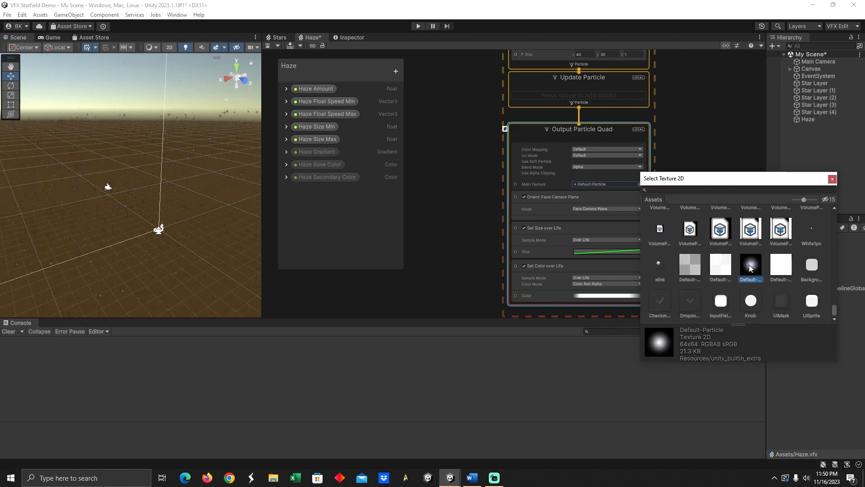
pyautogui.click(833, 179)
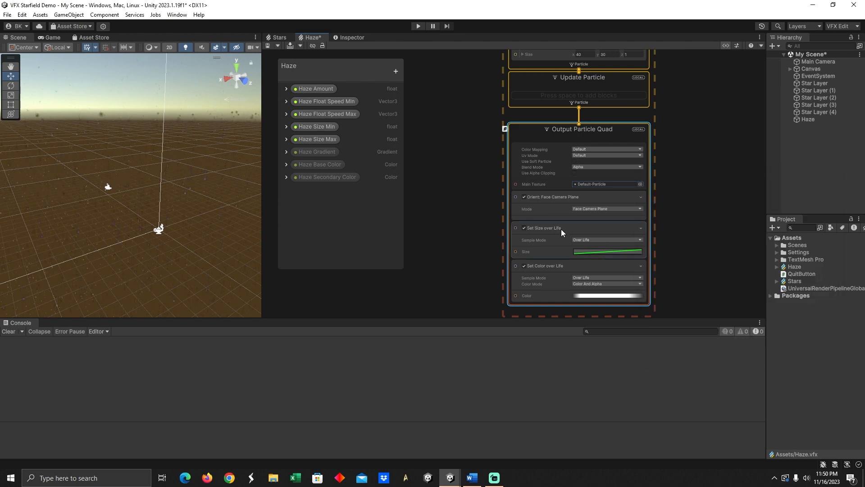
# - Delete the Set Size over Life and Set Color over Life blocks from the Output Particle Quad context
pyautogui.click(573, 229)
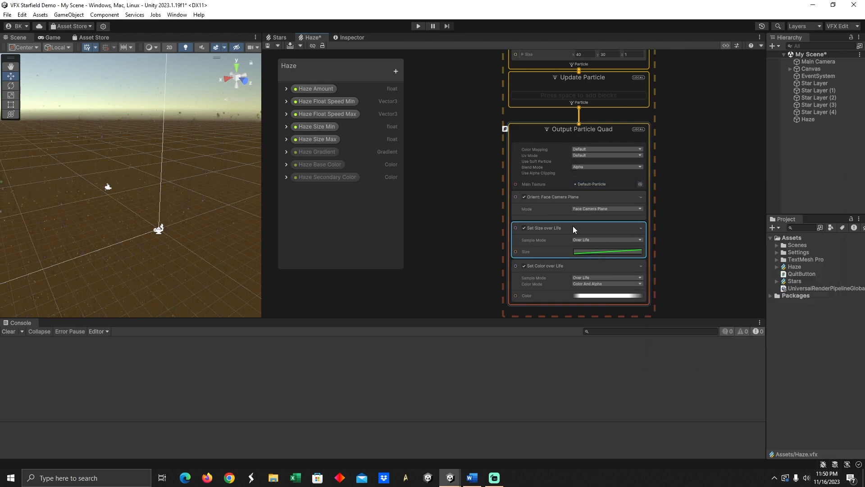
pyautogui.press('Delete')
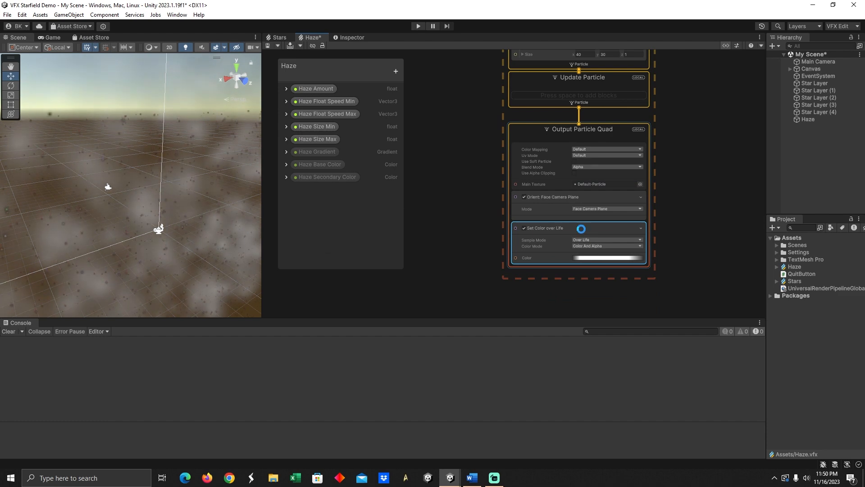
pyautogui.press('Delete')
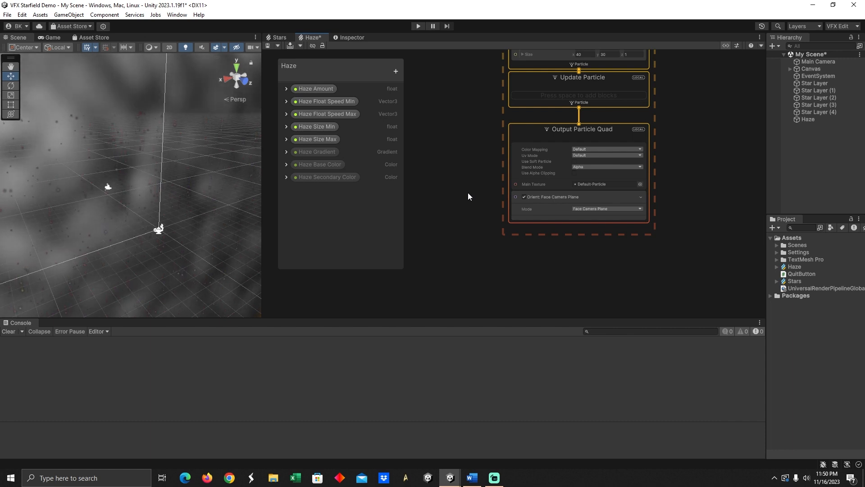
# - Add a Set Color Random from Gradient block to the Output Particle Quad context
pyautogui.click(543, 136)
pyautogui.press('space')
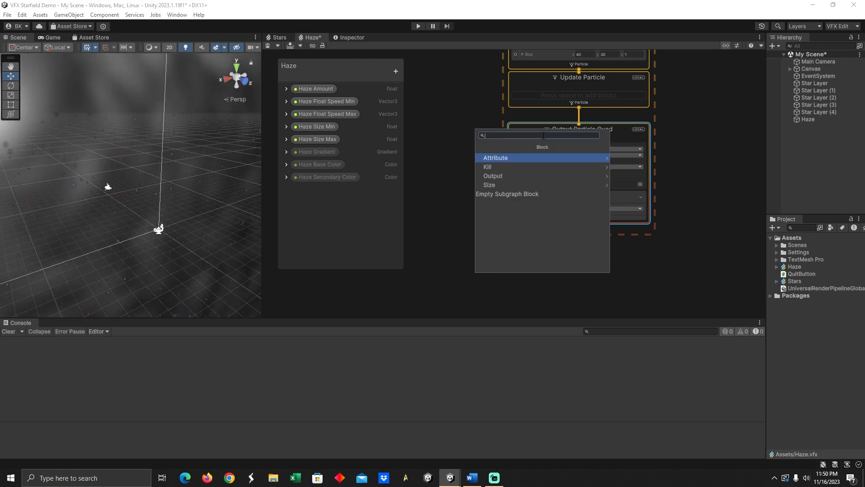
pyautogui.write('set rab')
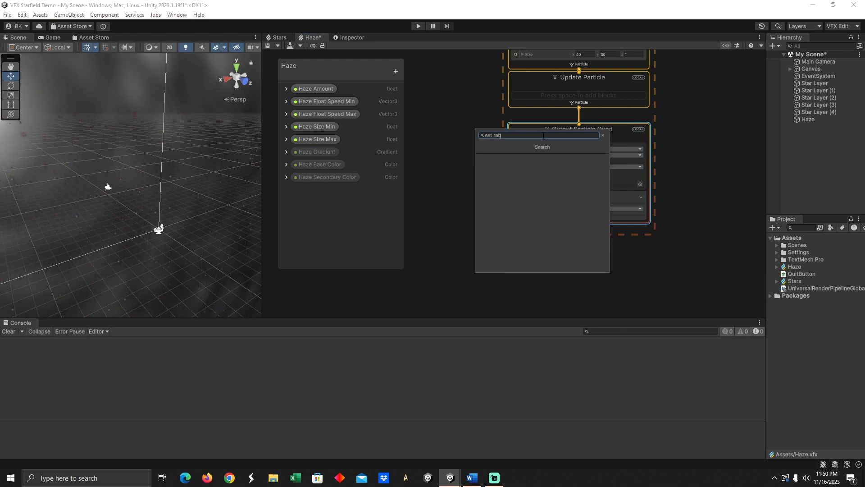
pyautogui.press('BackSpace')
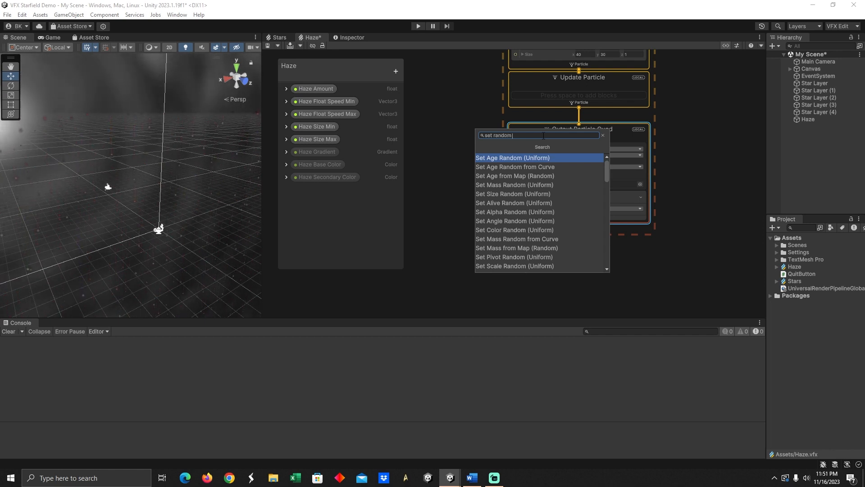
pyautogui.write('ndom gra')
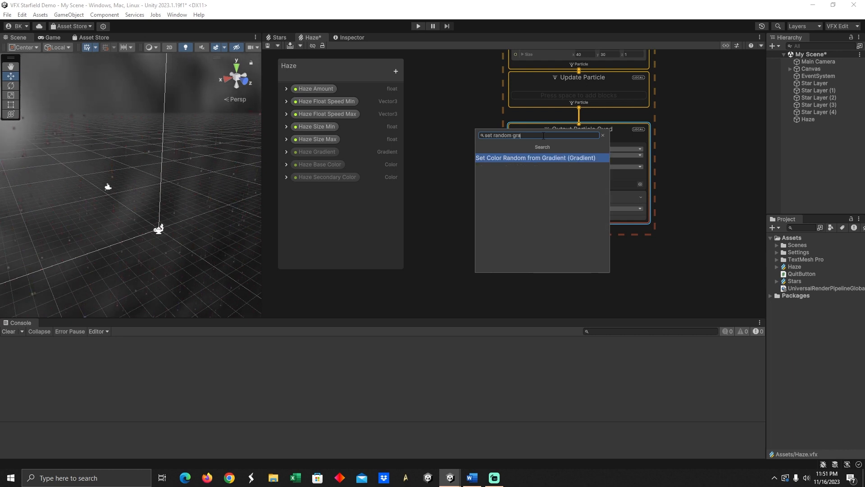
pyautogui.click(550, 158)
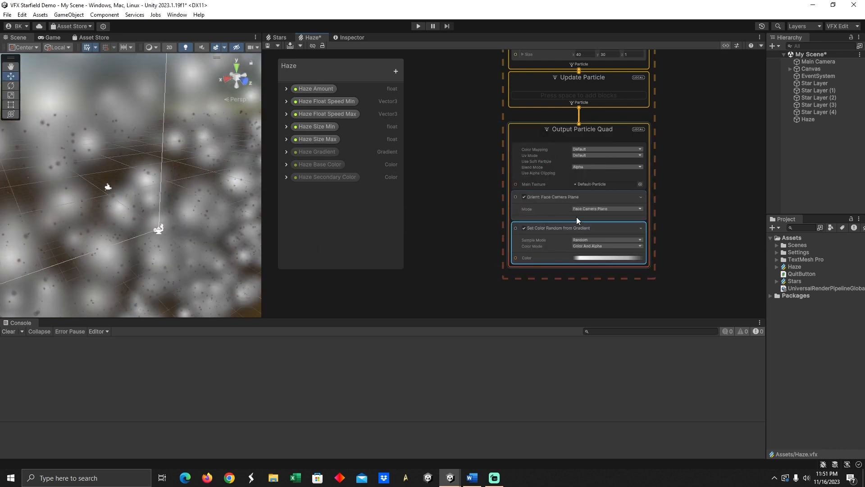
# - Set the Set Color Random from Gradient block's color mode to Alpha and connect a Haze Gradient node to its Color input
pyautogui.click(602, 246)
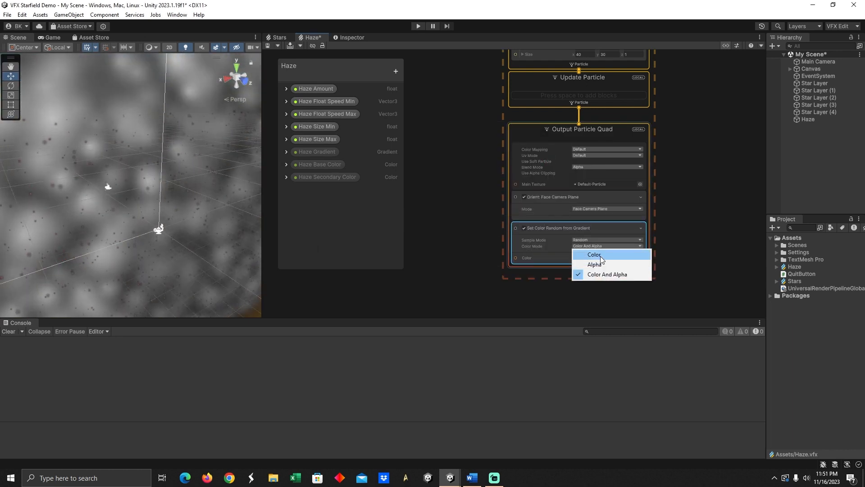
pyautogui.click(599, 262)
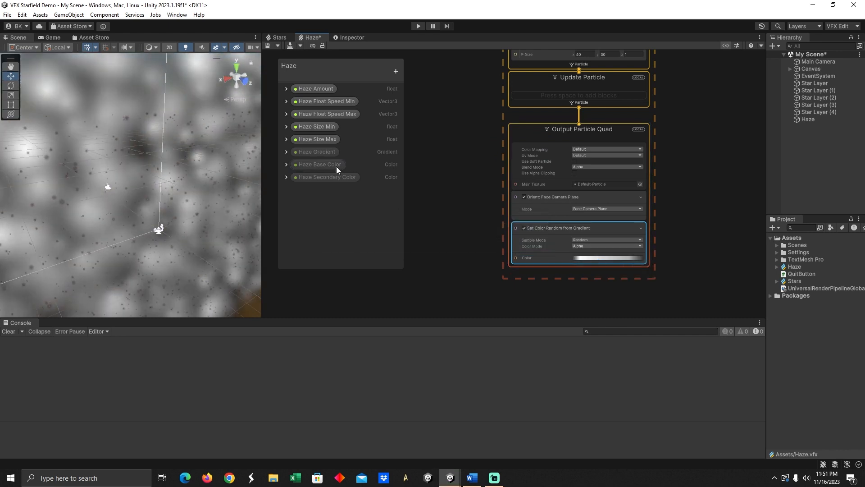
pyautogui.moveTo(415, 209); pyautogui.dragTo(514, 256)
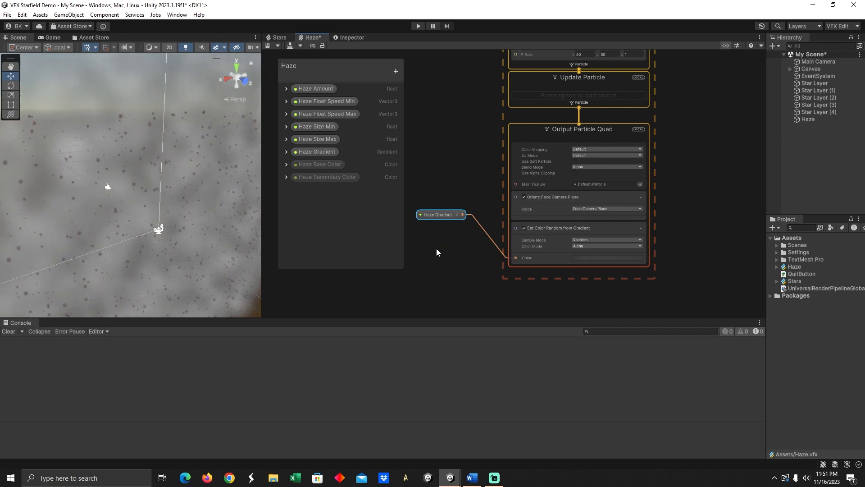
# - Add a Set Color Random (Per-component) block to the Output Particle Quad context
pyautogui.click(573, 175)
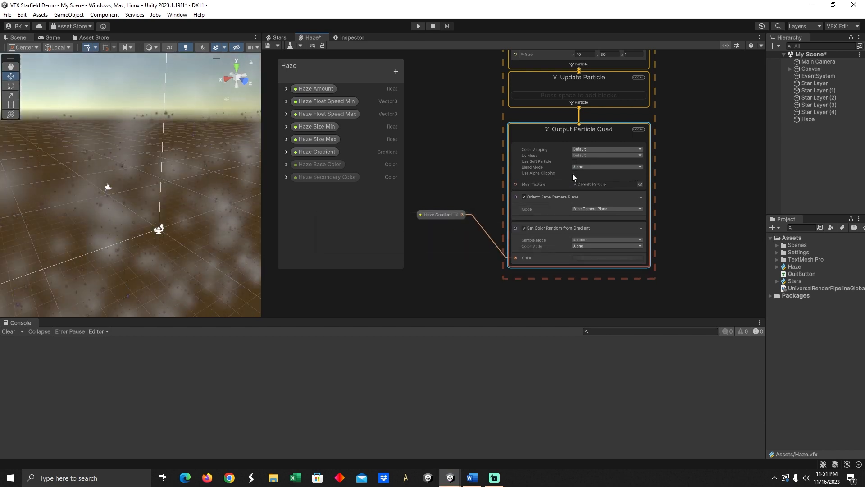
pyautogui.press('space')
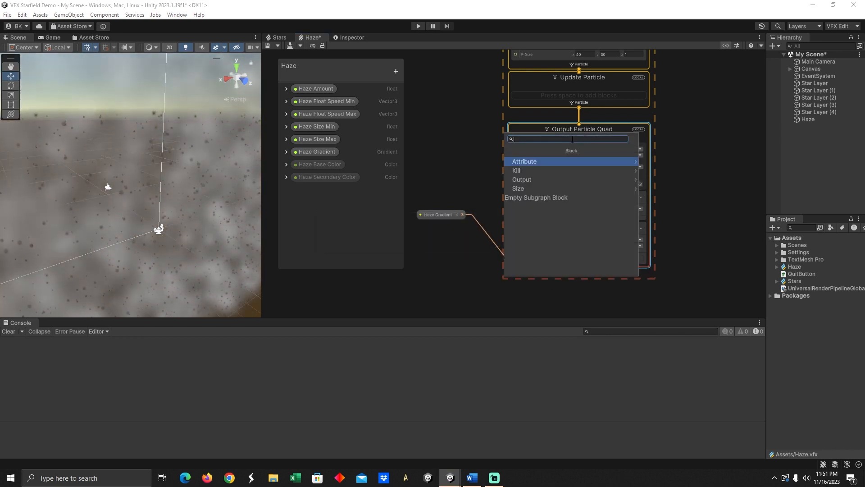
pyautogui.write('c')
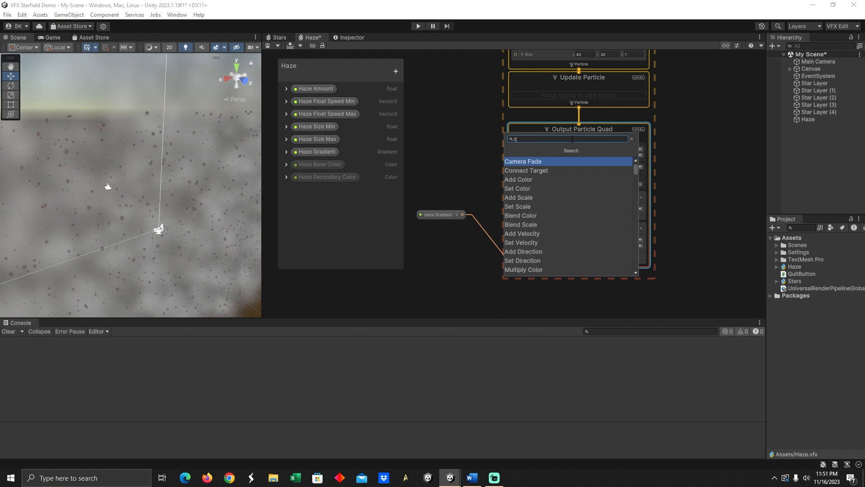
pyautogui.write('olor r')
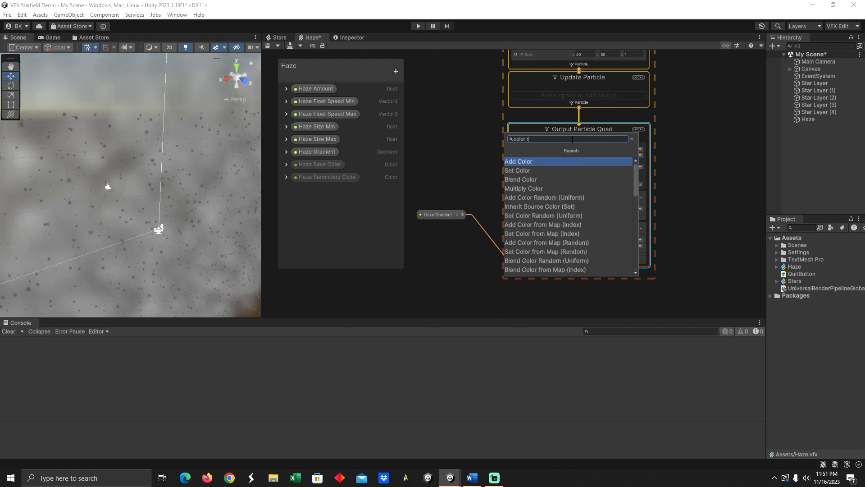
pyautogui.write('and')
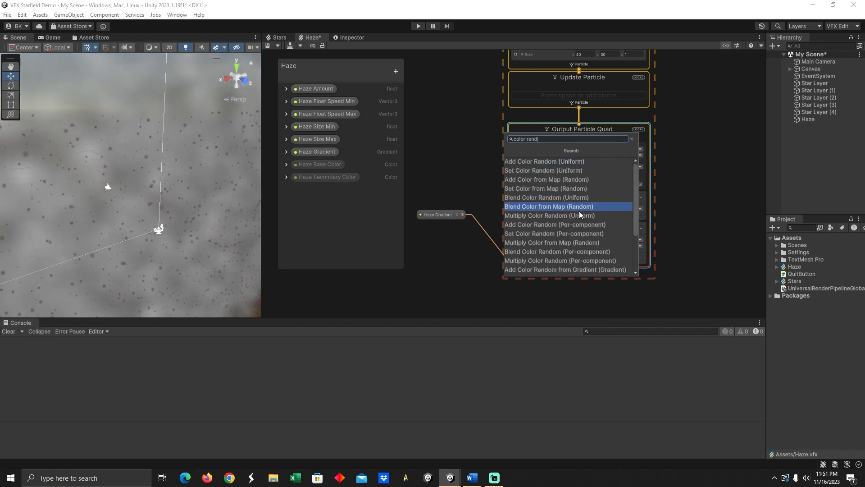
pyautogui.click(553, 233)
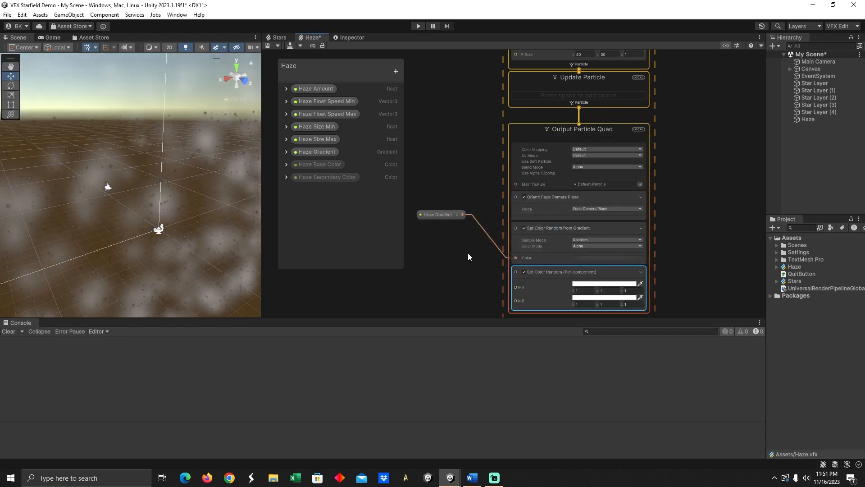
# - Add Haze Base Color and Haze Secondary Color nodes and connect them to the Set Color Random block's A and B inputs
pyautogui.moveTo(322, 165); pyautogui.dragTo(421, 255)
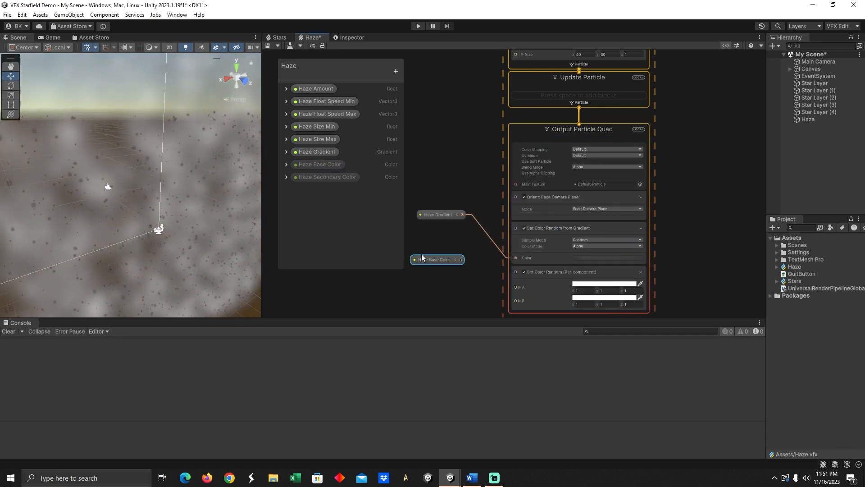
pyautogui.moveTo(332, 178); pyautogui.dragTo(435, 292)
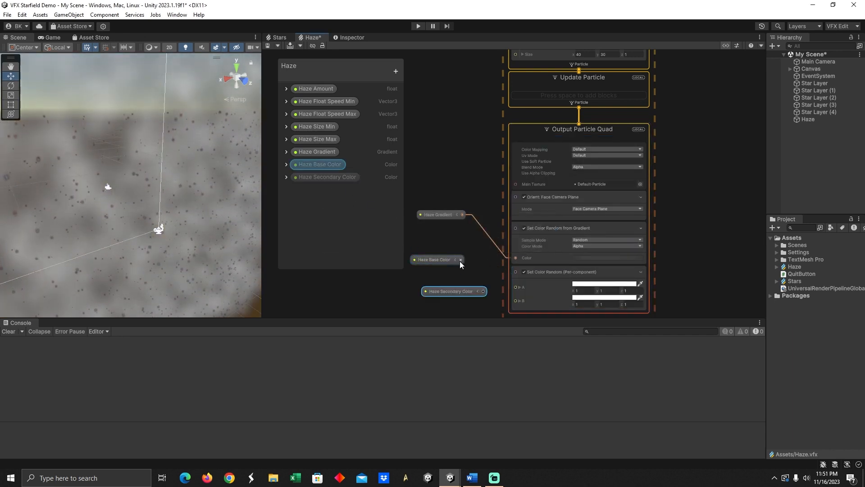
pyautogui.moveTo(460, 260); pyautogui.dragTo(512, 250)
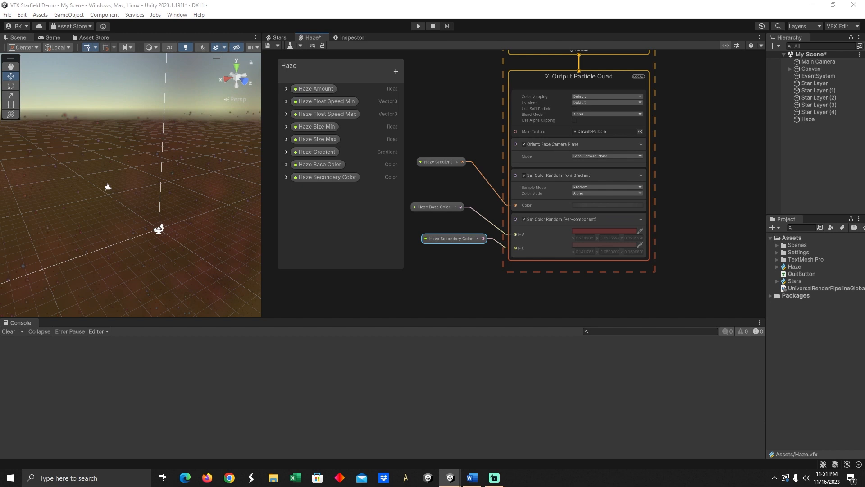
# - Add a Kill (AABox) block to the Update Particle context
pyautogui.moveTo(474, 117); pyautogui.dragTo(484, 194, button='middle')
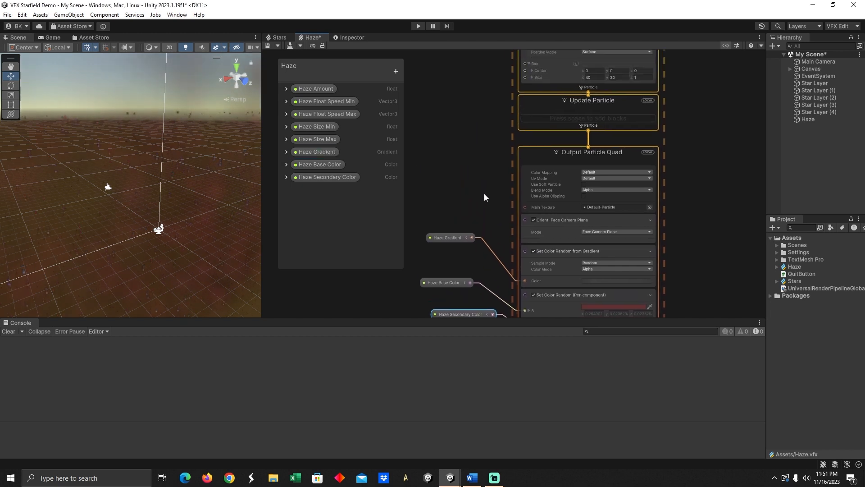
pyautogui.moveTo(485, 147); pyautogui.dragTo(491, 226, button='middle')
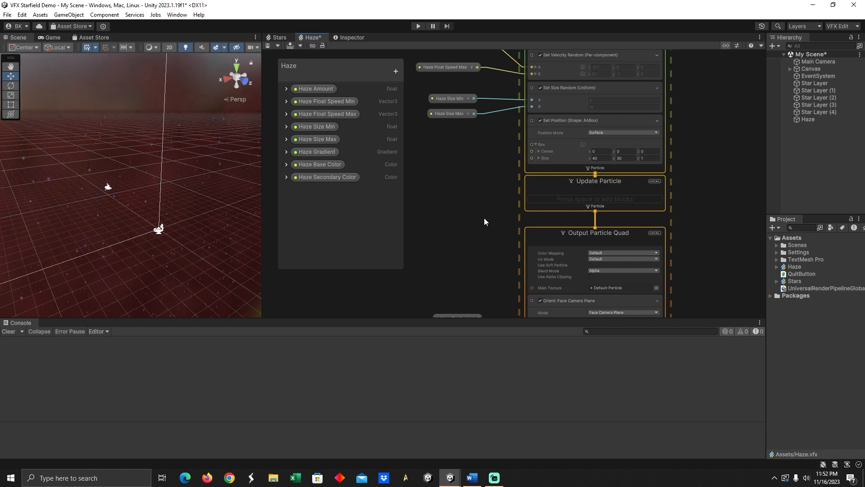
pyautogui.click(572, 188)
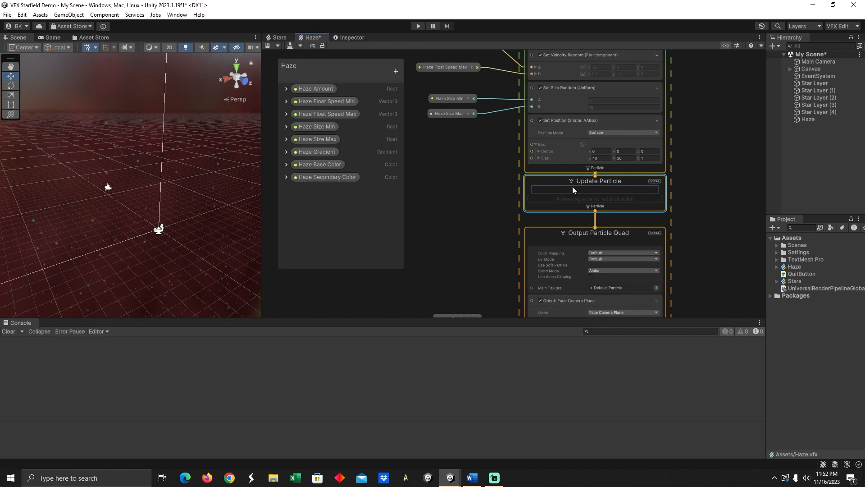
pyautogui.press('space')
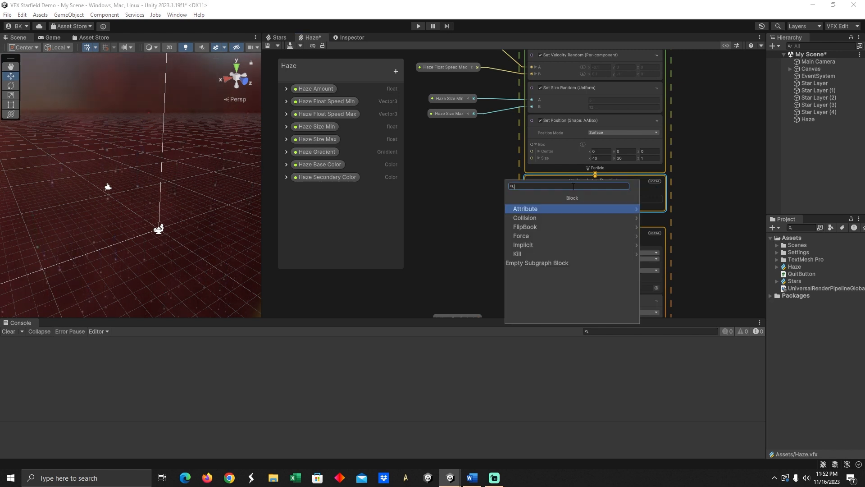
pyautogui.write('aab')
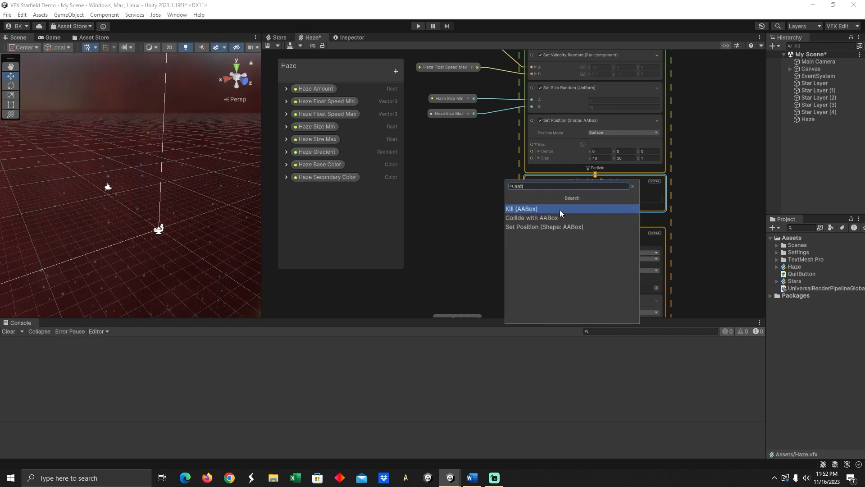
pyautogui.click(536, 210)
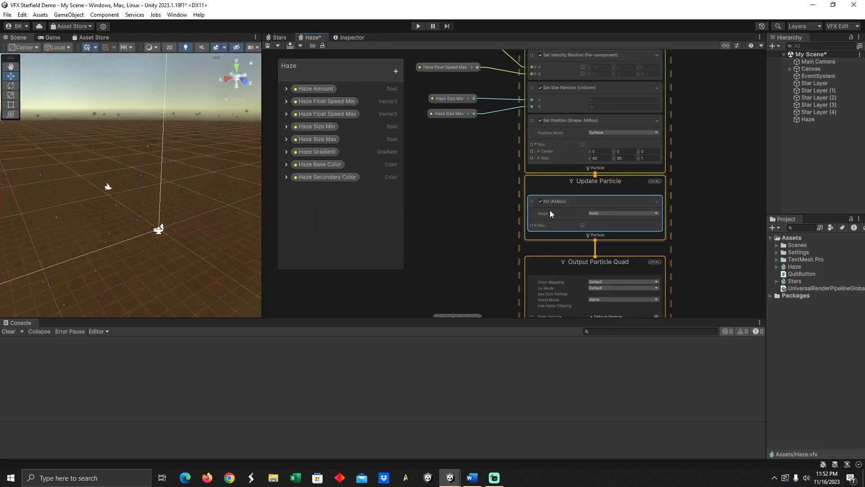
# - Set the Kill (AABox) block's box center to 0, -16, 0 and its size to 100, 1, 30
pyautogui.click(534, 226)
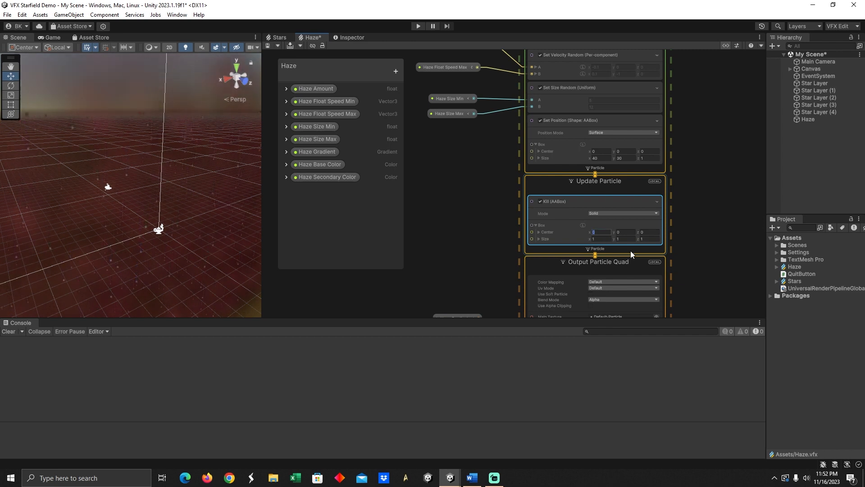
pyautogui.press('Tab')
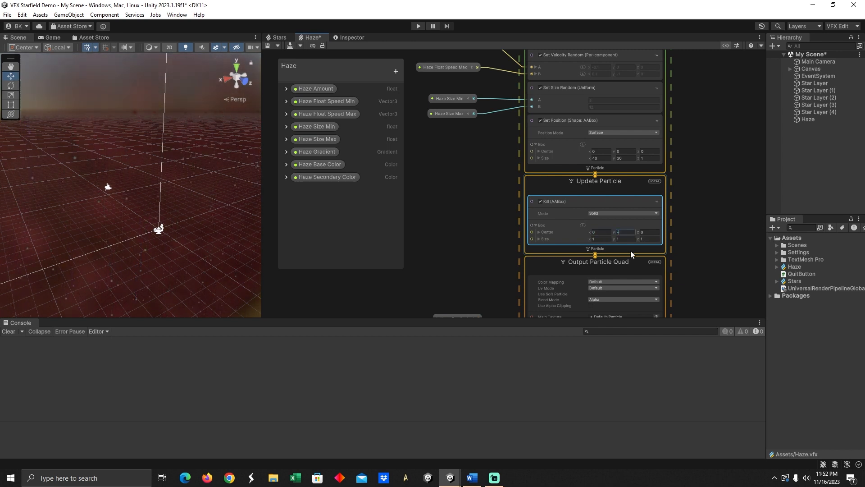
pyautogui.press('Tab')
pyautogui.press('Tab')
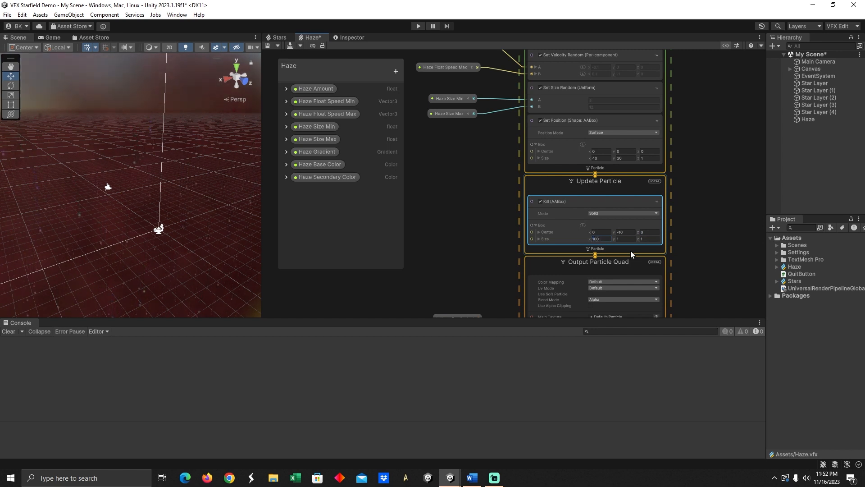
pyautogui.press('Tab')
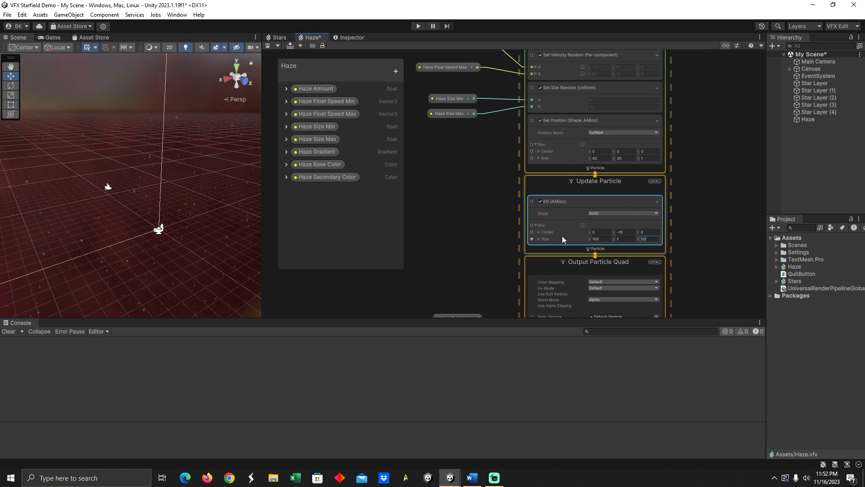
pyautogui.click(490, 212)
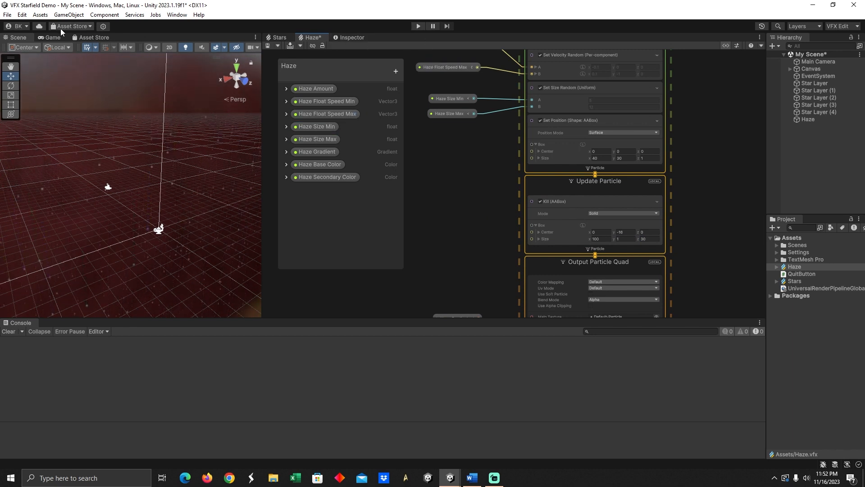
# - Save the scene and show the Haze object's exposed Visual Effect properties in the Inspector
pyautogui.click(10, 16)
pyautogui.click(27, 57)
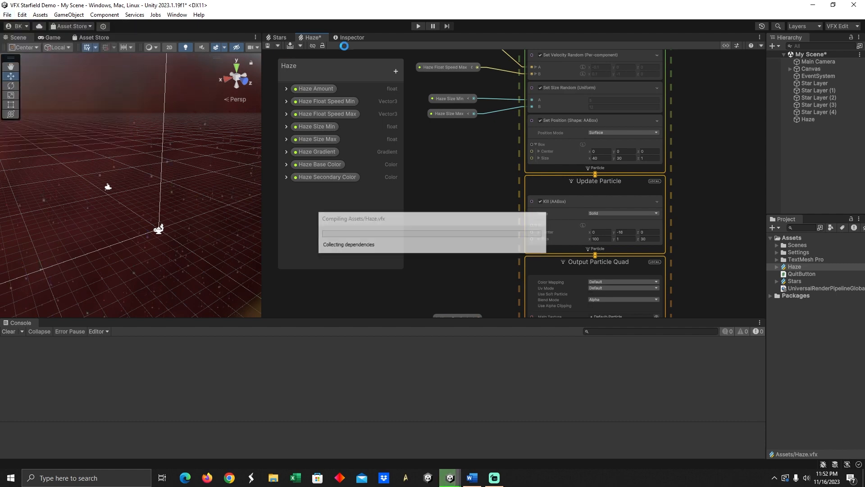
pyautogui.click(348, 38)
pyautogui.click(814, 119)
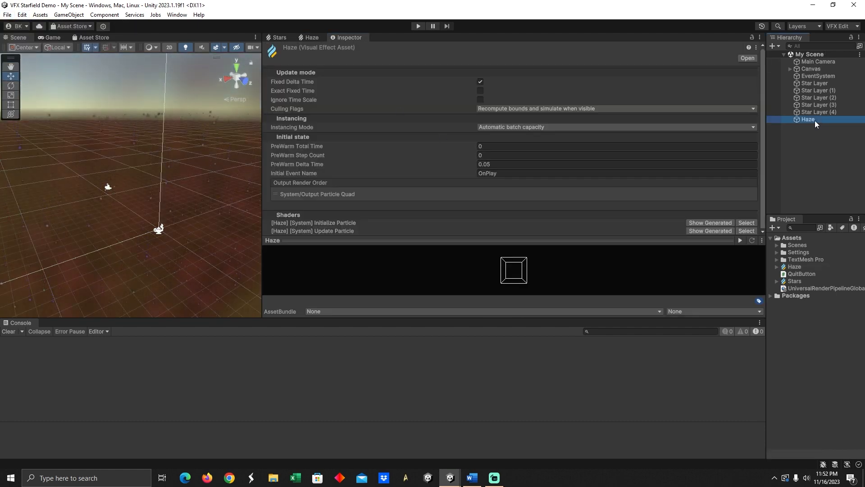
pyautogui.scroll(-3, 695, 199)
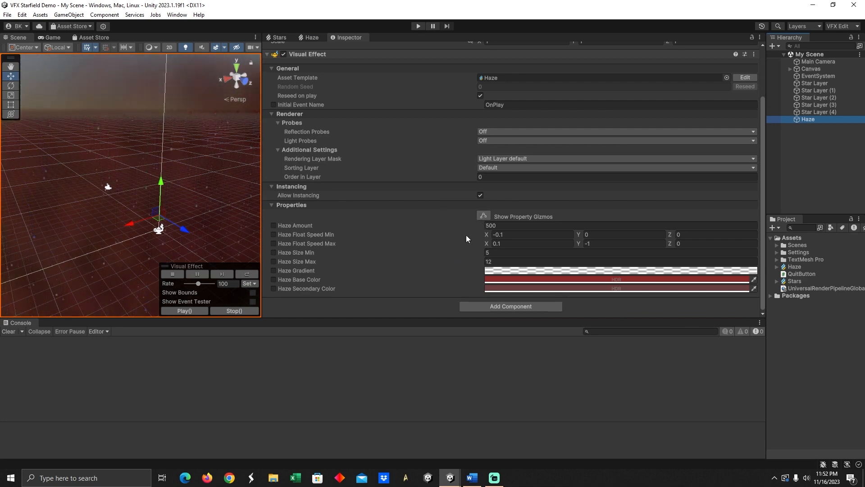
# - Run the scene in play mode to check the haze behind the title menu, and stop it again
pyautogui.click(418, 26)
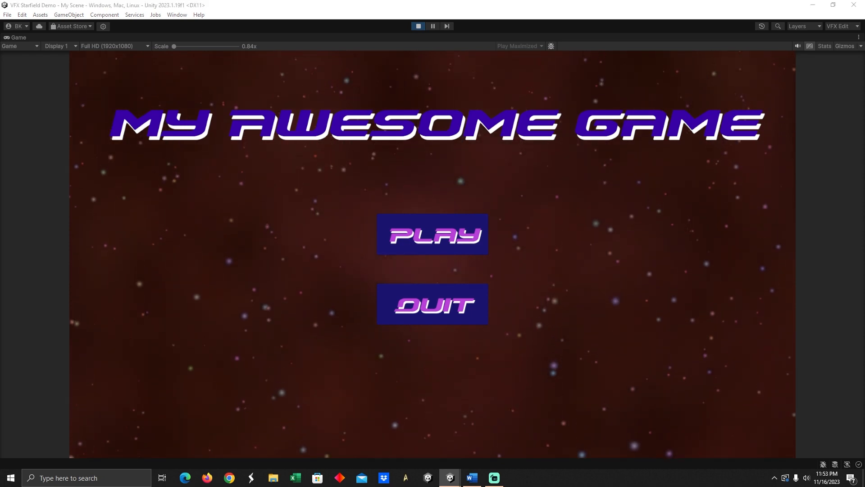
pyautogui.click(553, 13)
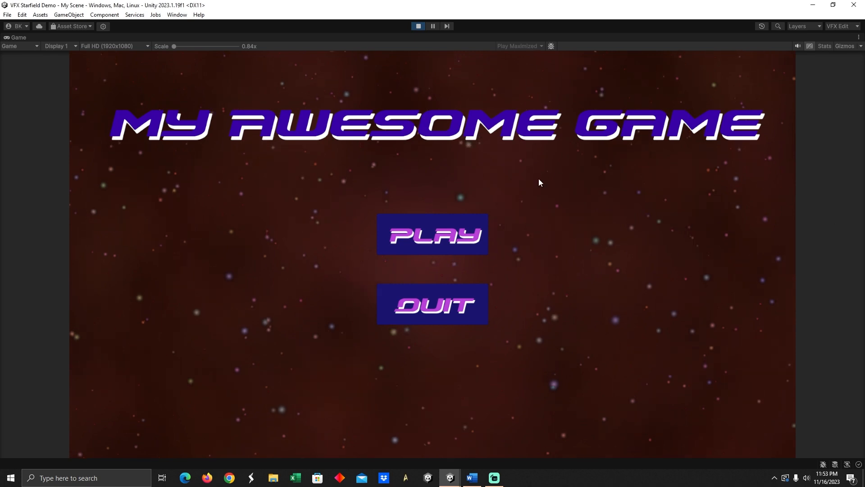
pyautogui.click(419, 26)
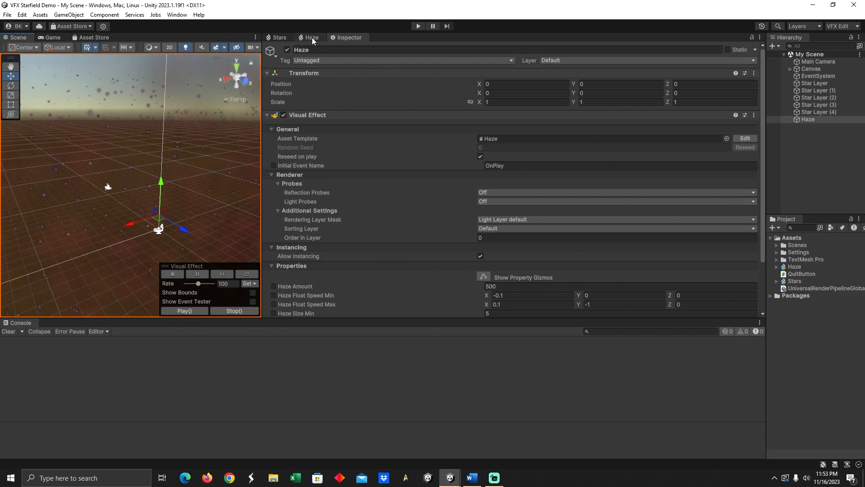
# - Add a second Spawn context to the Haze graph, beside the existing particle system
pyautogui.click(313, 37)
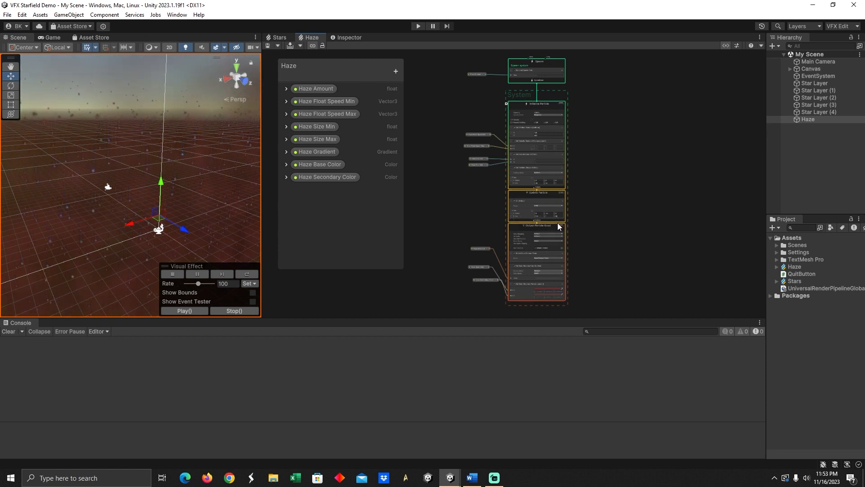
pyautogui.moveTo(626, 104); pyautogui.dragTo(620, 202, button='middle')
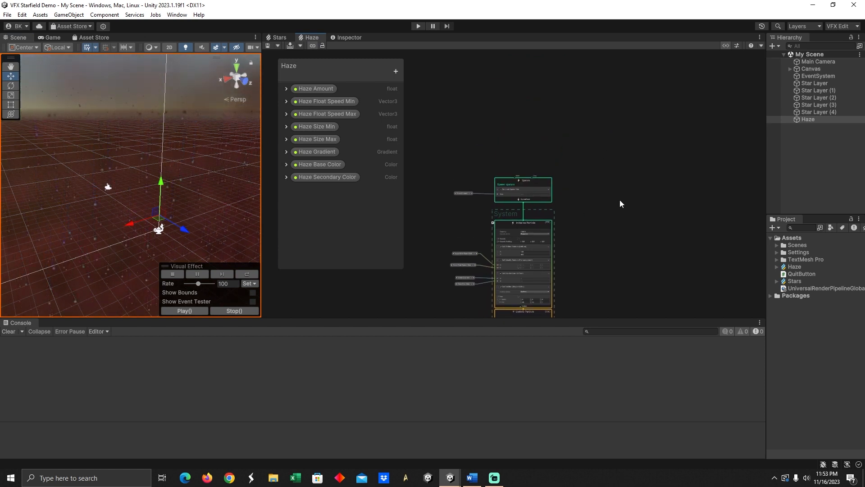
pyautogui.rightClick(617, 184)
pyautogui.click(642, 188)
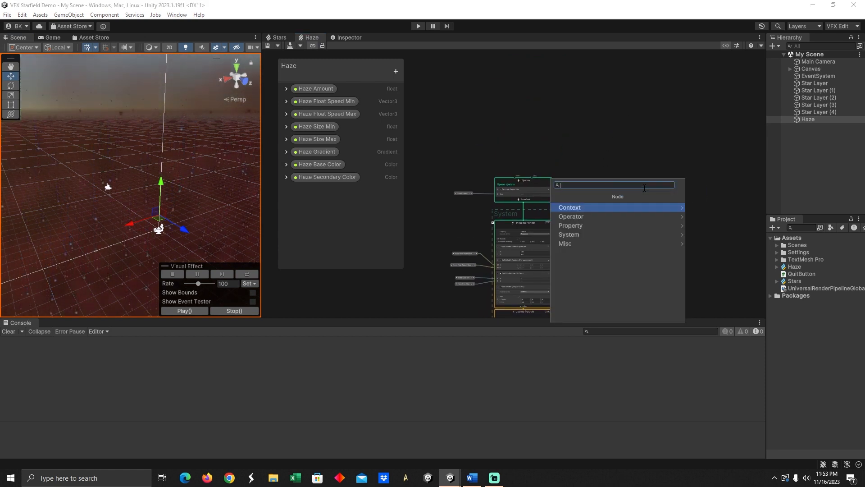
pyautogui.write('spawn')
pyautogui.press('Return')
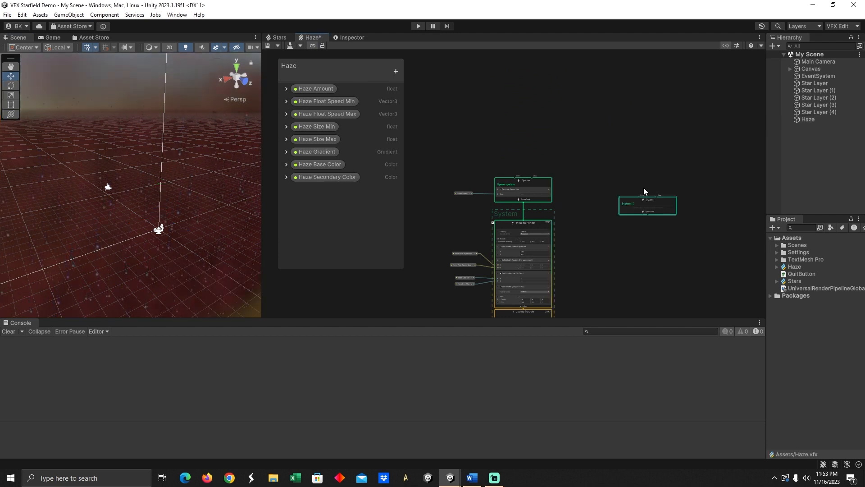
# - Add a Single Burst block to the new Spawn context and move the context level with the original Spawn
pyautogui.scroll(5, 645, 204)
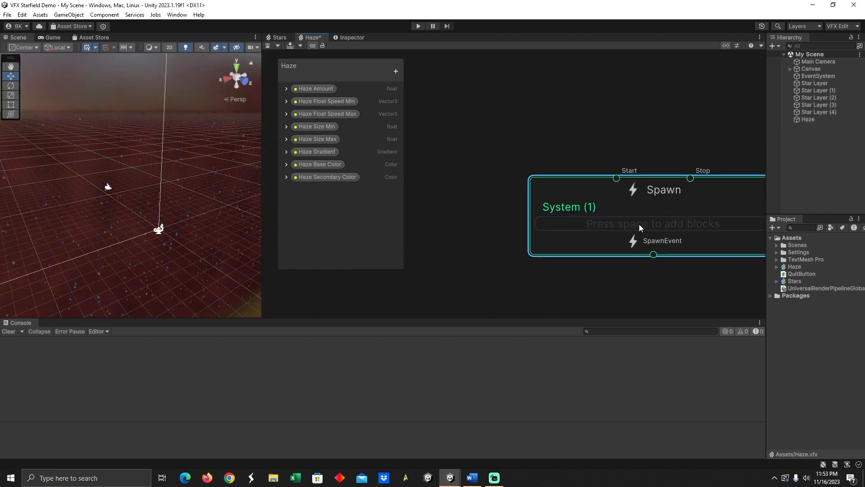
pyautogui.press('space')
pyautogui.click(600, 261)
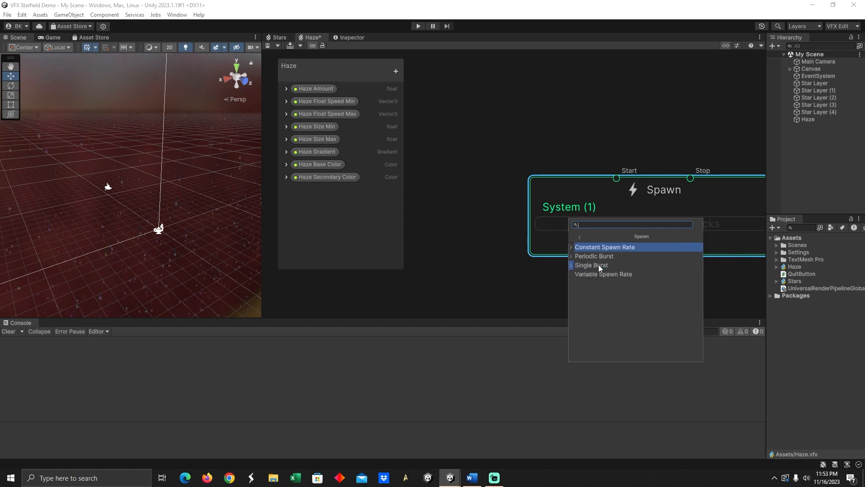
pyautogui.click(599, 265)
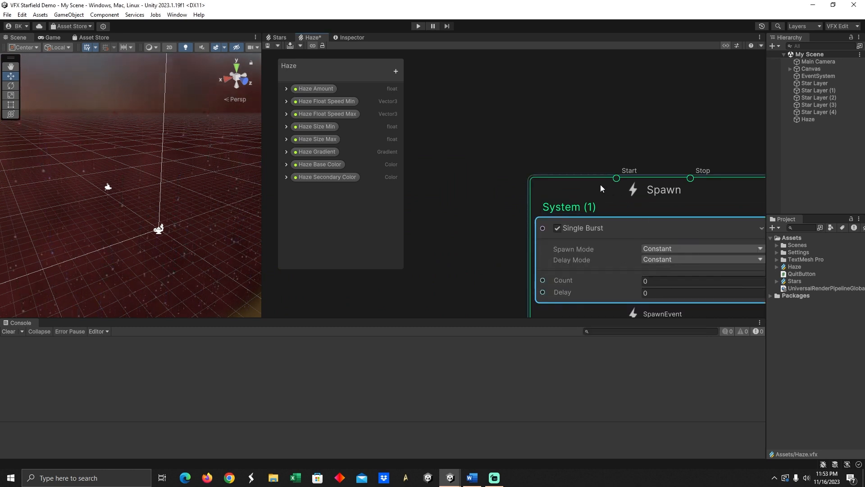
pyautogui.moveTo(600, 184); pyautogui.dragTo(515, 93)
# - Create a Multiply node beside the new Spawn context and set its B value to 10
pyautogui.moveTo(471, 264); pyautogui.dragTo(593, 230, button='middle')
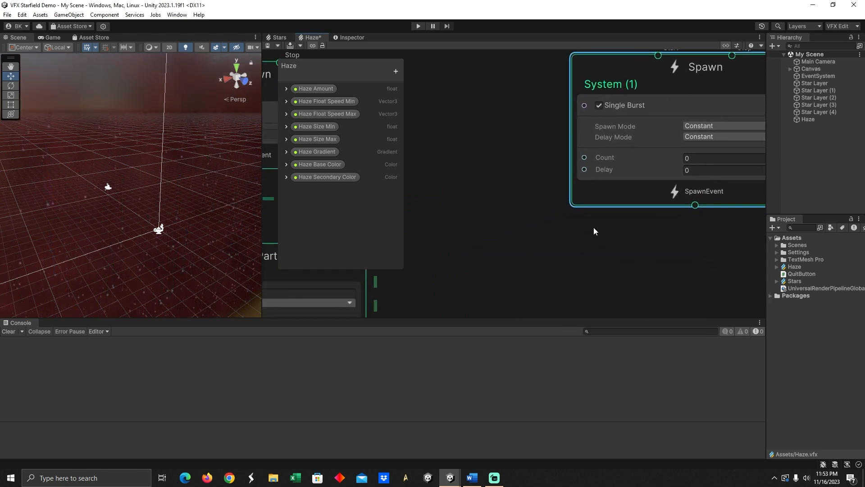
pyautogui.moveTo(512, 176); pyautogui.dragTo(518, 234, button='middle')
pyautogui.rightClick(465, 166)
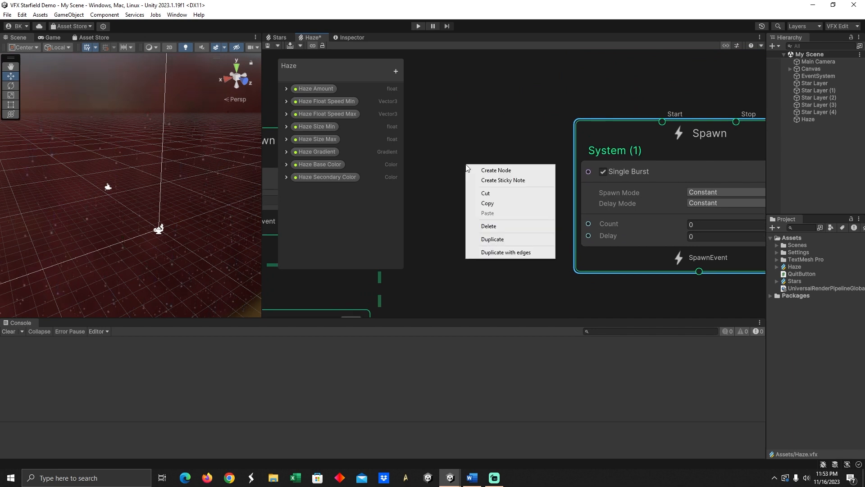
pyautogui.click(496, 172)
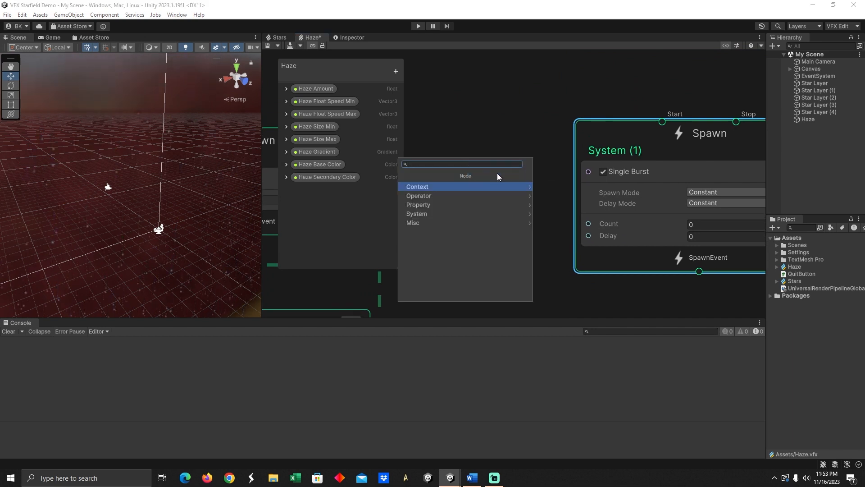
pyautogui.write('mul')
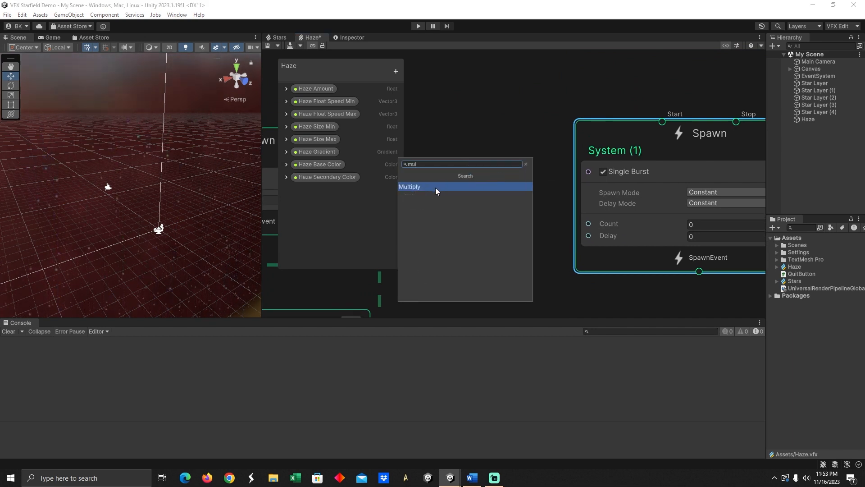
pyautogui.click(436, 188)
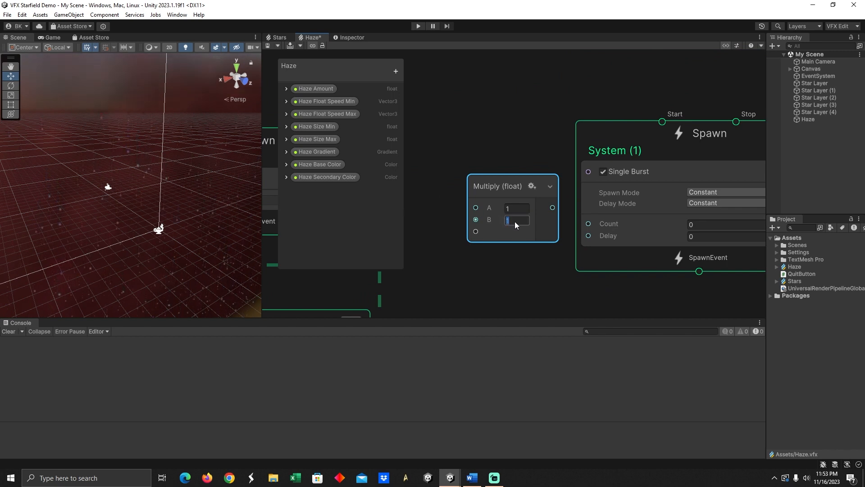
pyautogui.write('10')
pyautogui.click(507, 269)
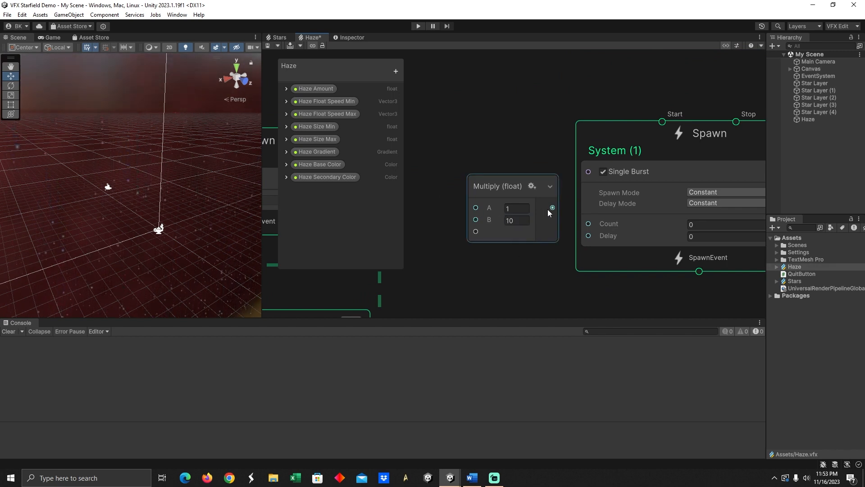
# - Connect the existing Haze Amount node to the Multiply node's A input
pyautogui.moveTo(441, 229); pyautogui.dragTo(590, 233, button='middle')
pyautogui.scroll(-8, 504, 222)
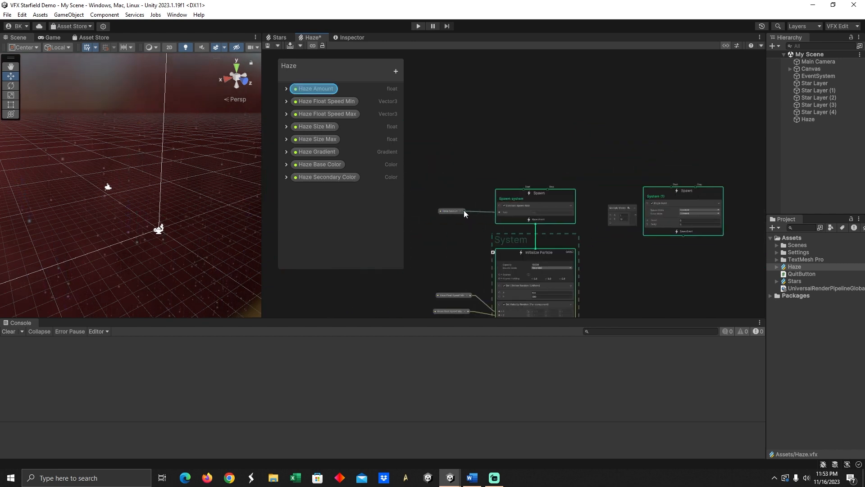
pyautogui.moveTo(464, 210); pyautogui.dragTo(610, 215)
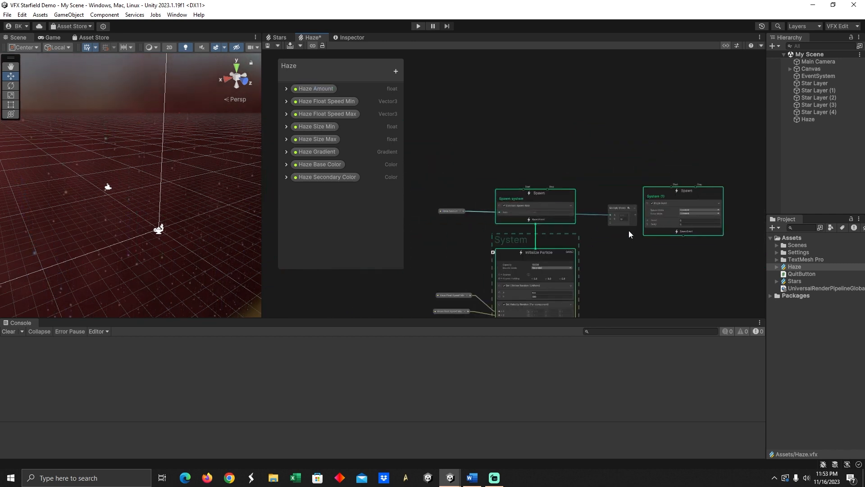
# - Connect the Multiply output to the Single Burst's Count and link the new Spawn context's SpawnEvent to Initialize Particle
pyautogui.scroll(8, 629, 242)
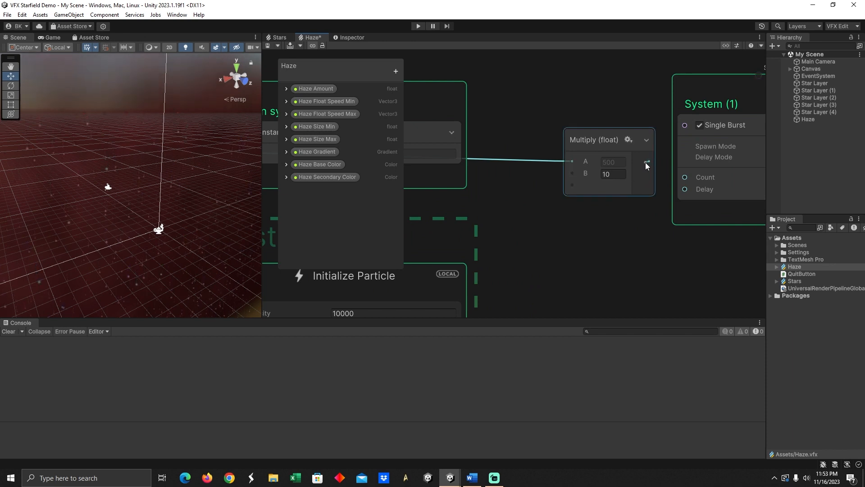
pyautogui.moveTo(648, 160); pyautogui.dragTo(684, 179)
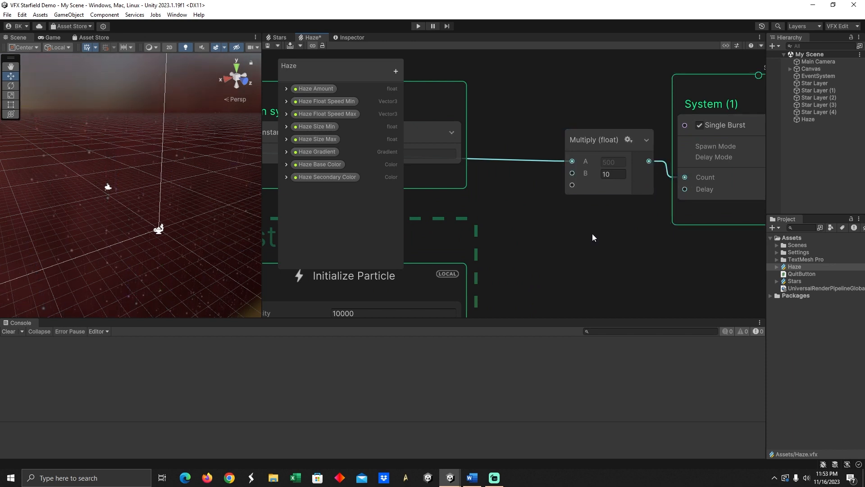
pyautogui.scroll(-4, 664, 198)
pyautogui.scroll(-2, 701, 236)
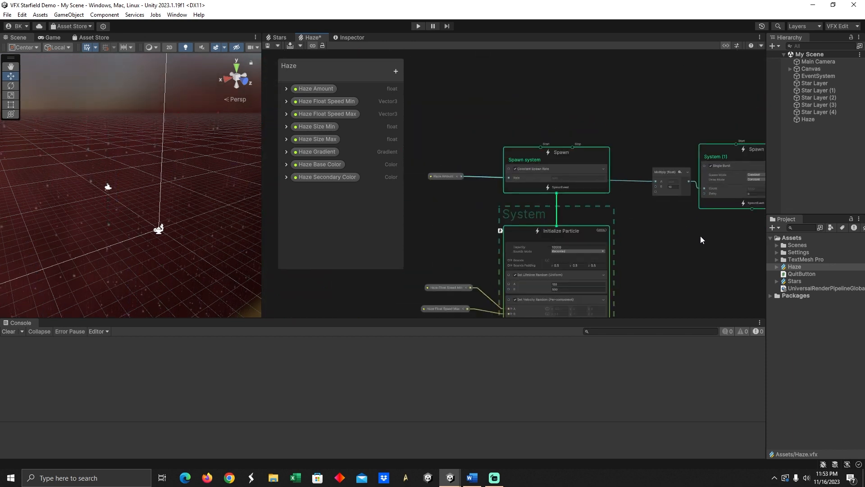
pyautogui.moveTo(710, 244); pyautogui.dragTo(685, 246, button='middle')
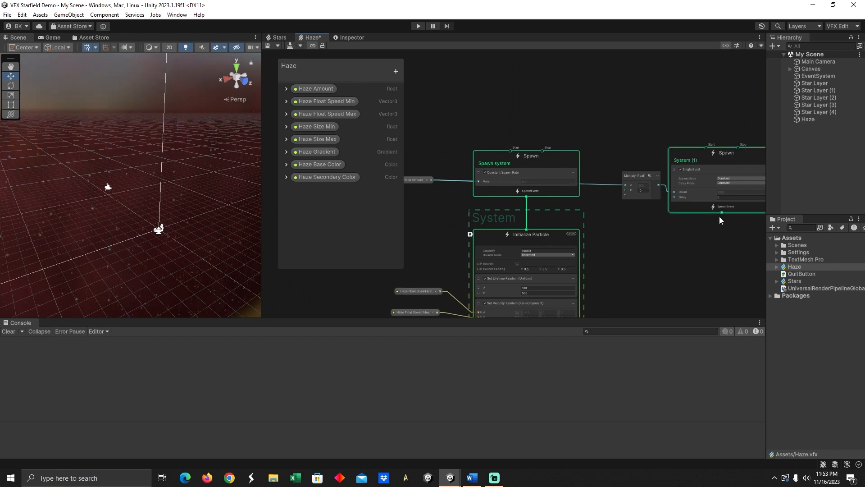
pyautogui.moveTo(721, 212); pyautogui.dragTo(526, 231)
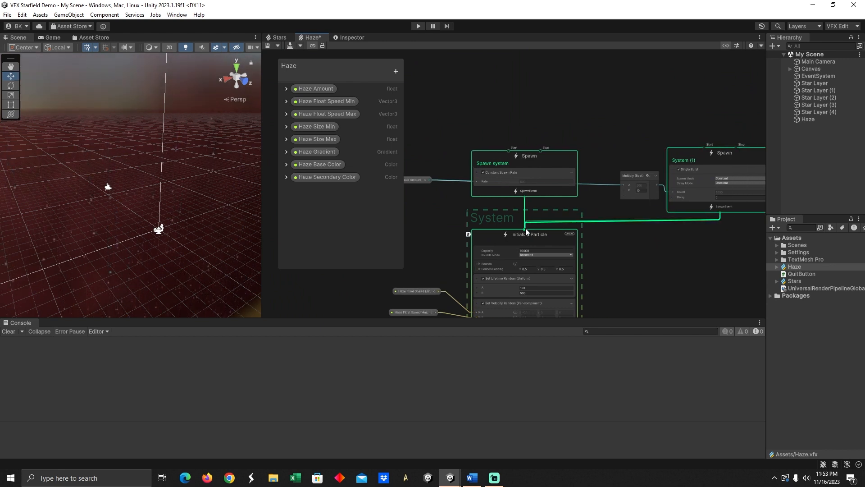
# - Run the scene in Play mode to test the haze's initial burst
pyautogui.click(419, 26)
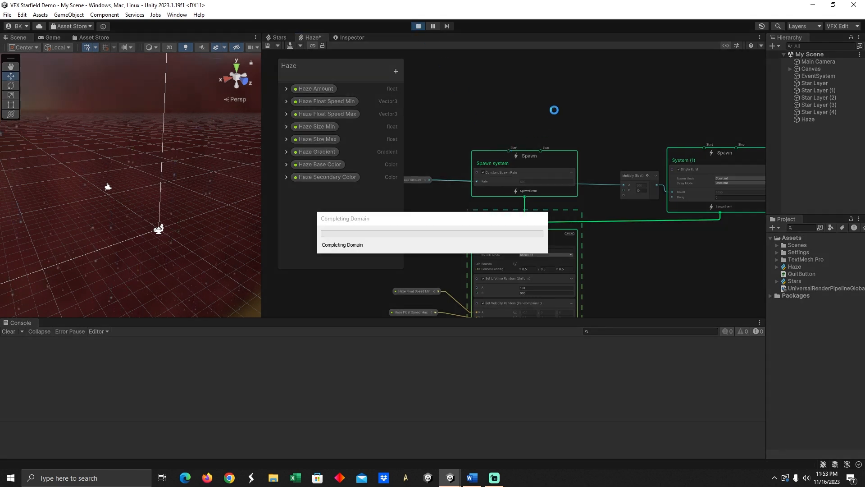